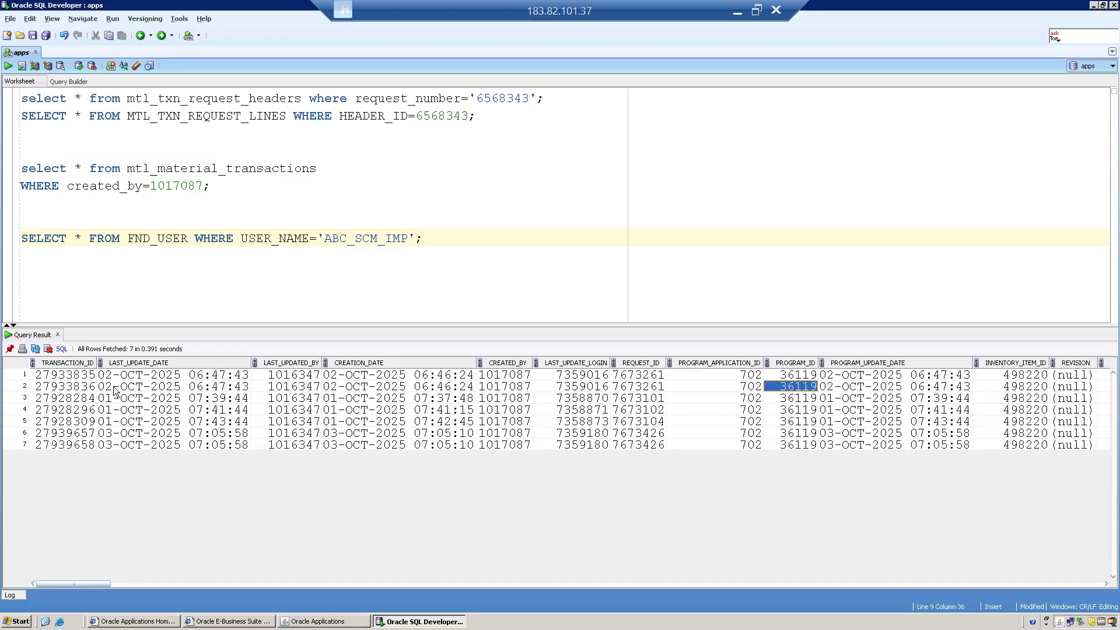
Examine the second transaction row's fields across to ORGANIZATION_ID and return to its TRANSACTION_ID.
key("Right")
key("Right")
key("Right")
key("Right")
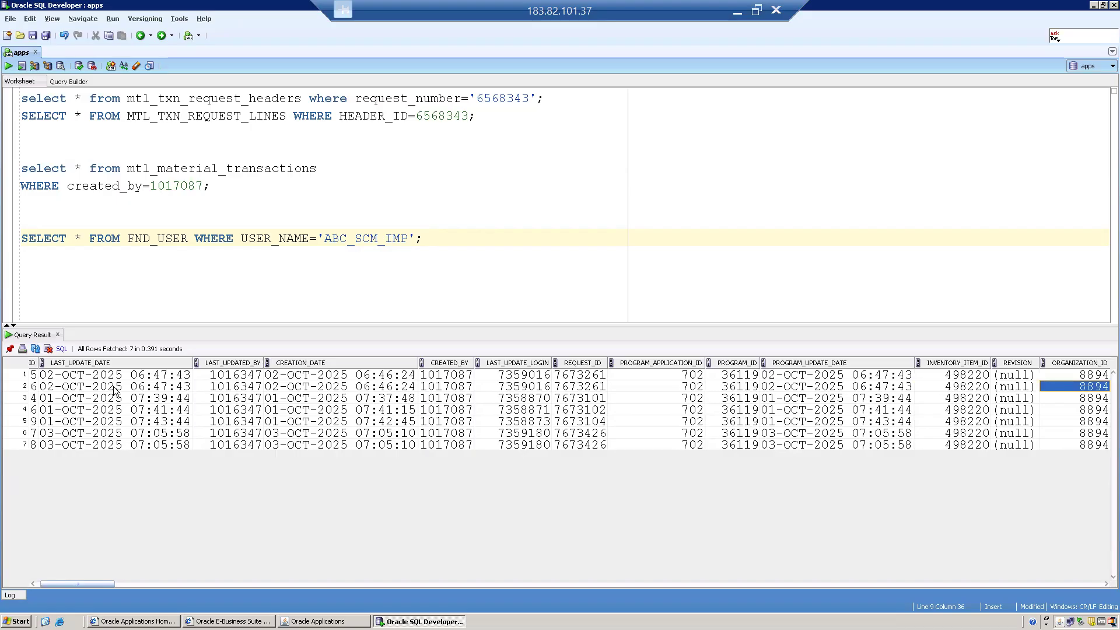
key("Left")
key("Left")
key("Left")
key("Left")
key("Left")
key("Left")
key("Left")
key("Left")
key("Left")
key("Left")
key("Left")
key("Left")
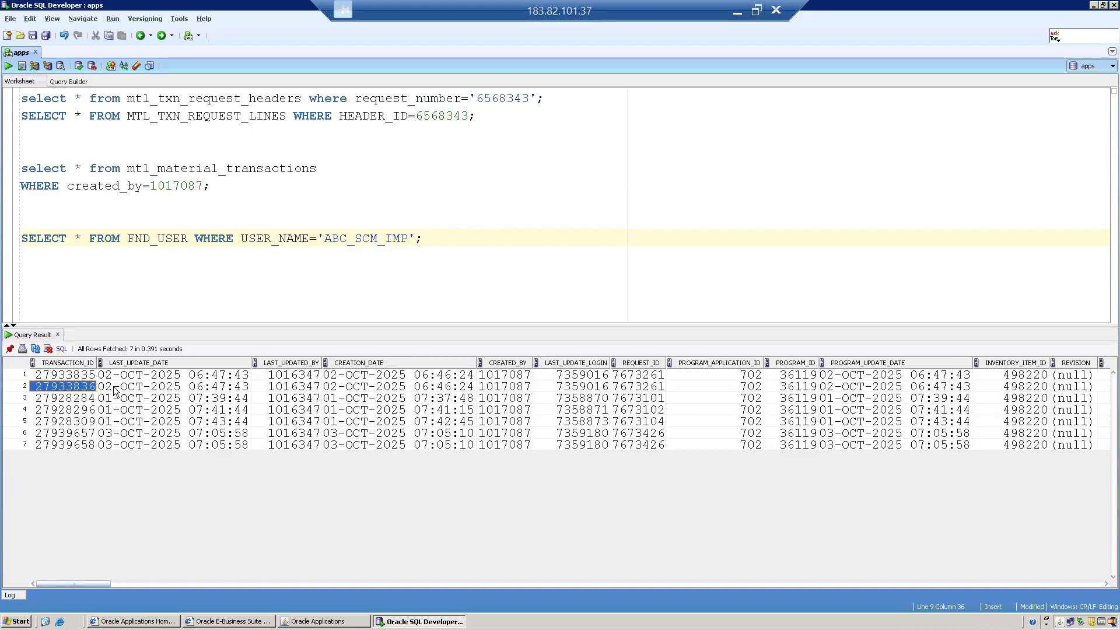
Examine the first transaction row's fields from TRANSACTION_ID across to TRANSACTION_SOURCE_ID.
key("Up")
key("Right")
key("Right")
key("Right")
key("Right")
key("Right")
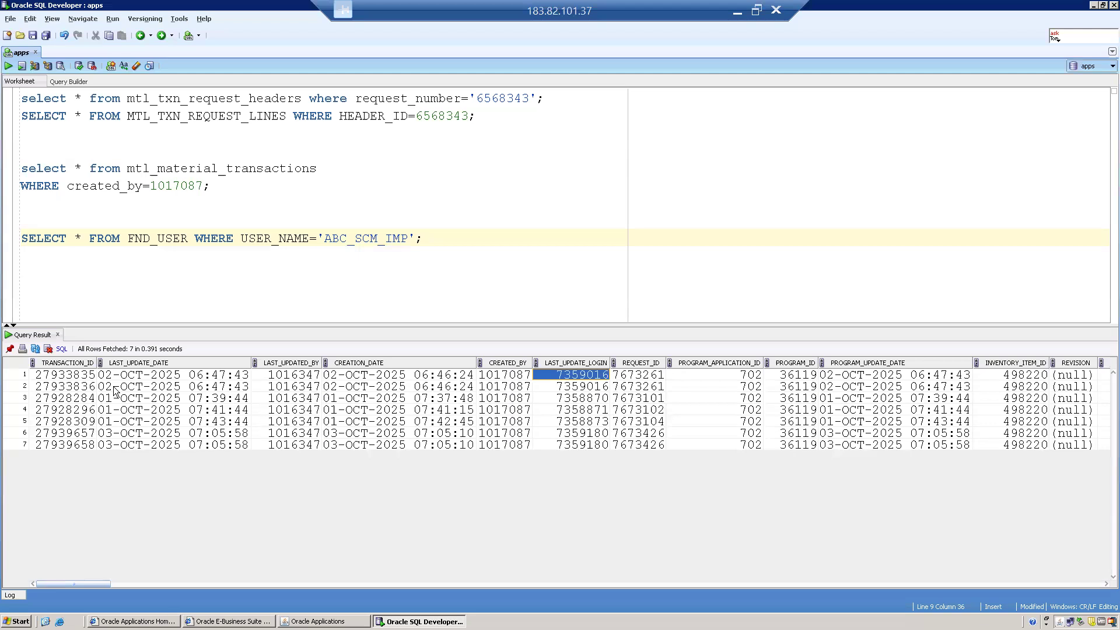
key("Right")
key("Right")
key("Right")
key("Right")
key("Right")
key("Right")
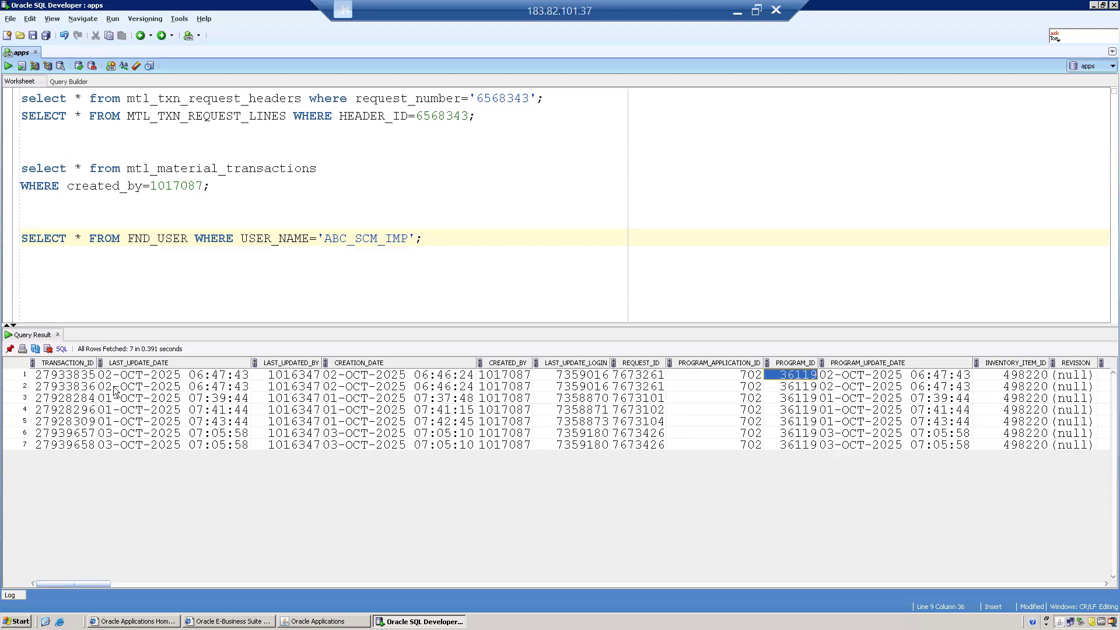
key("Right")
key("Right")
key("Right")
key("Right")
key("Right")
key("Right")
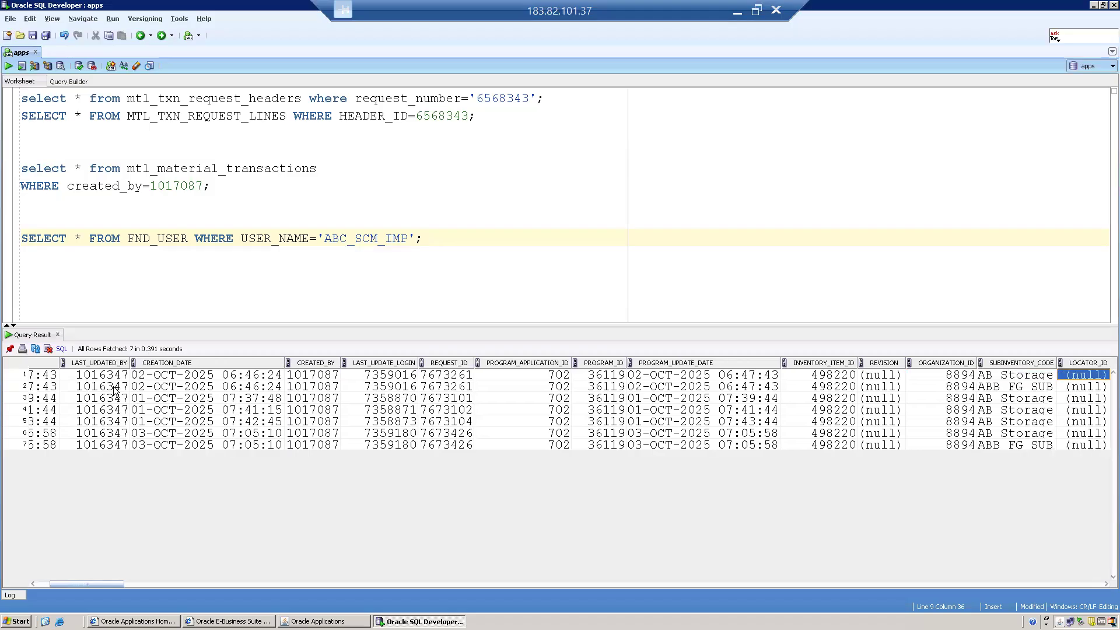
key("Right")
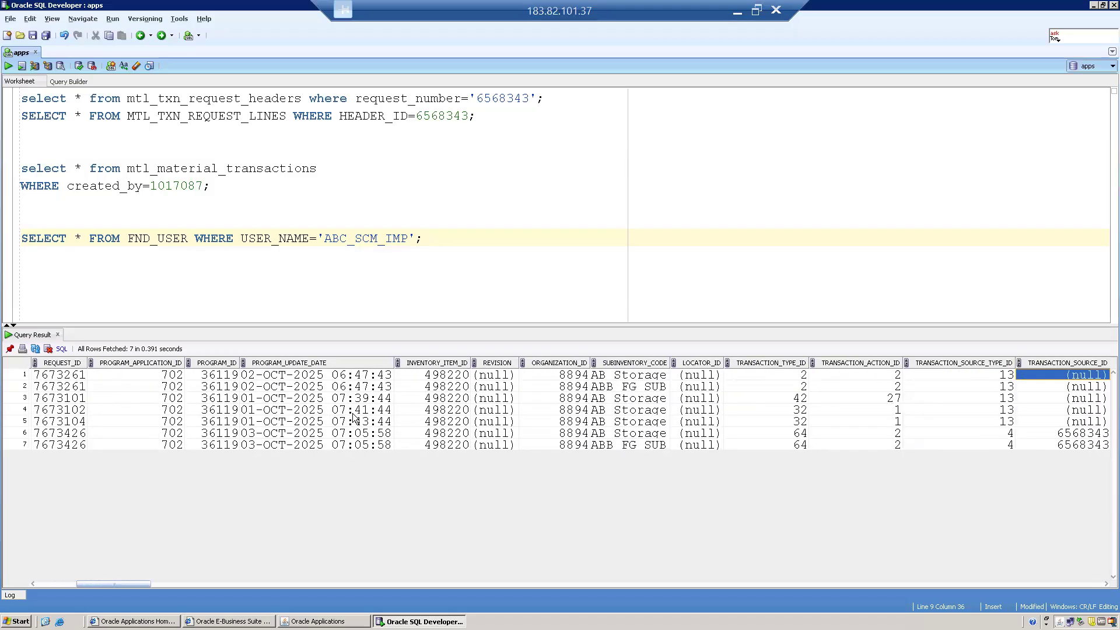
Highlight the TRANSACTION_TYPE_ID values of all the returned transaction rows.
left_click(794, 378)
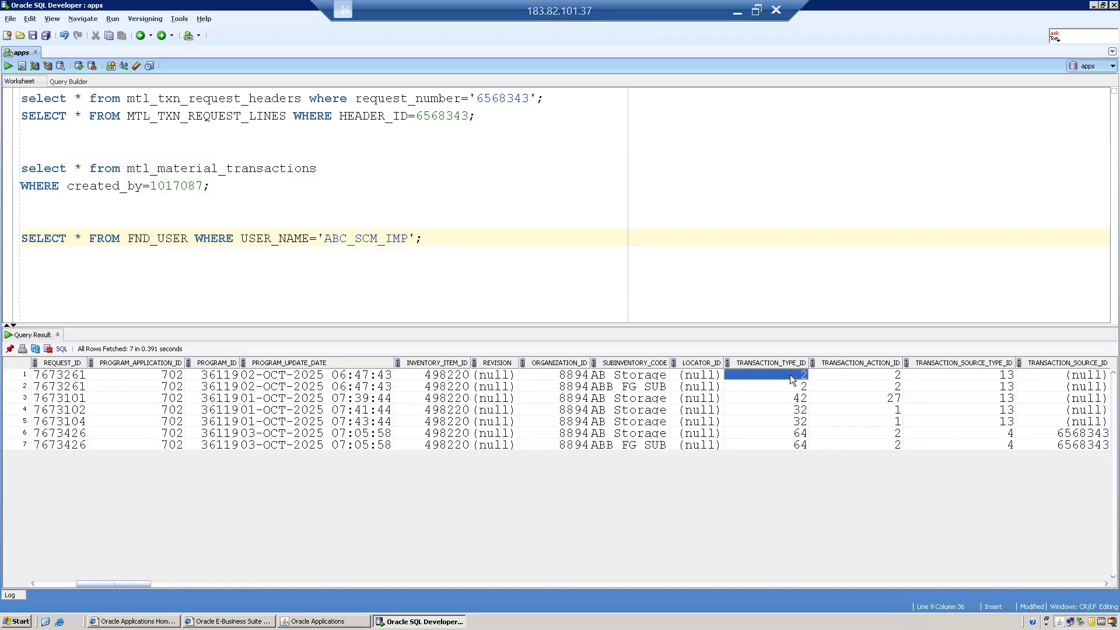
left_click(792, 385, "shift")
left_click_drag(792, 385, 797, 448)
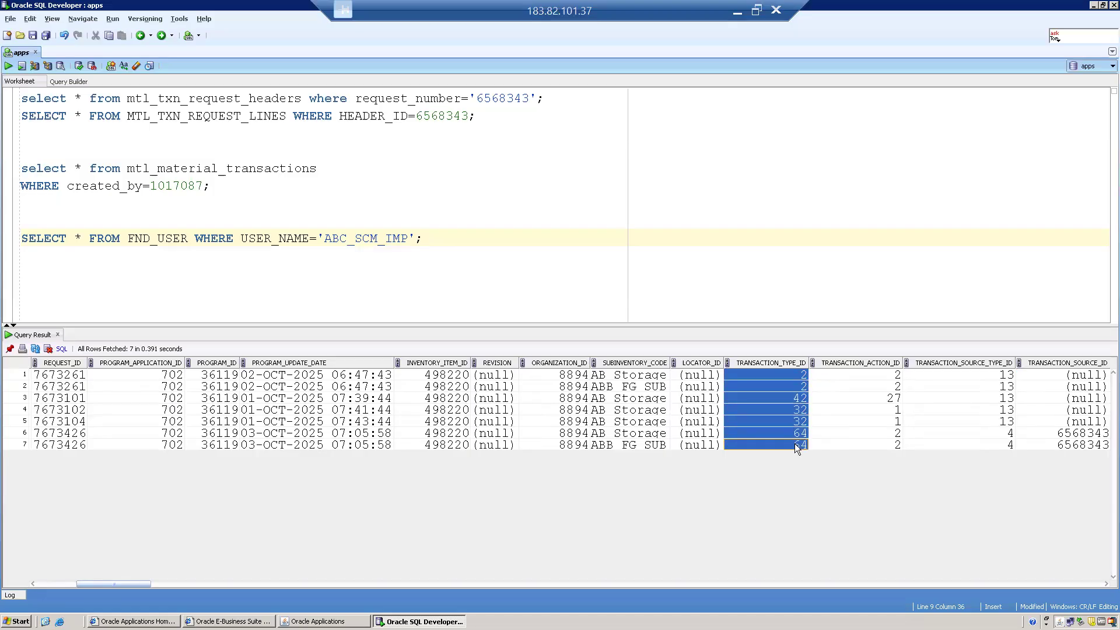
Start a new query below the FND_USER statement reading SELECT * FROM MTL_TRANSACTIONS_TY.
left_click(425, 239)
key("Return")
key("Return")
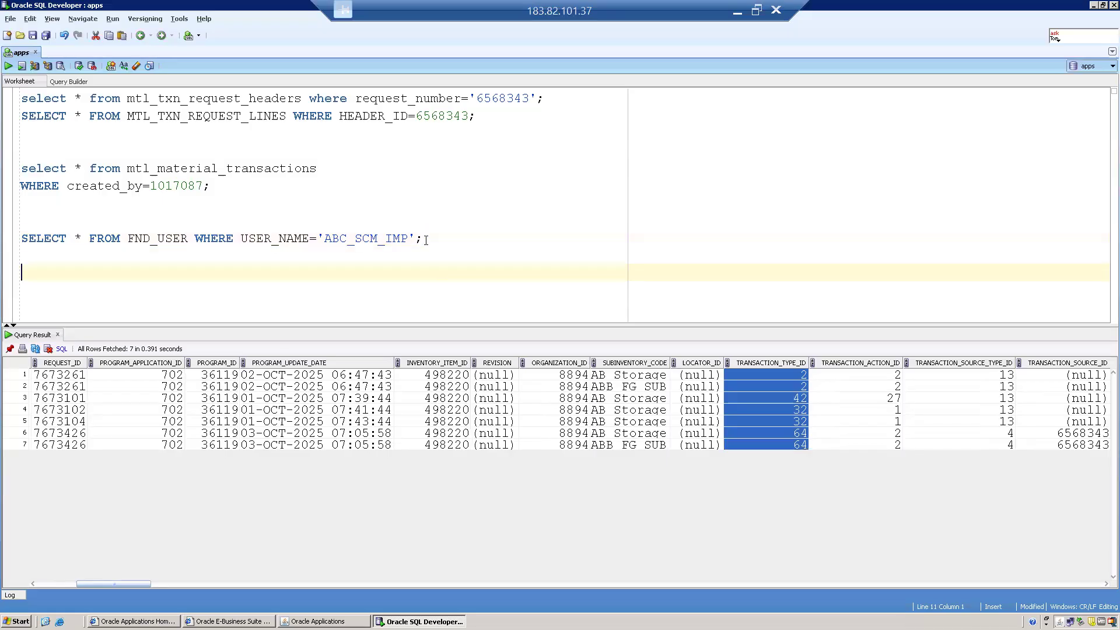
type("SELECT * FRO")
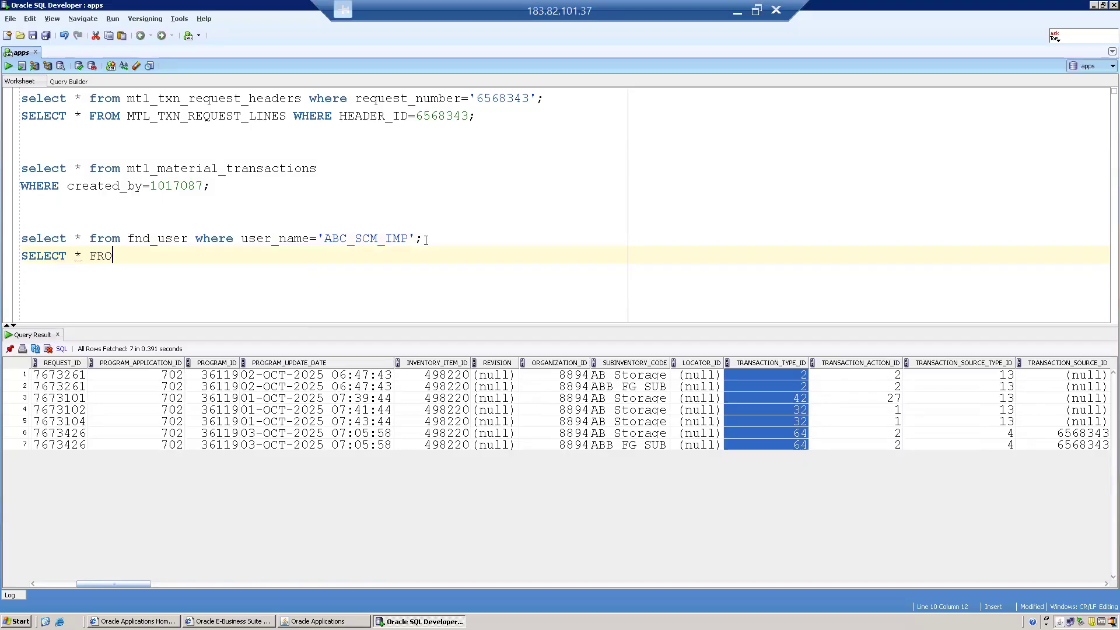
type("M MTHL_M")
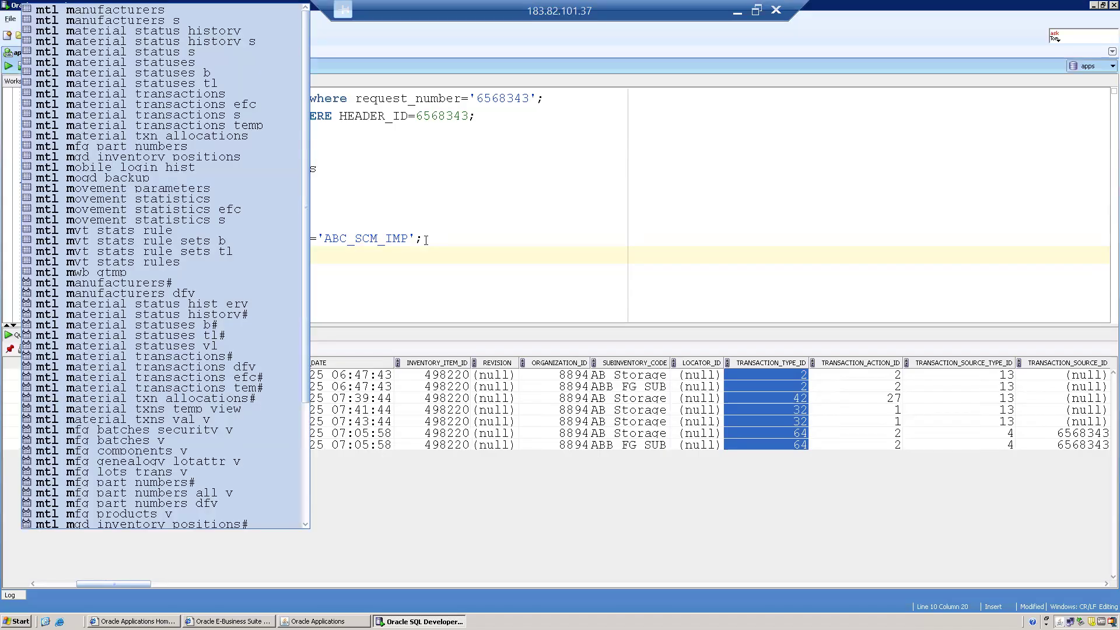
key("BackSpace")
type("TRANSACTIONS")
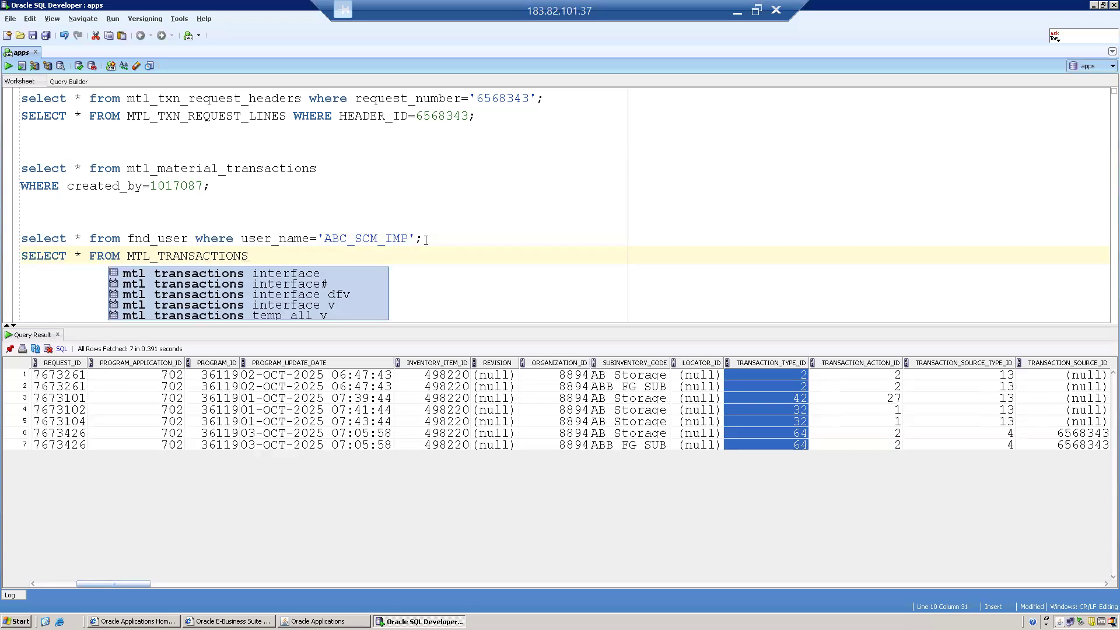
type("_TY")
key("BackSpace")
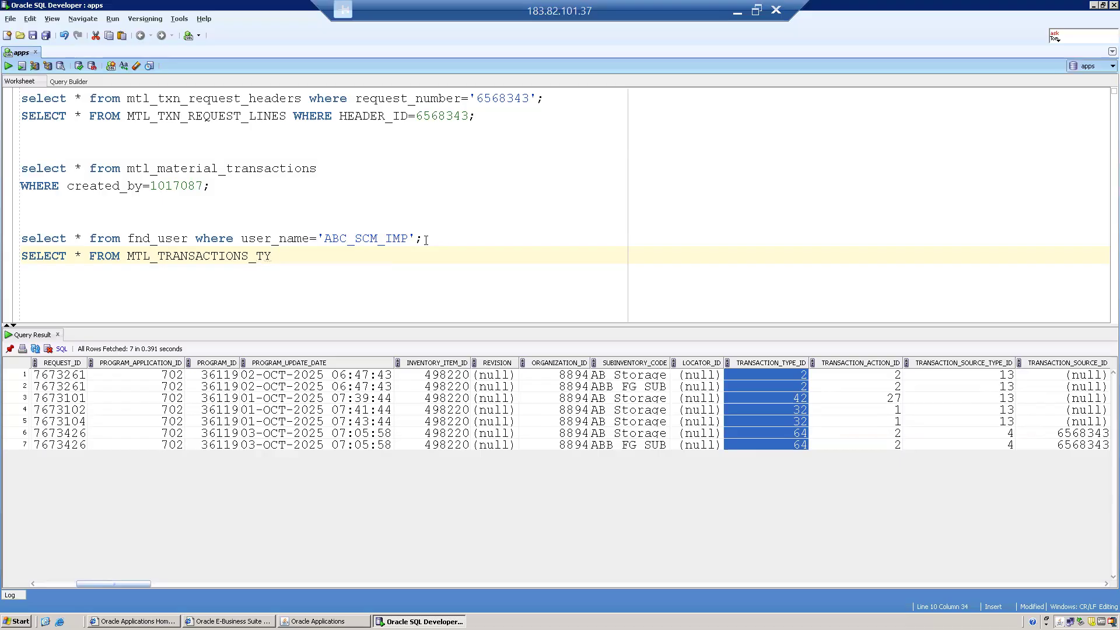
Try querying MTL_MATERIAL_TRANSACTION_TYPES by replacing the table name in the new statement and running it.
key("BackSpace")
key("BackSpace")
key("BackSpace")
key("BackSpace")
key("BackSpace")
key("BackSpace")
key("BackSpace")
key("BackSpace")
key("BackSpace")
key("BackSpace")
key("BackSpace")
key("BackSpace")
key("BackSpace")
key("BackSpace")
type("MATER")
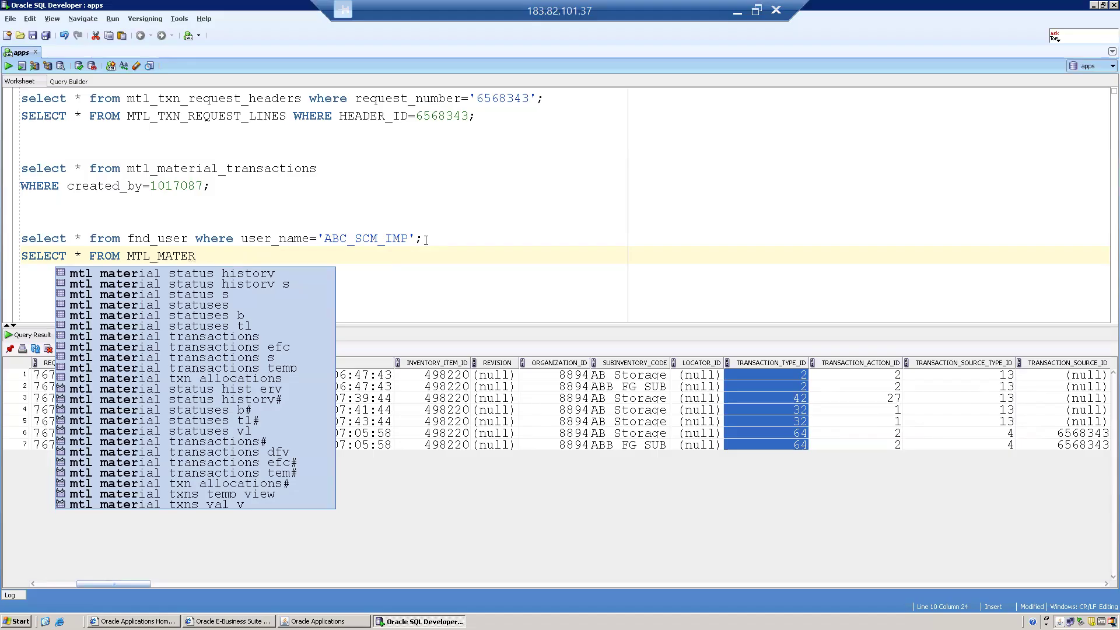
type("IAL_")
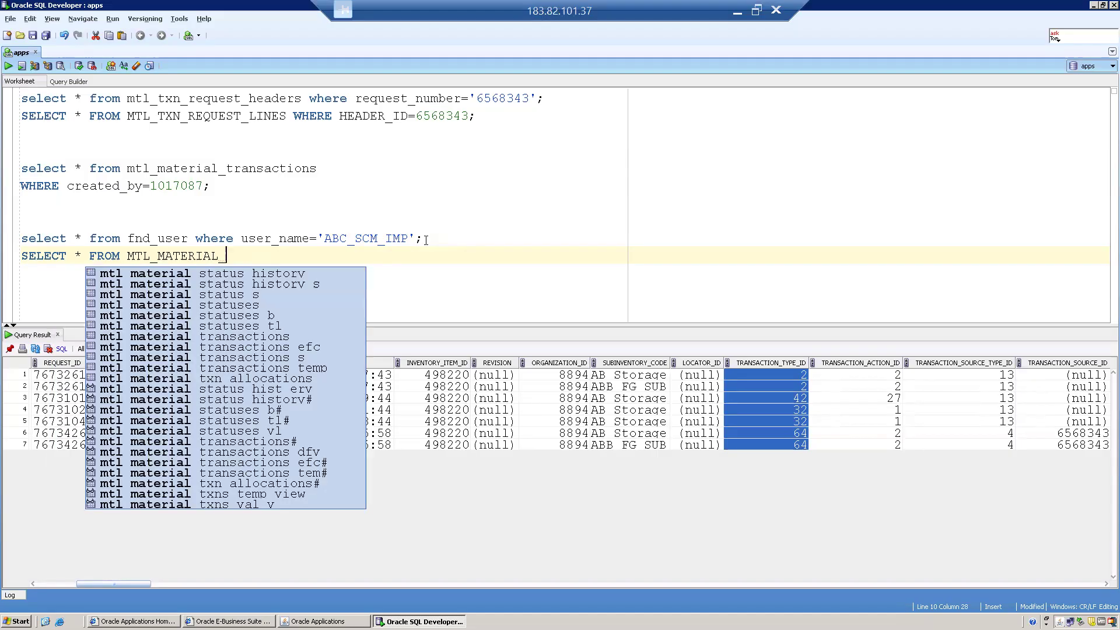
type("TR")
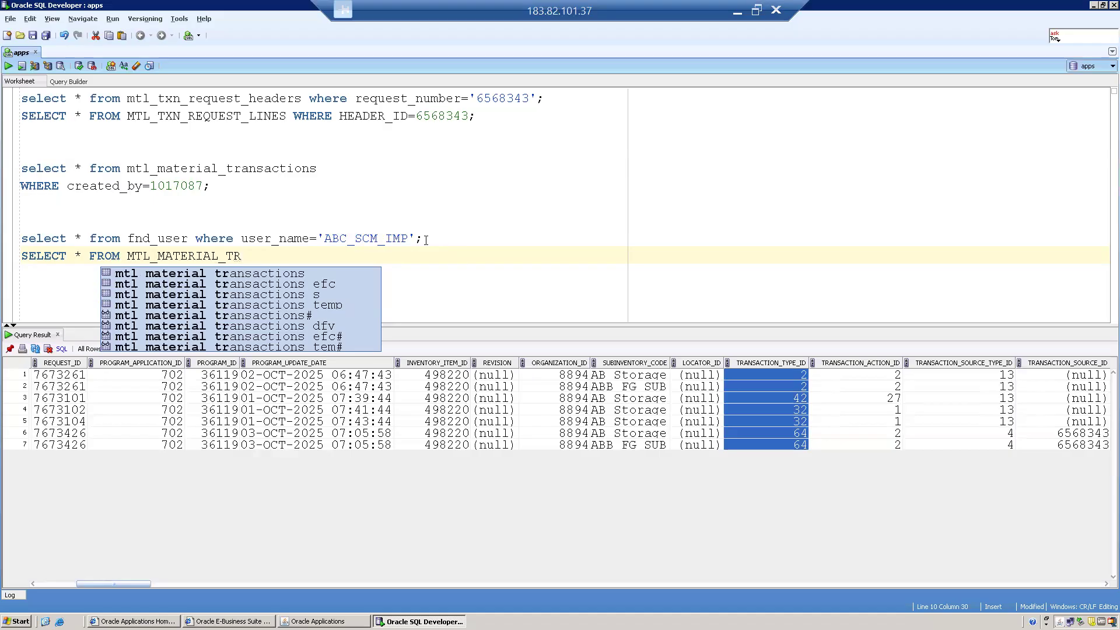
key("BackSpace")
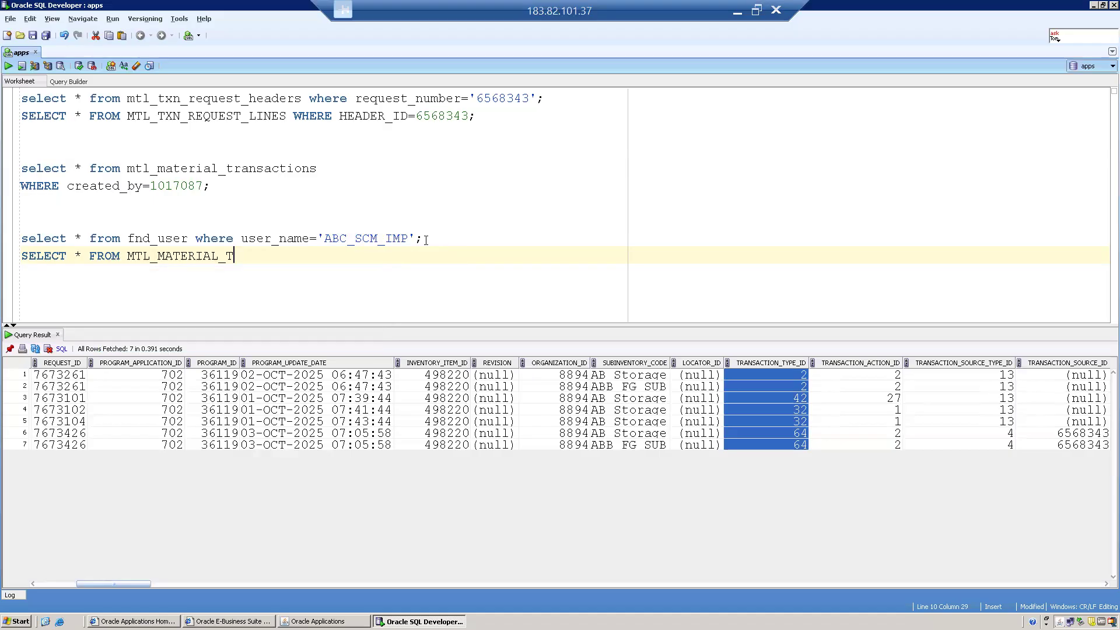
type("RANSACTION_TYPES;")
key("ctrl+Return")
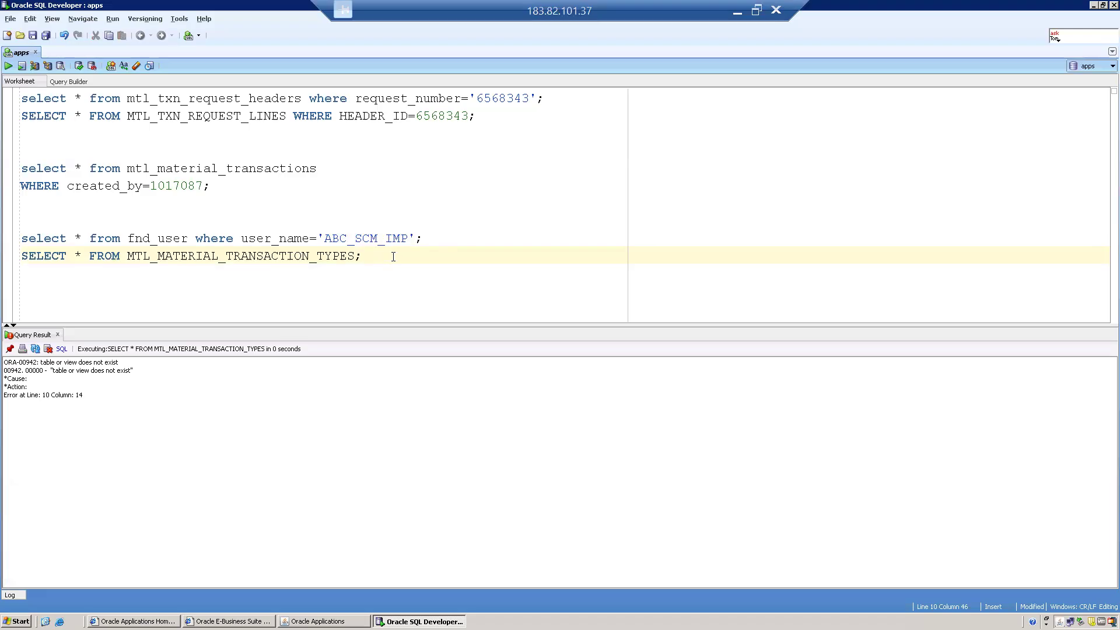
Replace the table name in the last query with MTL_TRANSACTIONS_TY.
key("Left")
key("BackSpace")
key("BackSpace")
key("BackSpace")
key("BackSpace")
key("BackSpace")
key("BackSpace")
key("BackSpace")
key("BackSpace")
key("BackSpace")
key("BackSpace")
key("BackSpace")
key("BackSpace")
key("BackSpace")
key("BackSpace")
key("BackSpace")
key("BackSpace")
key("BackSpace")
key("BackSpace")
key("BackSpace")
key("BackSpace")
key("BackSpace")
key("BackSpace")
key("BackSpace")
key("BackSpace")
key("BackSpace")
type("TRANS")
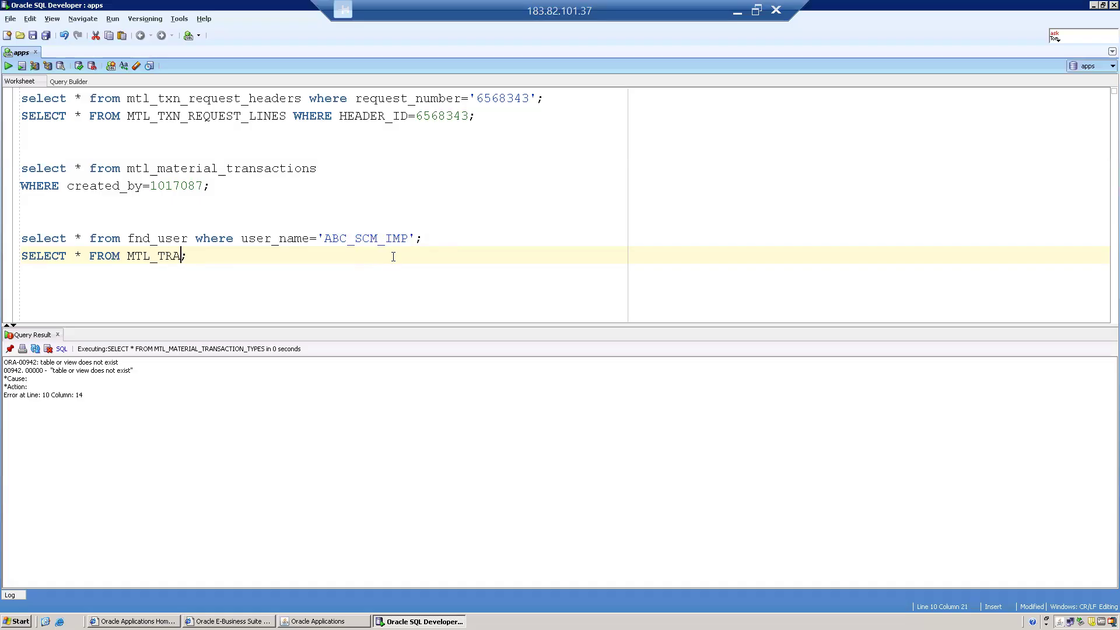
type("ACTIONS")
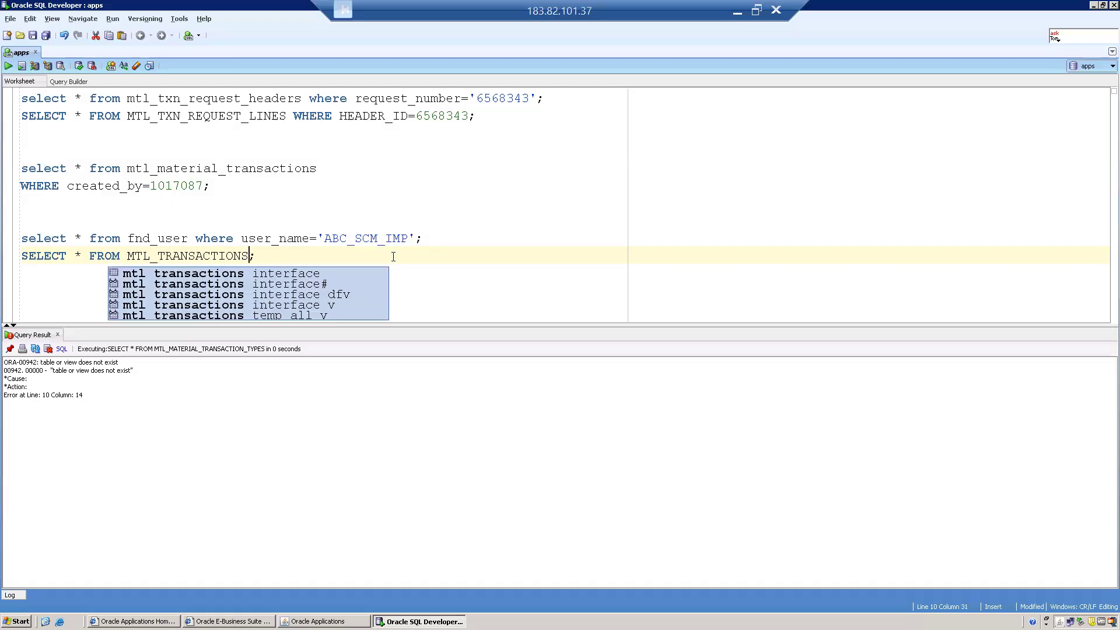
type("_TY")
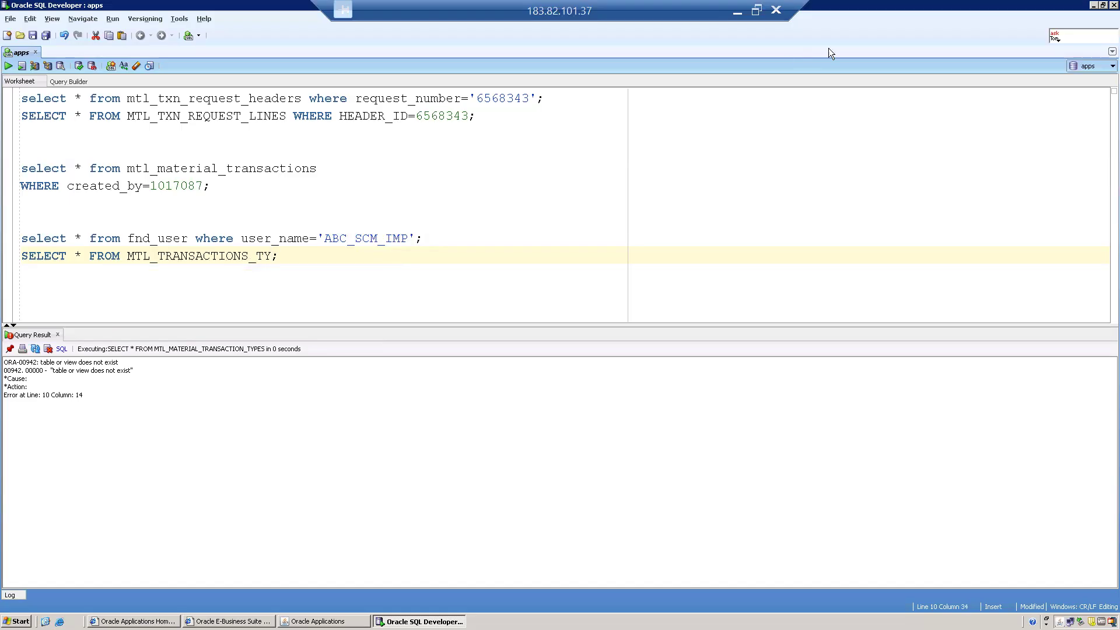
Restore the remote session to a smaller window, and add and run a separate SELECT * query on the FND table list.
left_click(756, 10)
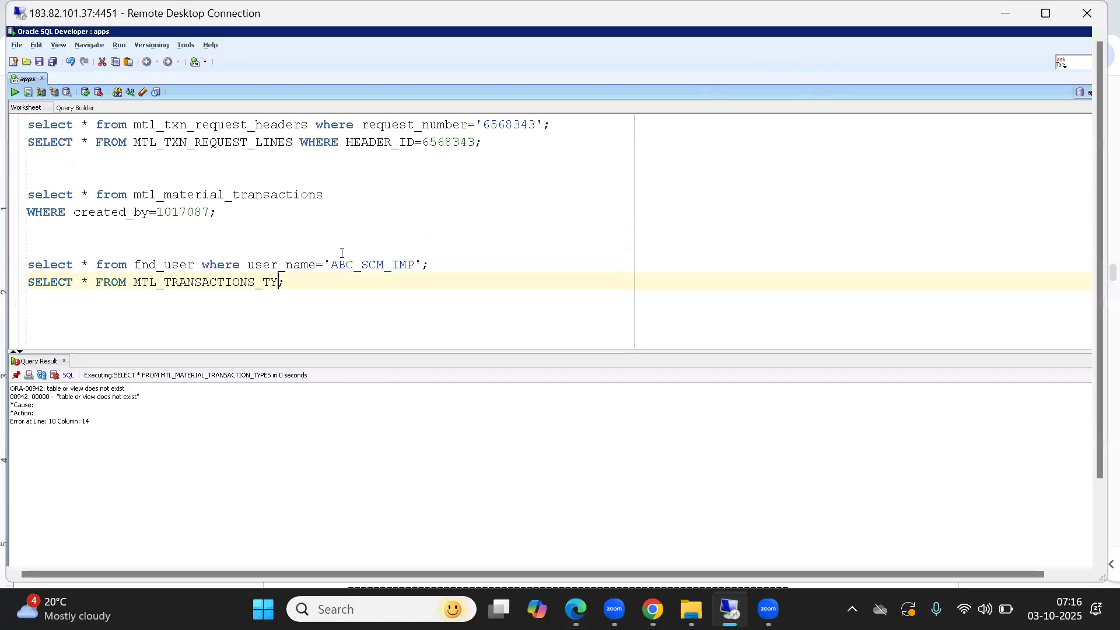
left_click(302, 286)
key("Return")
key("Return")
type("SELECT *")
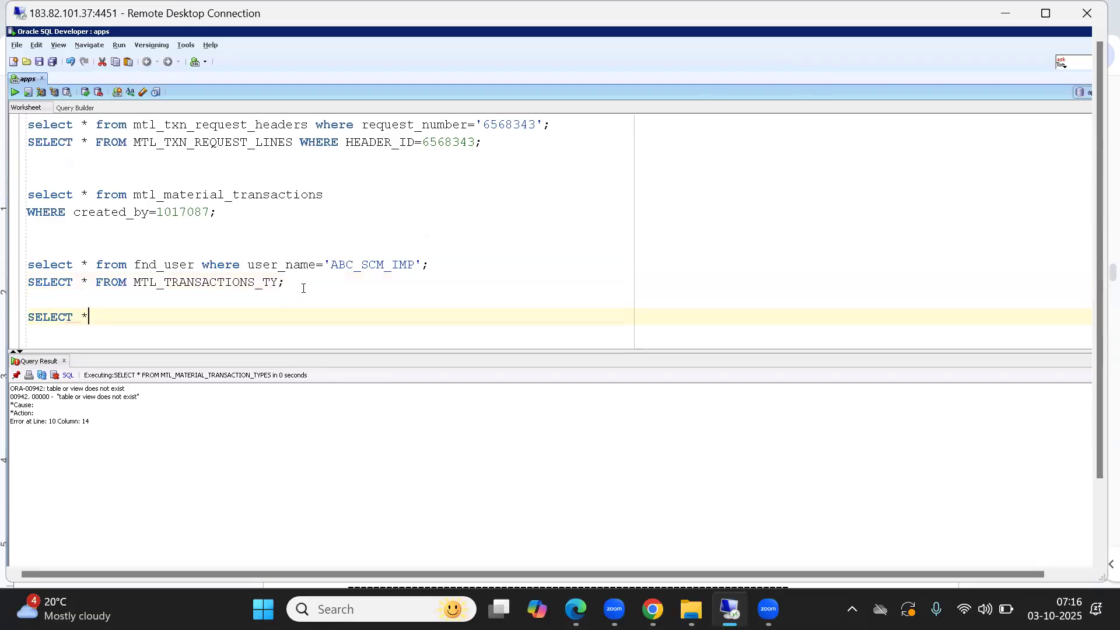
type(" FROM ")
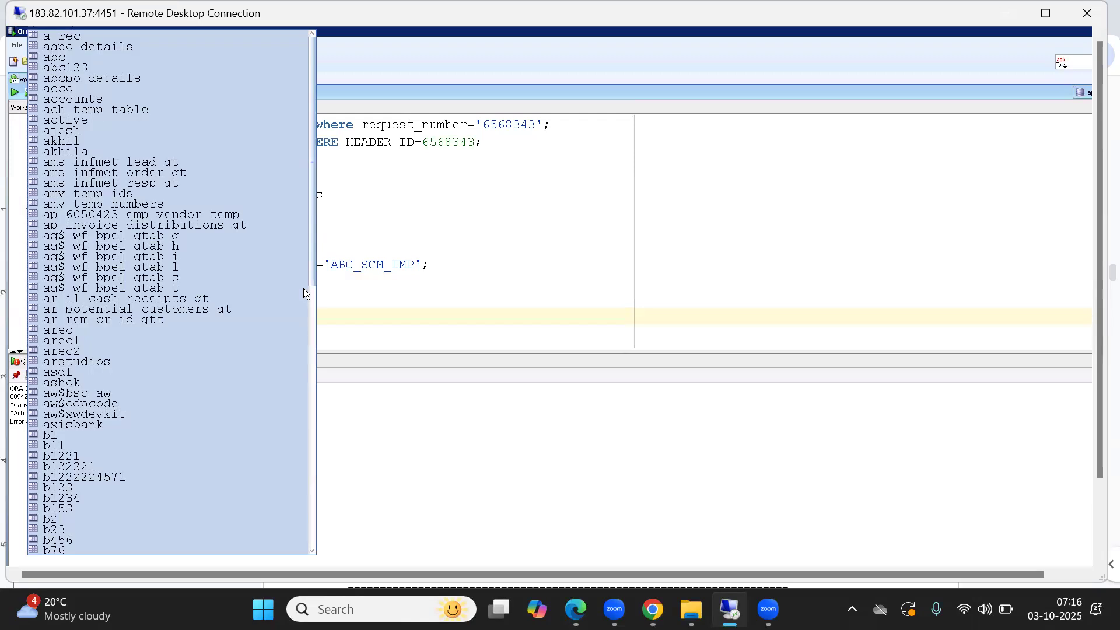
type("FND_TABE")
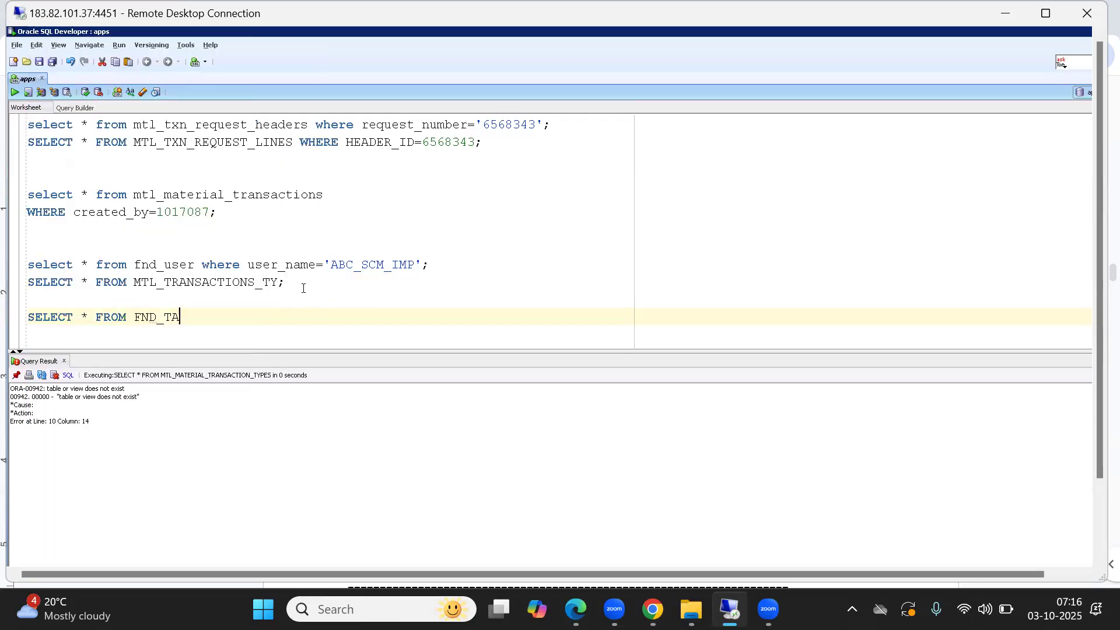
key("BackSpace")
type("LE")
key("BackSpace")
type(";")
key("ctrl+Return")
Correct the table name in the new query to FND_TABLES and run it.
left_click(139, 317)
key("Right")
key("Right")
key("Right")
key("Right")
key("Right")
key("Right")
key("Right")
key("Right")
type("S")
key("ctrl+Return")
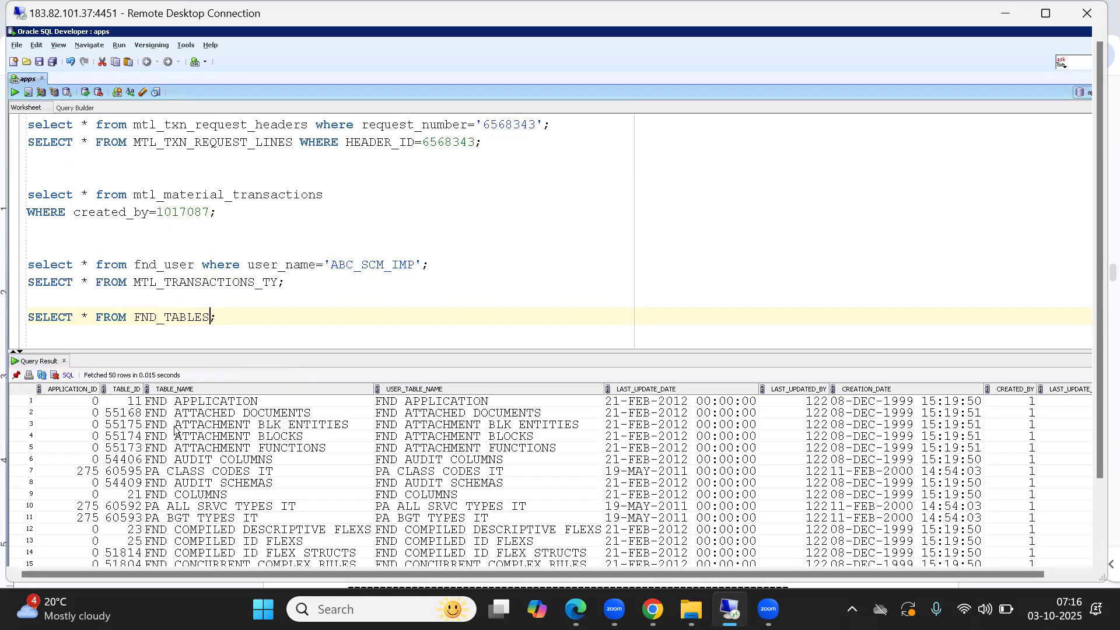
Add a WHERE TABLE_NAME LIKE condition to the FND_TABLES query.
type("WHERE LIKE TABLE_")
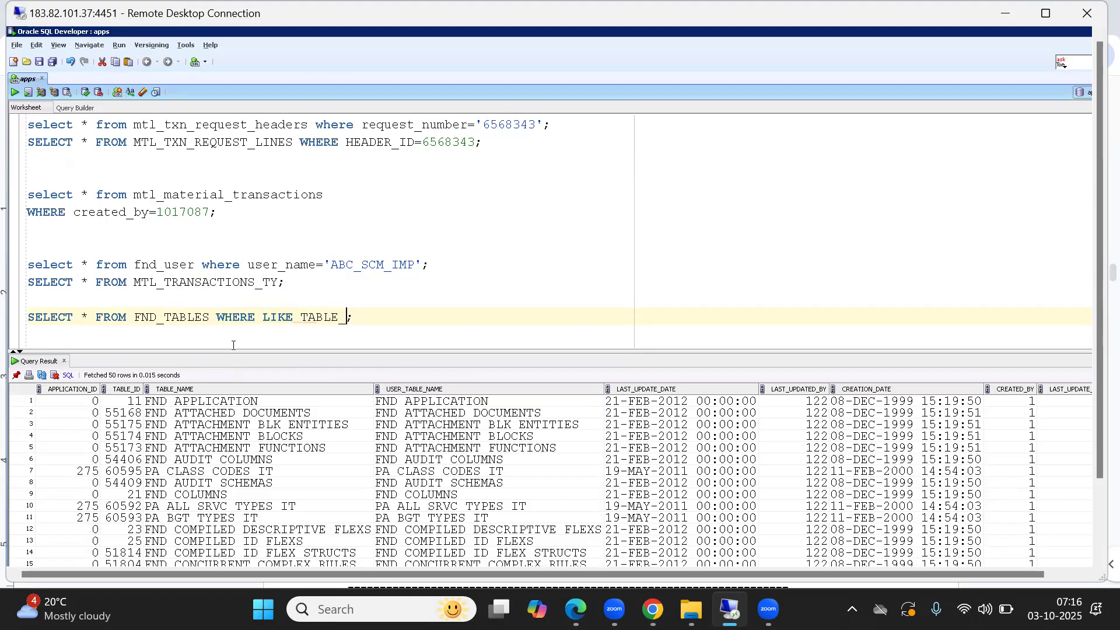
type("NAME")
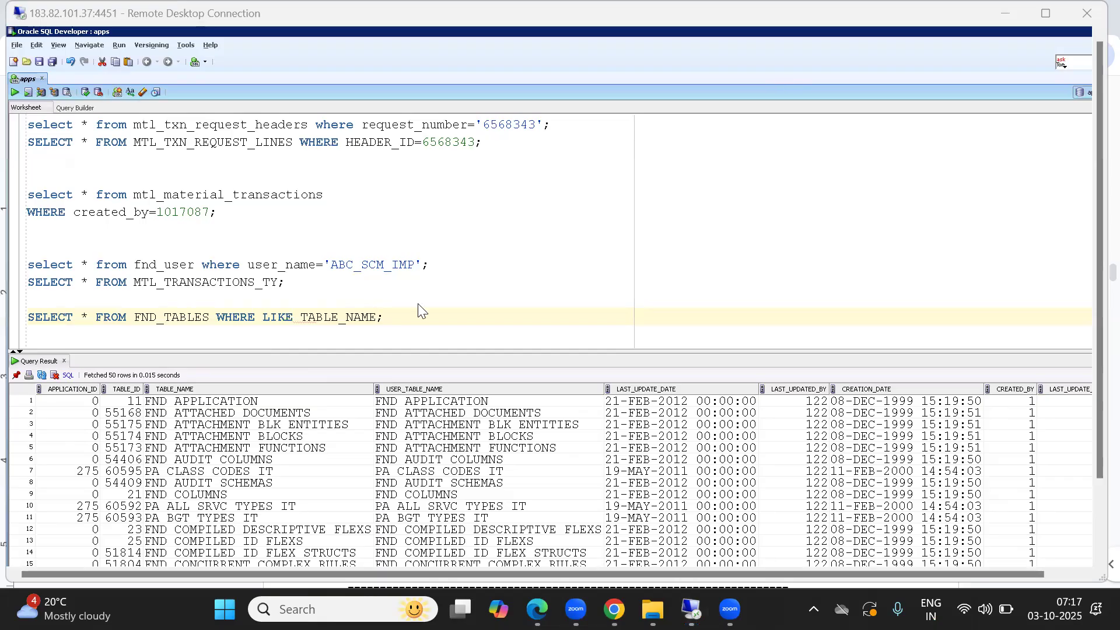
double_click(286, 317)
key("BackSpace")
key("Right")
key("Right")
key("Right")
key("Right")
key("Right")
key("Right")
key("Right")
key("Right")
key("Right")
key("Right")
key("Right")
key("Right")
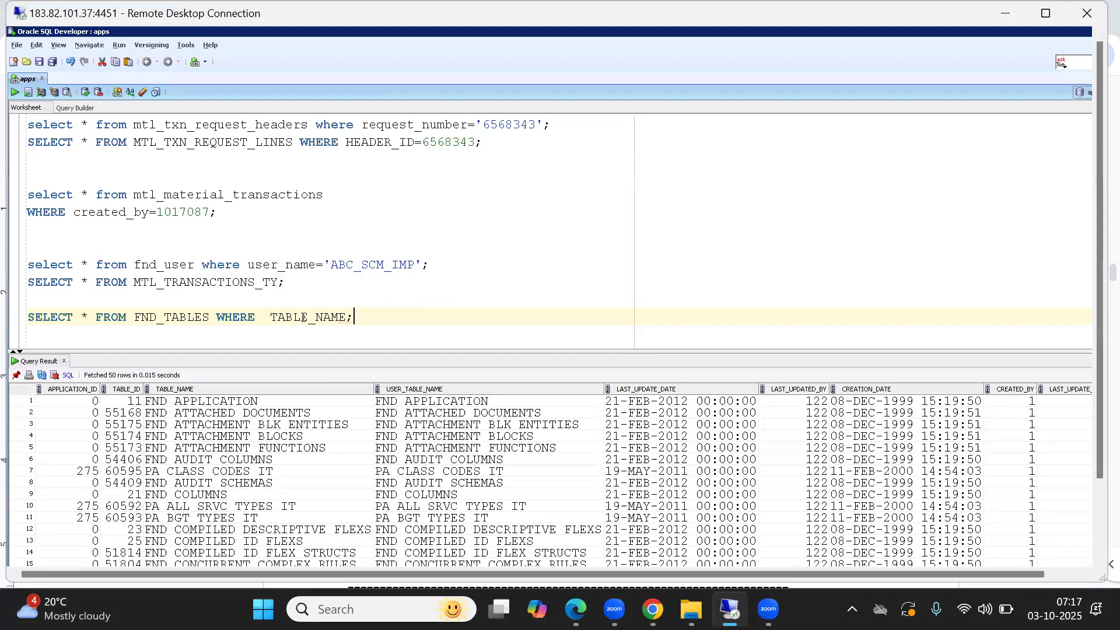
key("Left")
type("LIKE ")
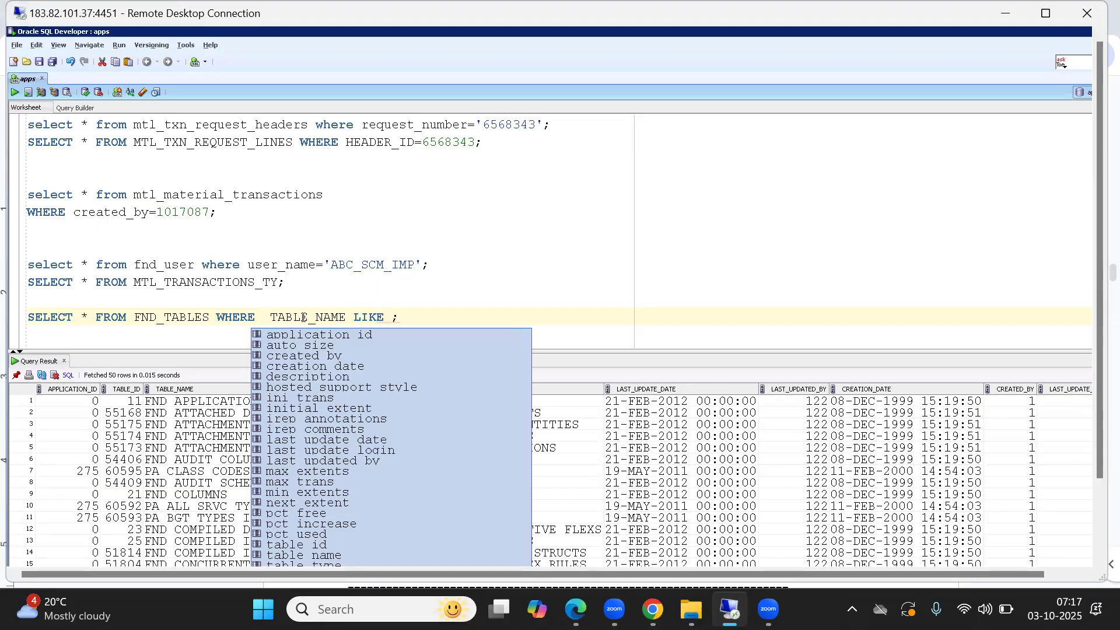
Set the LIKE pattern to '%MTL%TYPES%' and run the FND_TABLES query.
type("''%%")
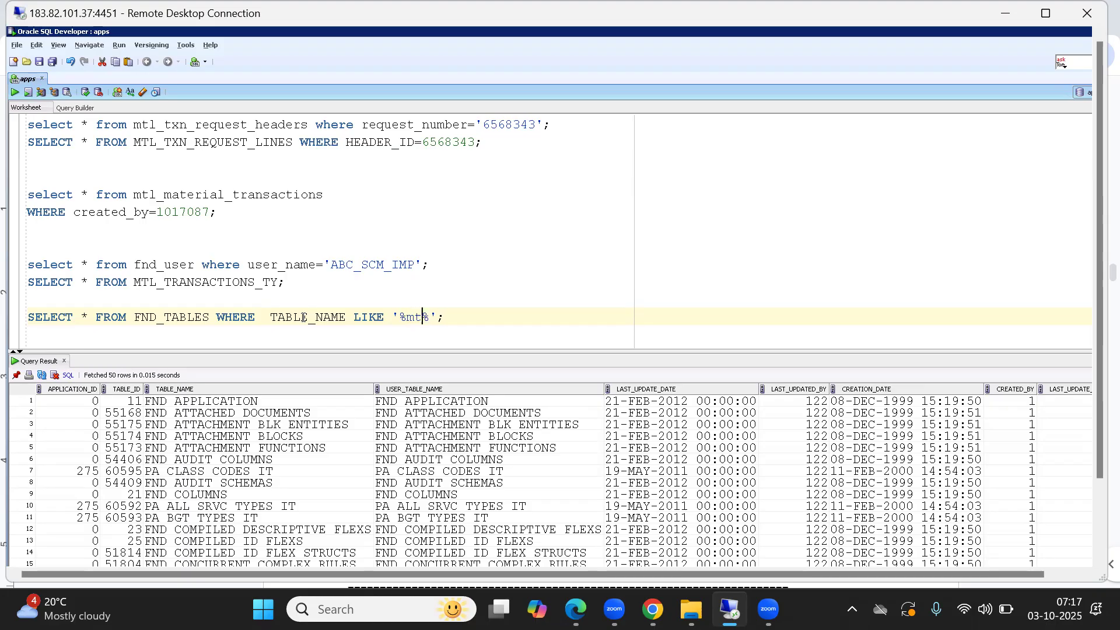
type("MTL")
key("Right")
type("TYPES%")
key("ctrl+Return")
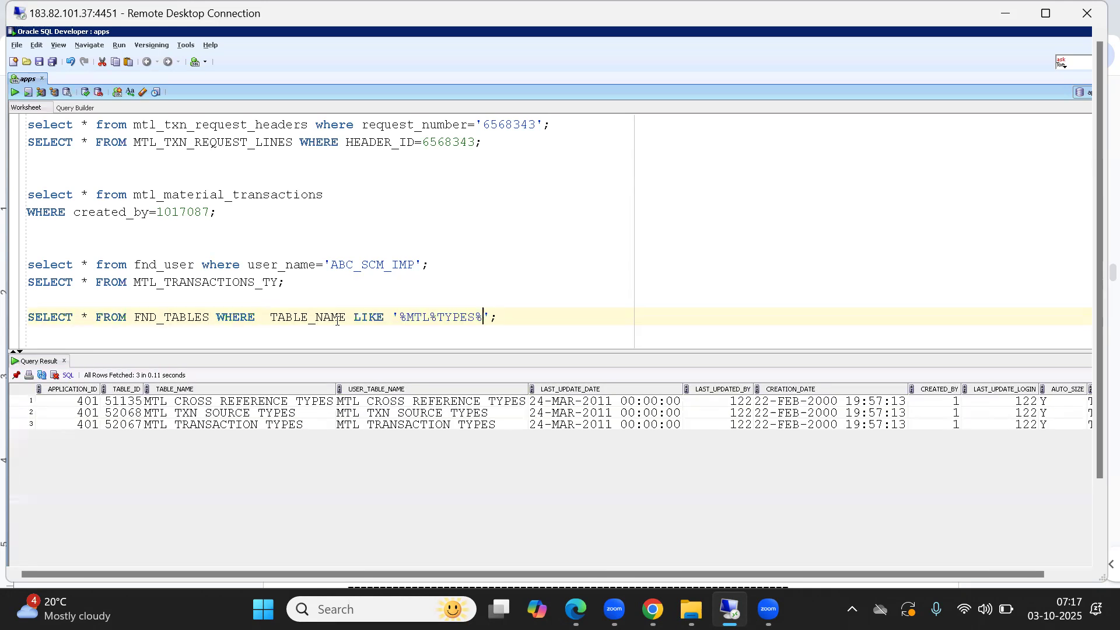
Select the MTL_TRANSACTION_TYPES result and correct the table name in the earlier MTL_TRANSACTIONS_TY query to match it.
left_click(212, 427)
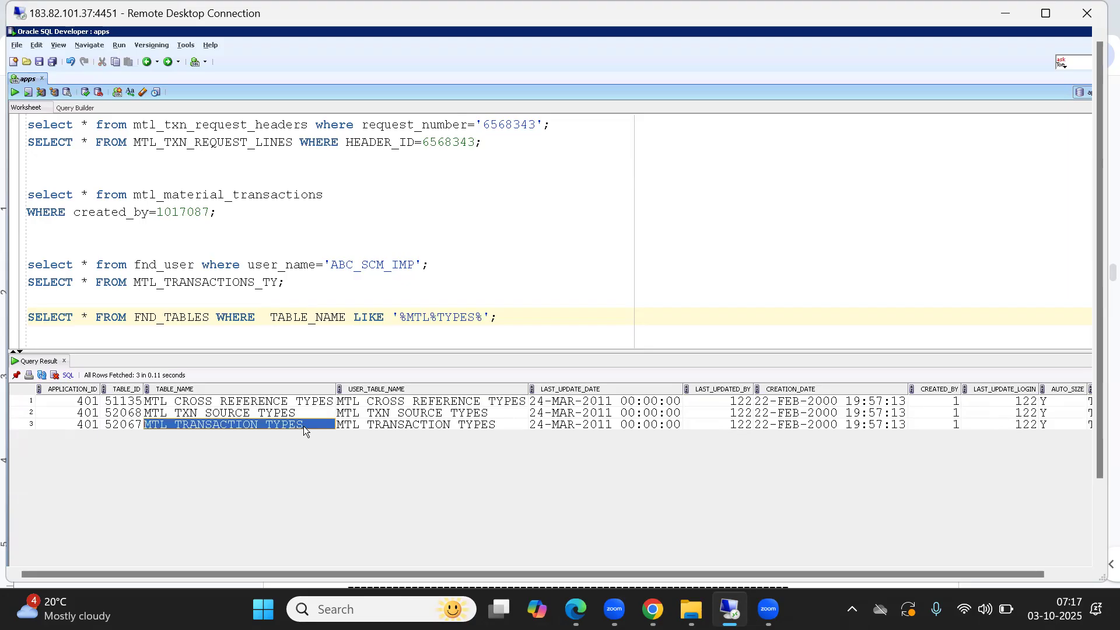
double_click(258, 284)
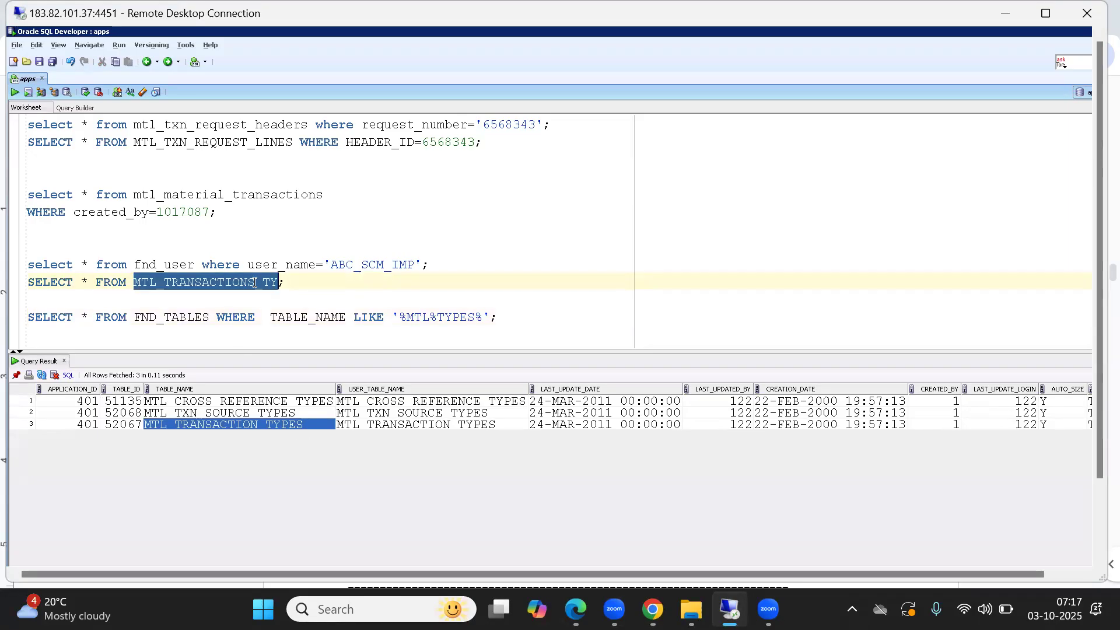
left_click(254, 283)
key("BackSpace")
key("Right")
key("Right")
key("Right")
type("PES")
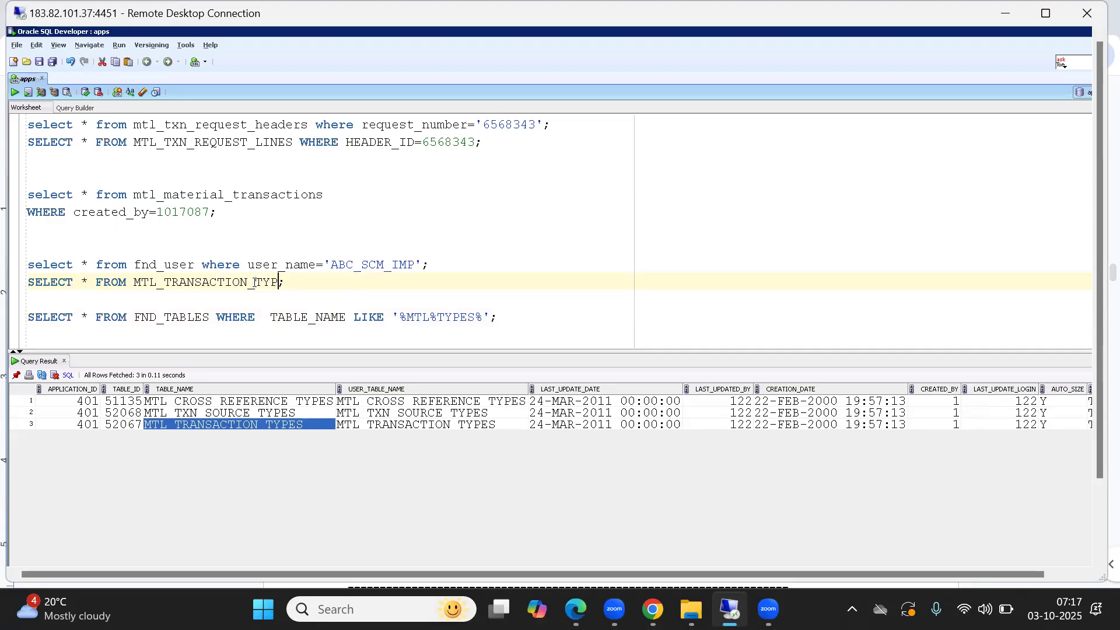
Run the MTL_TRANSACTION_TYPES query and rerun the mtl_material_transactions query filtered by created_by.
key("ctrl+Return")
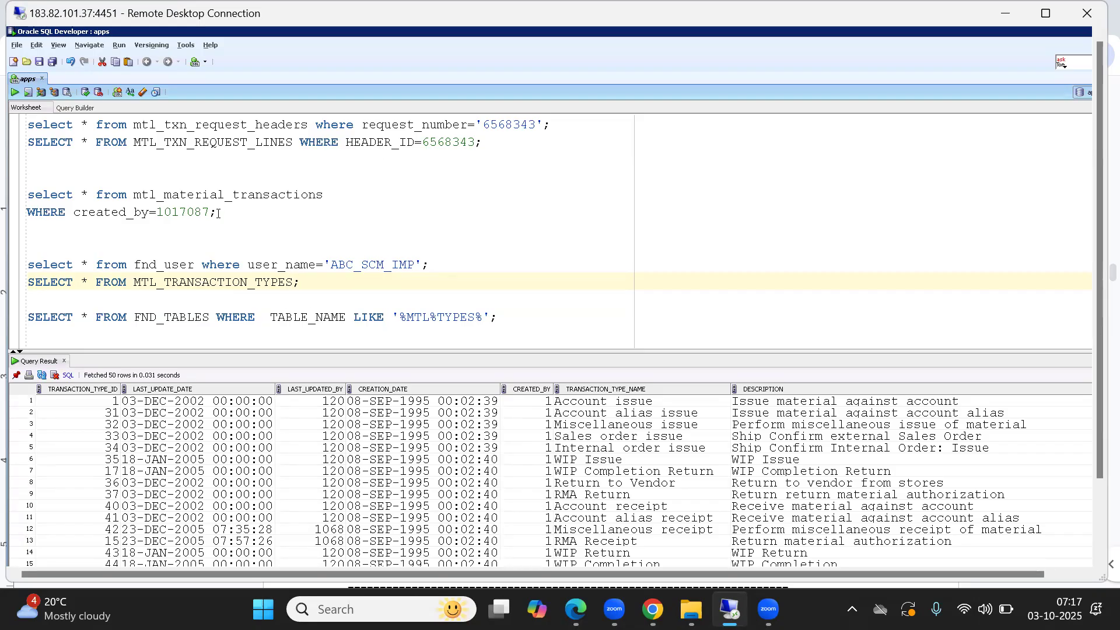
key("ctrl+Return")
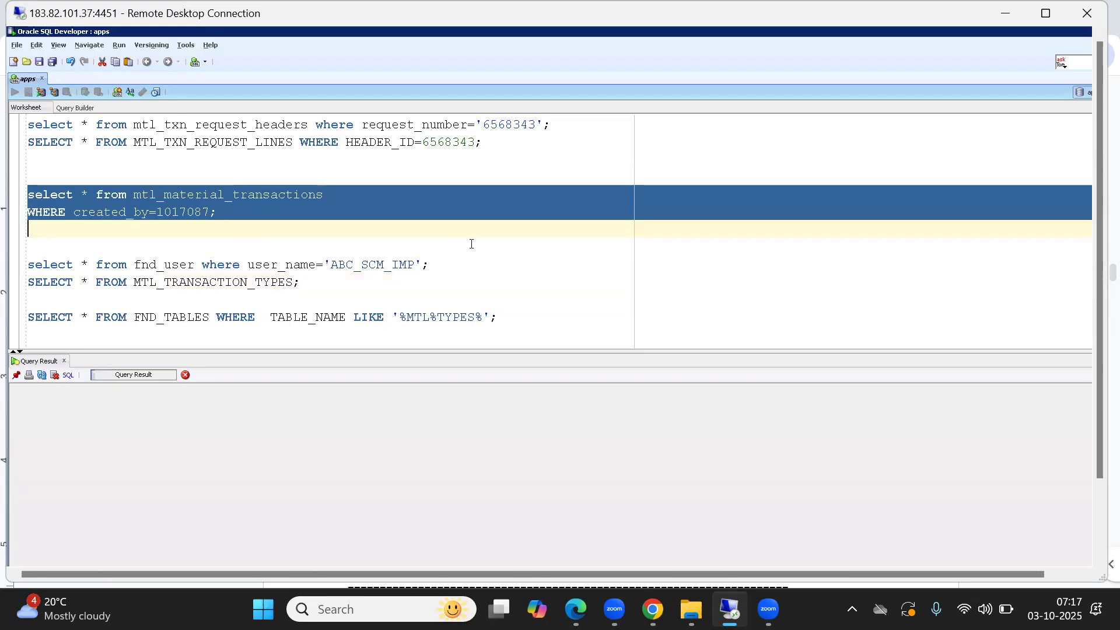
Copy all TRANSACTION_TYPE_ID values from the material transactions result.
left_click(728, 412)
key("Right")
key("Right")
key("Right")
key("Right")
key("Right")
key("Right")
key("Right")
key("Right")
key("Right")
key("Right")
key("Right")
key("Right")
key("Right")
key("Right")
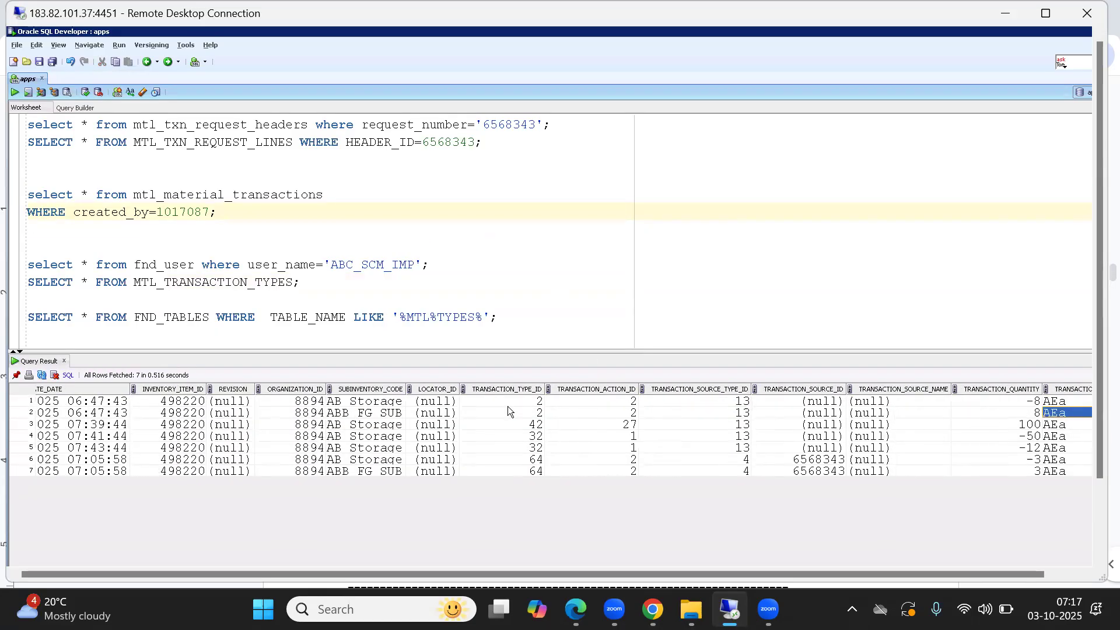
left_click_drag(511, 399, 524, 476)
key("ctrl+c")
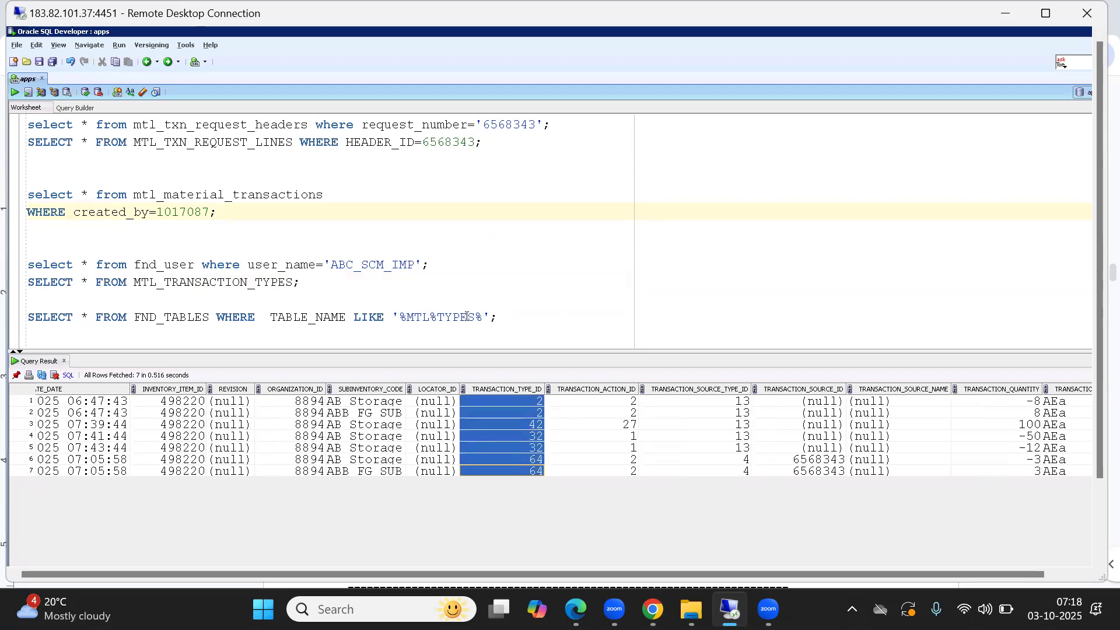
Add a WHERE condition on transaction_type_id to the MTL_TRANSACTION_TYPES query.
left_click(303, 281)
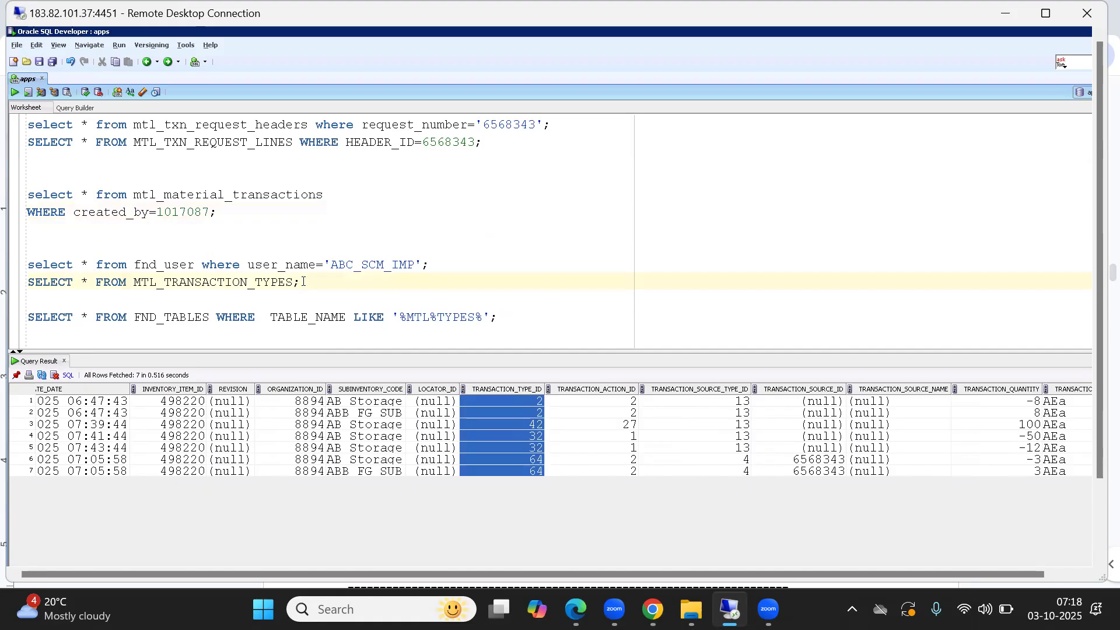
key("Left")
type("WHERE TRANSA")
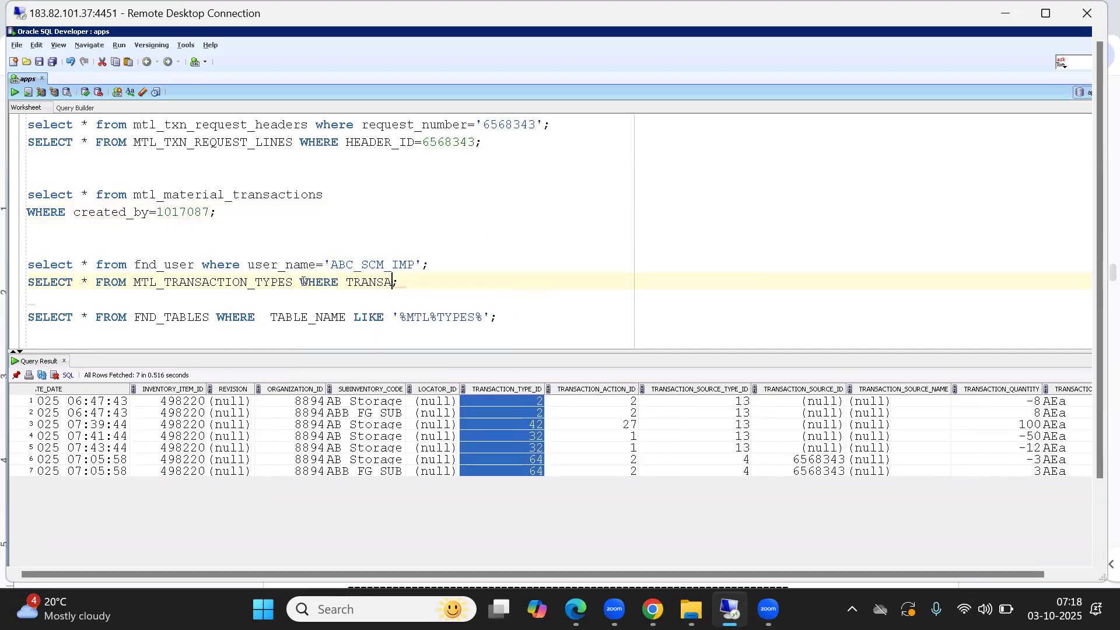
type("CTION_")
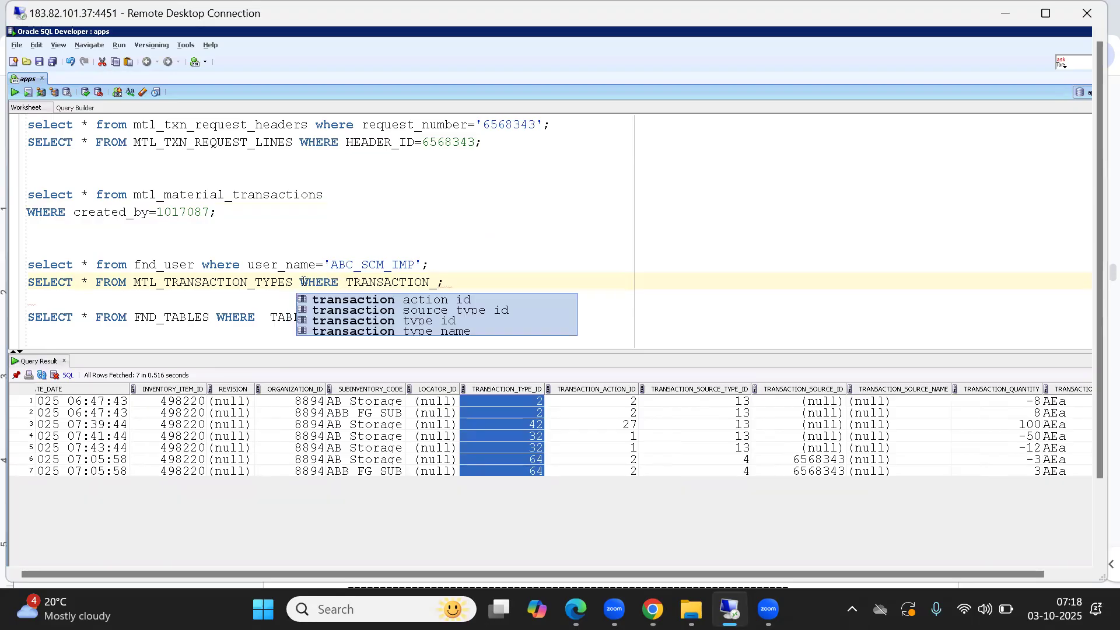
key("Down")
key("Down")
key("Down")
key("Return")
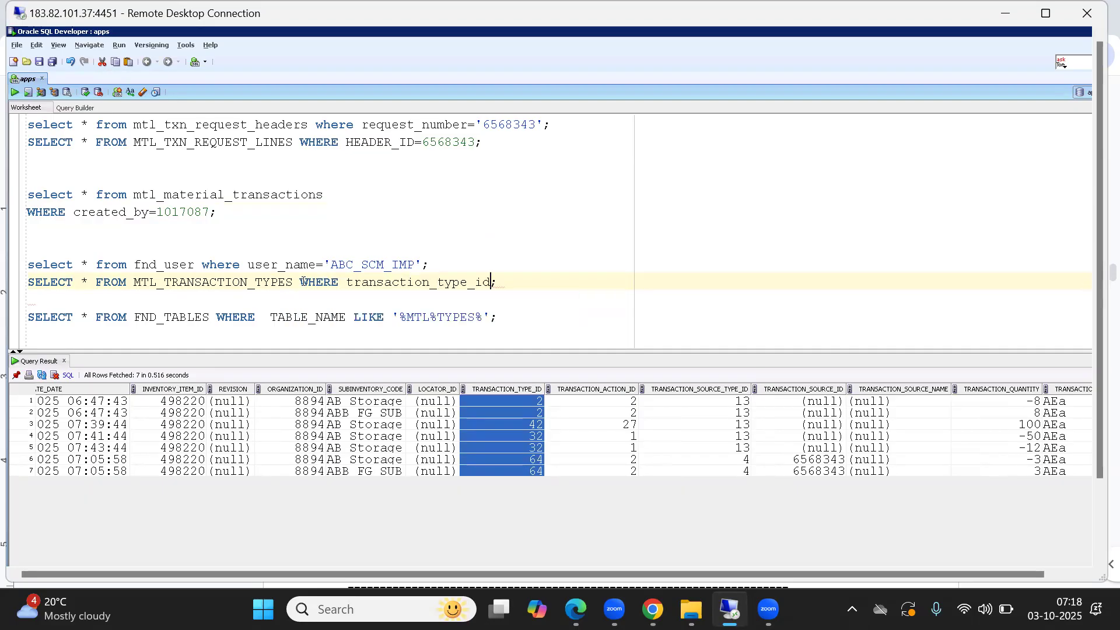
Complete the condition with an IN list of the copied type IDs, adding a comma after the first 2 and removing the duplicate 2.
type("IN ()")
key("ctrl+v")
left_click(562, 217)
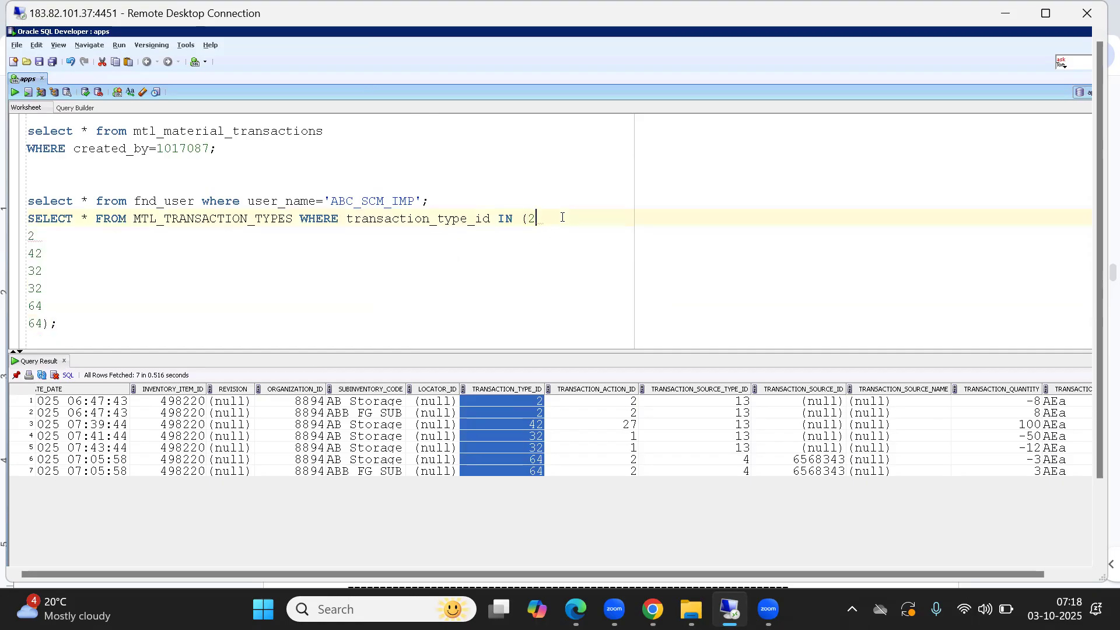
type(",")
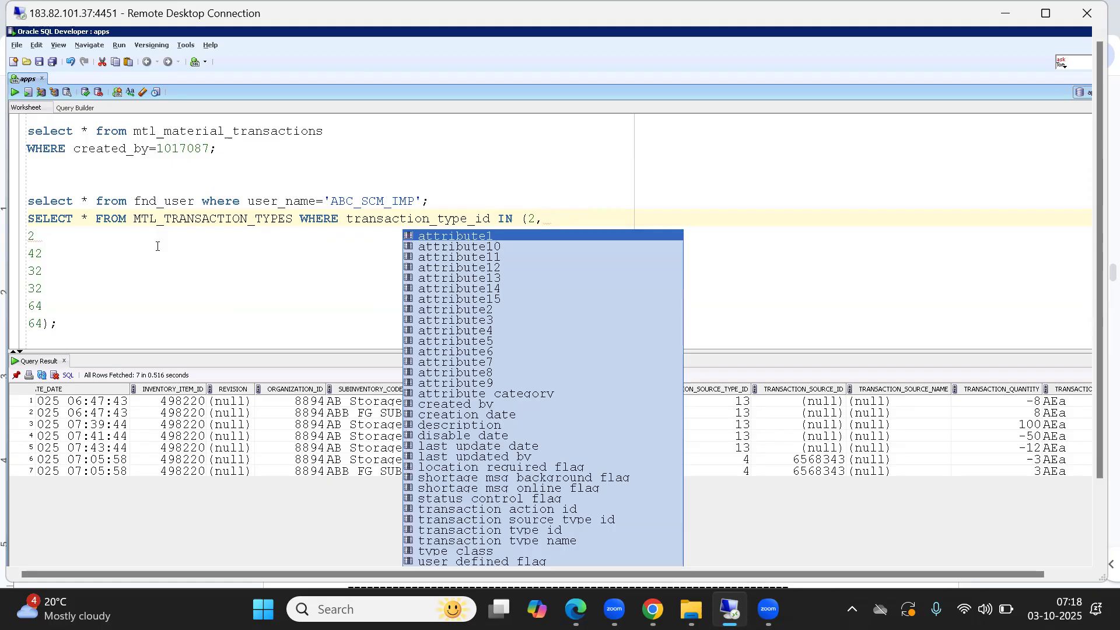
left_click(46, 237)
key("BackSpace")
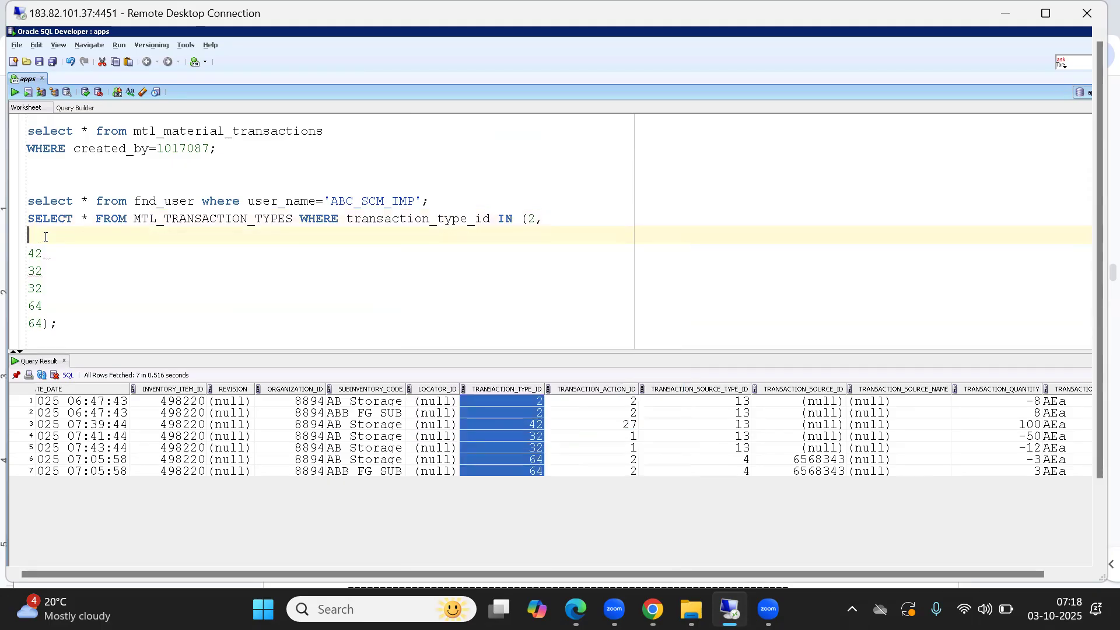
key("Delete")
left_click(45, 236)
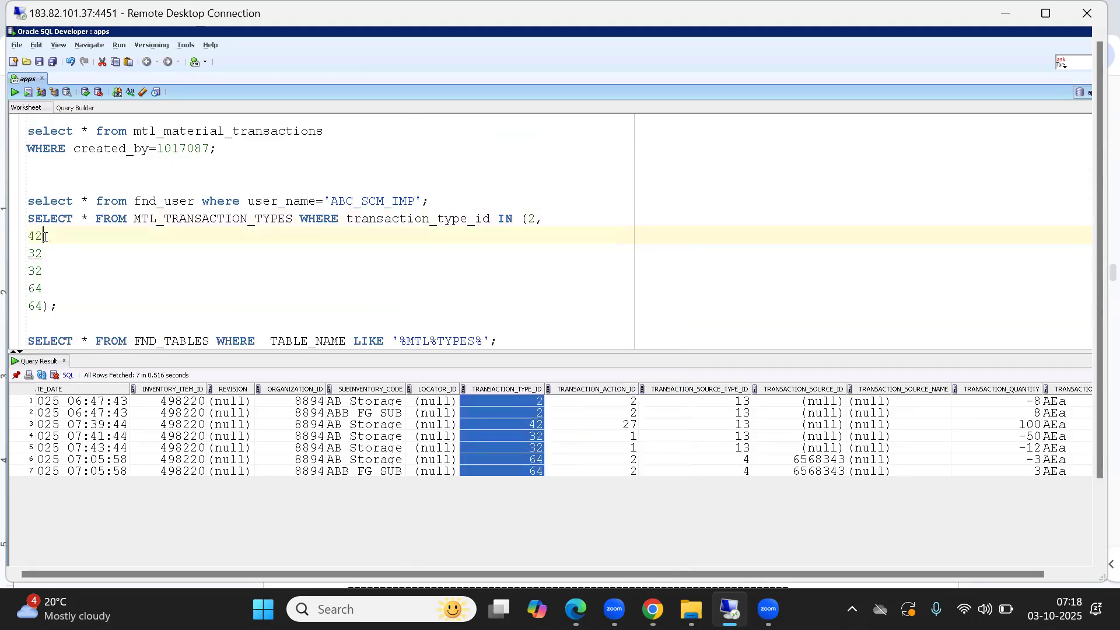
Separate the remaining IN list values 42, 32, 32 and 64 with commas, remove the duplicate 64, and run the query.
key("ctrl+apostrophe")
key("Down")
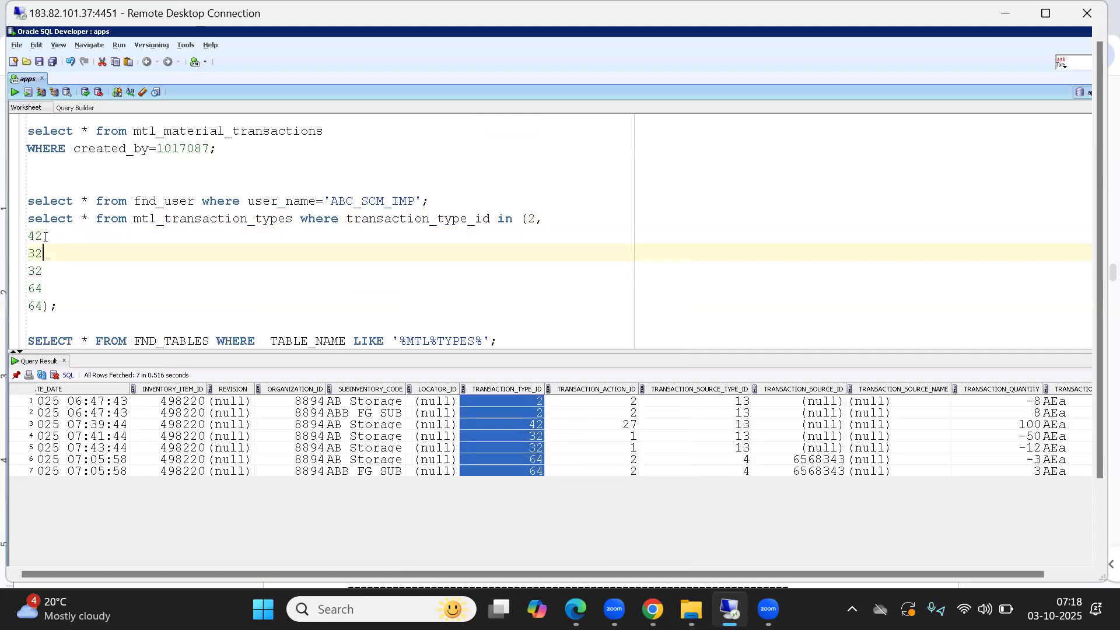
type(",")
key("Down")
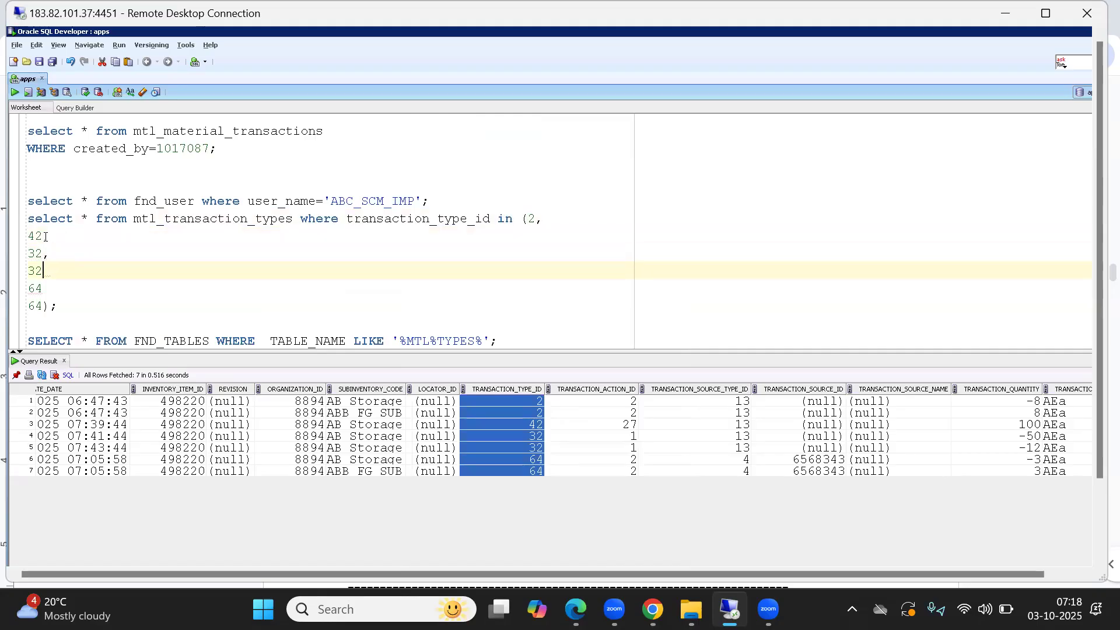
type(",")
key("Down")
key("BackSpace")
key("BackSpace")
key("BackSpace")
key("Down")
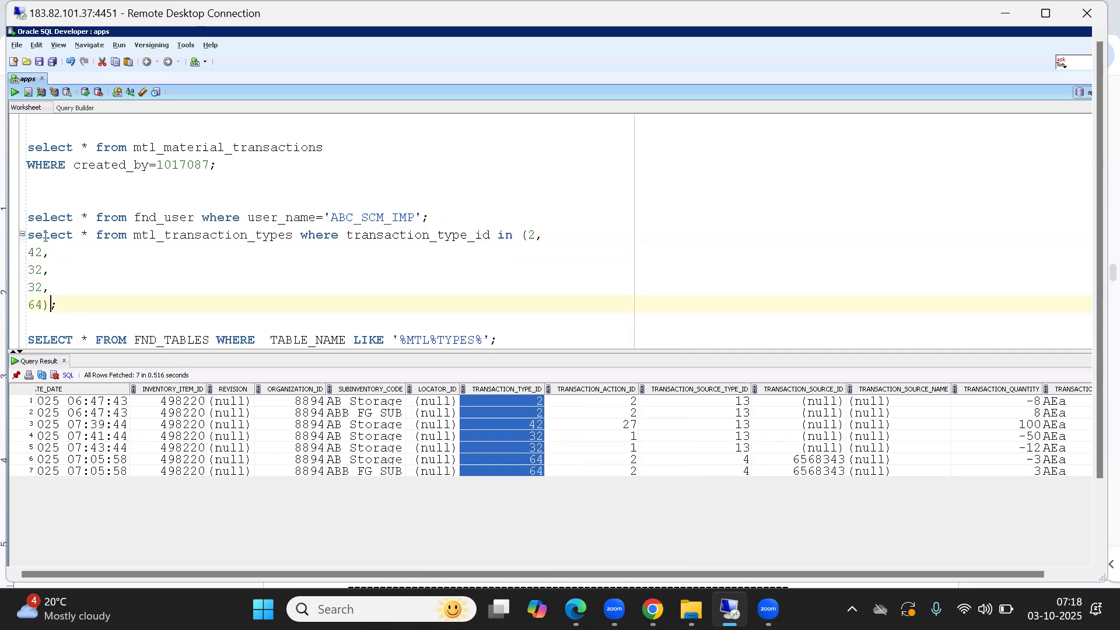
key("ctrl+Return")
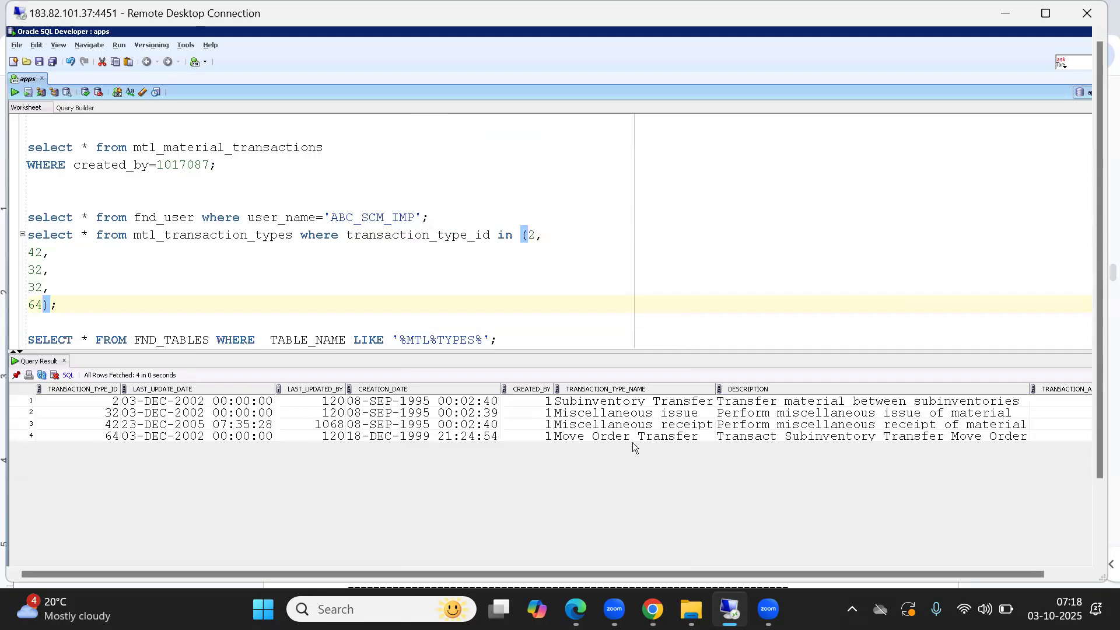
Examine the TRANSACTION_TYPE_NAME of each returned transaction type and select the whole set of names.
left_click(643, 427)
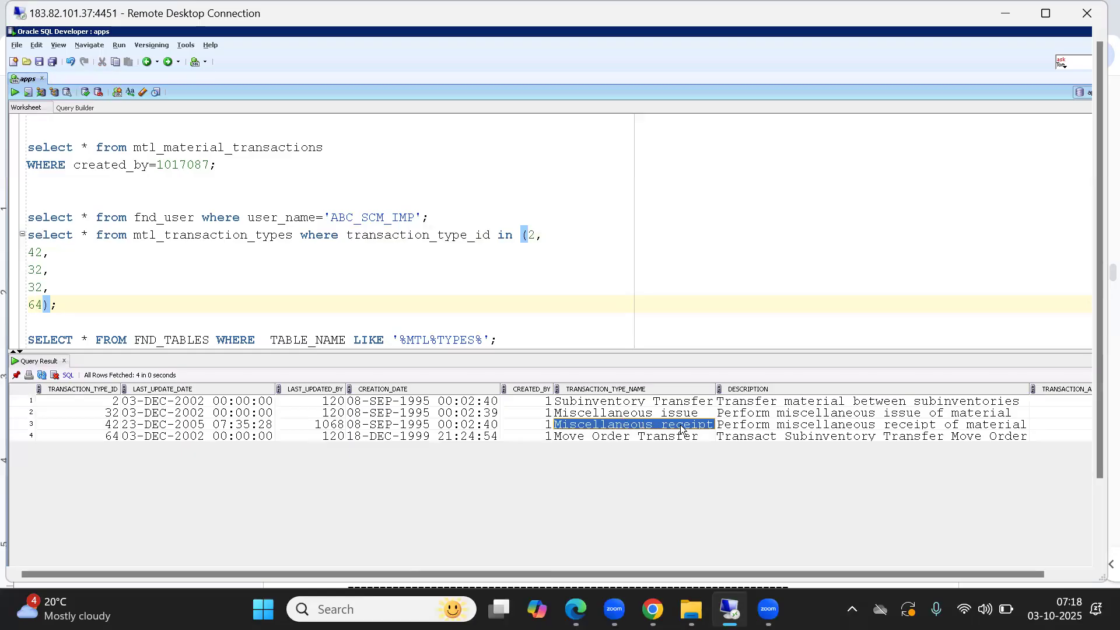
left_click(666, 412)
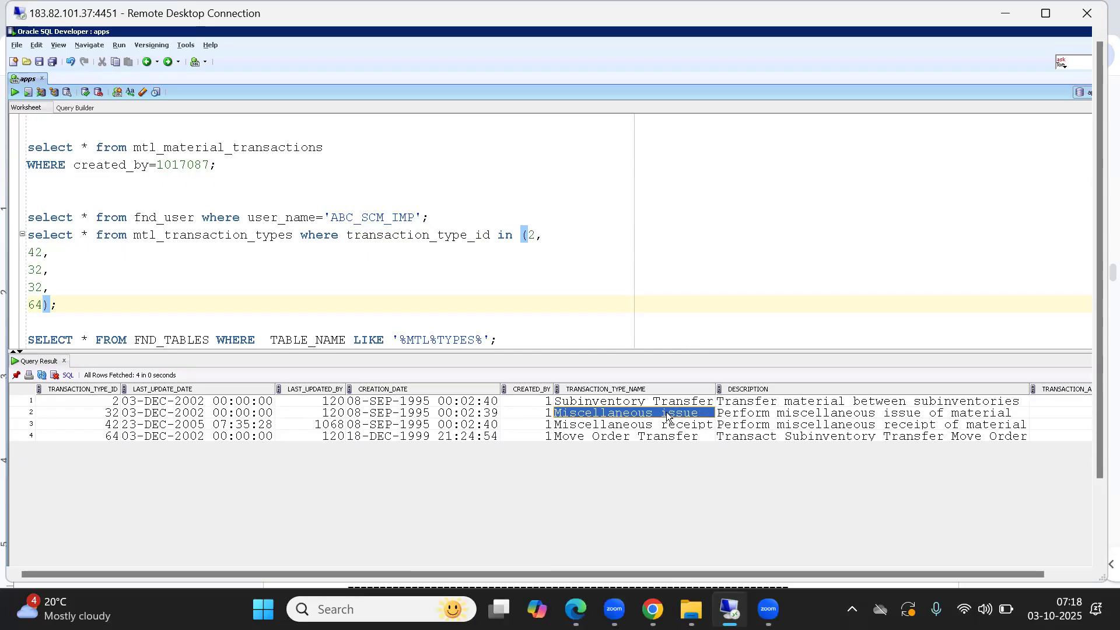
left_click(596, 434)
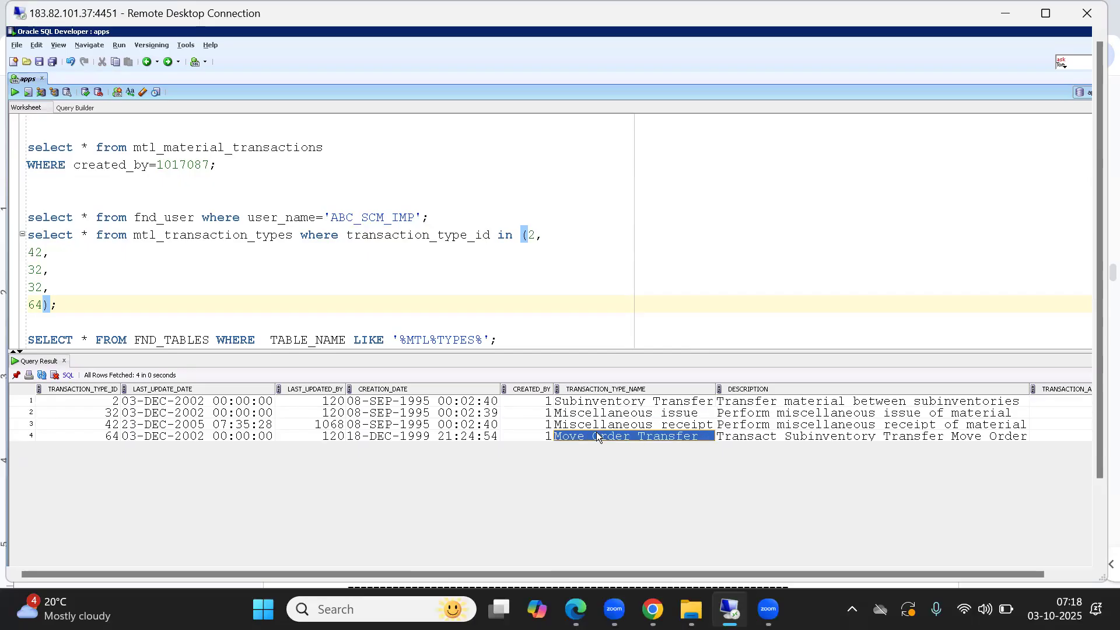
left_click(576, 402)
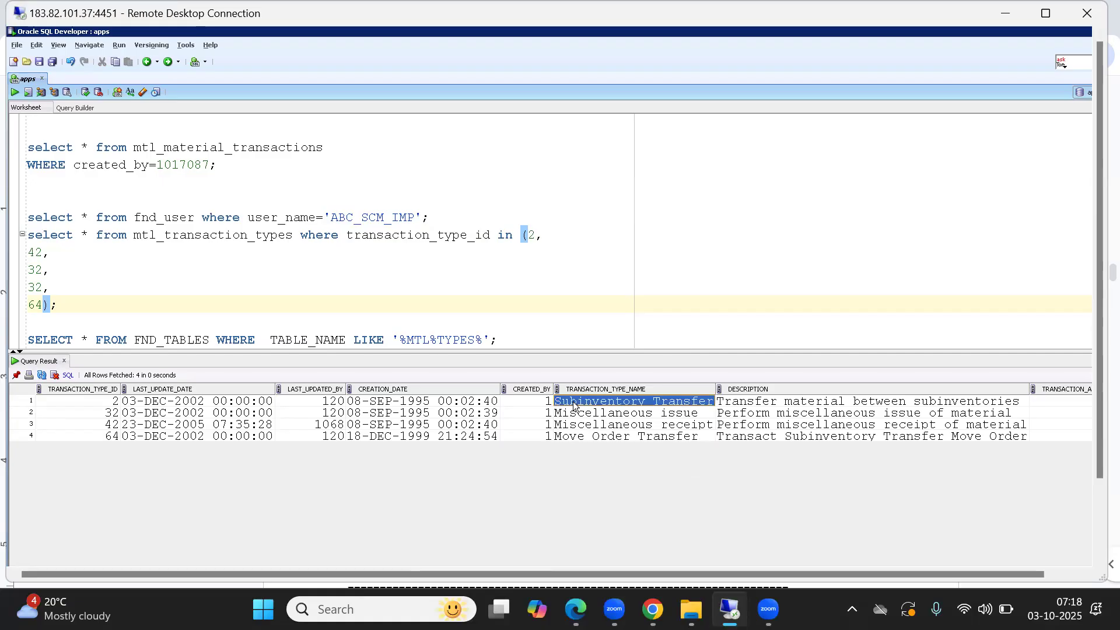
key("shift+Down")
key("shift+Down")
key("shift+Down")
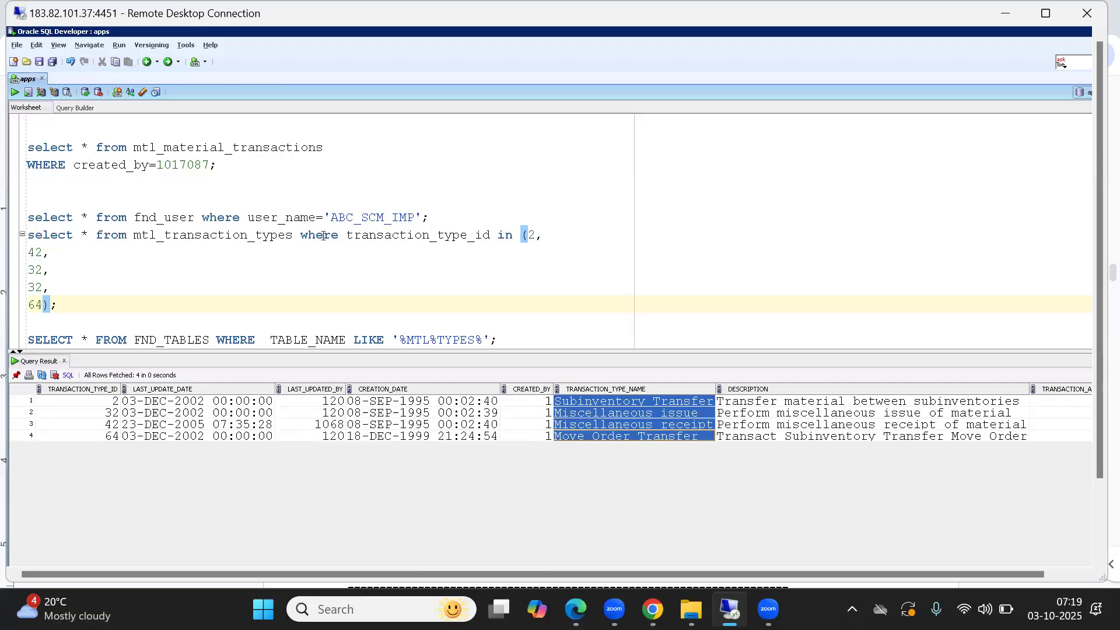
left_click(279, 234)
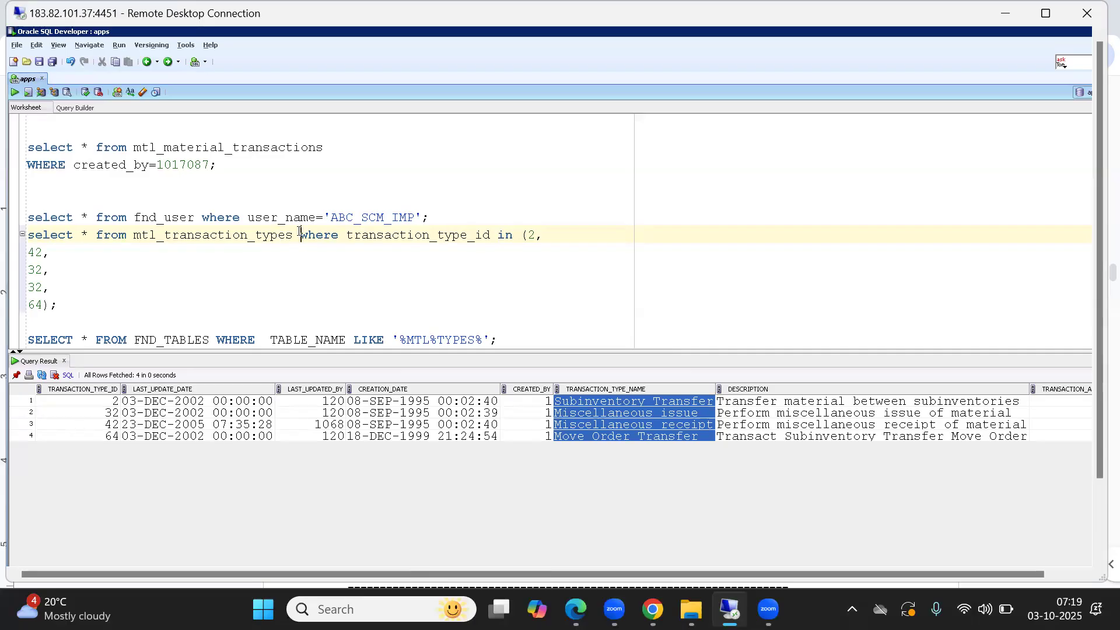
key("ctrl+Home")
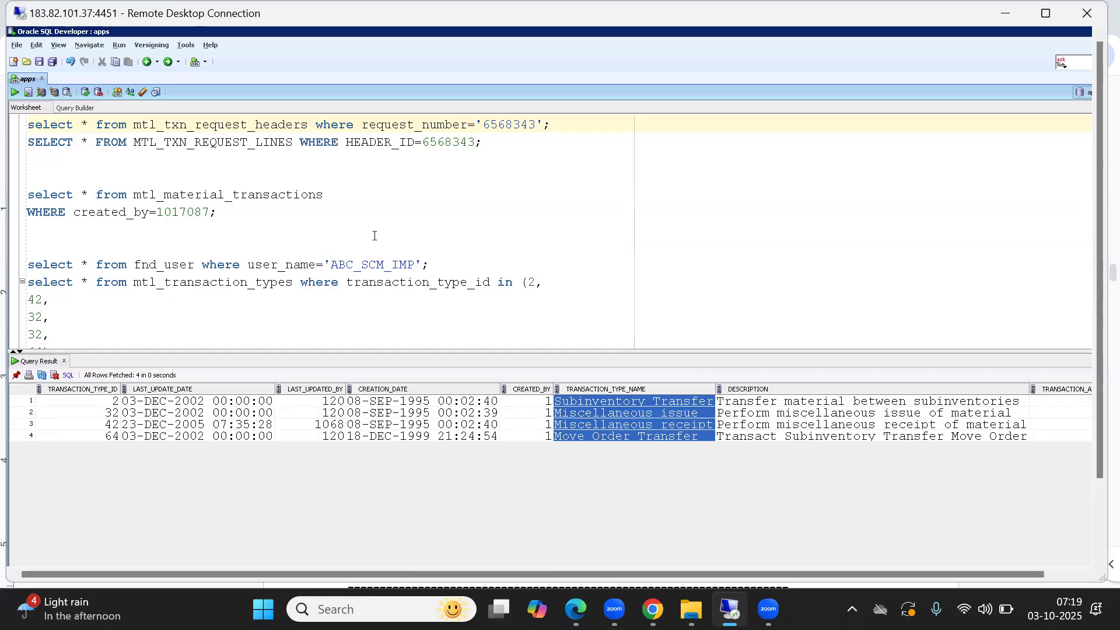
left_click(354, 278)
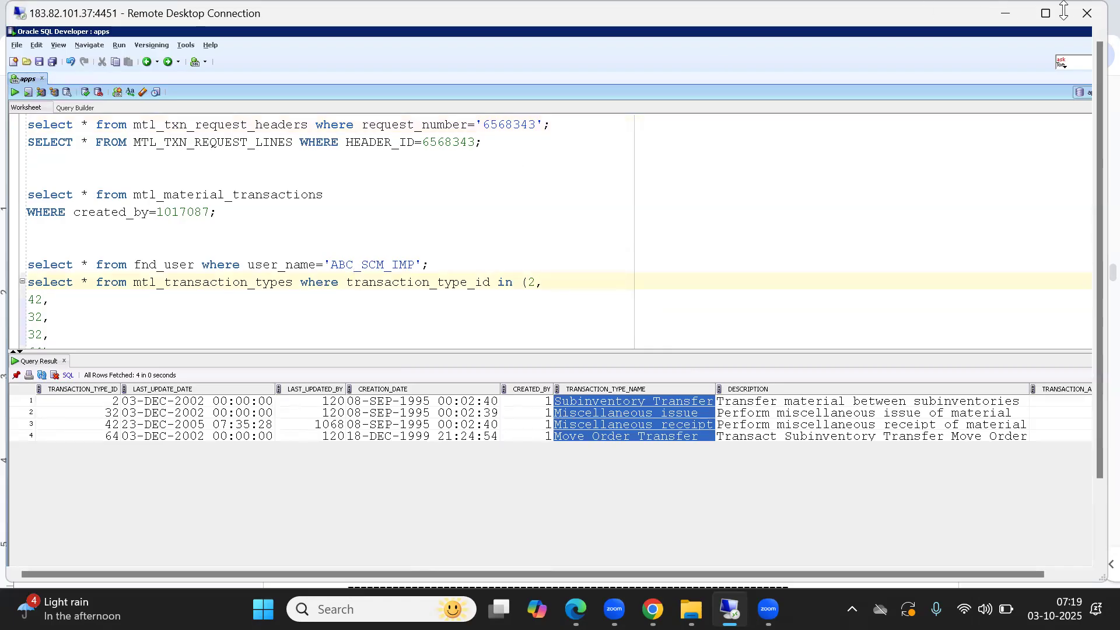
mouse_move(1058, 16)
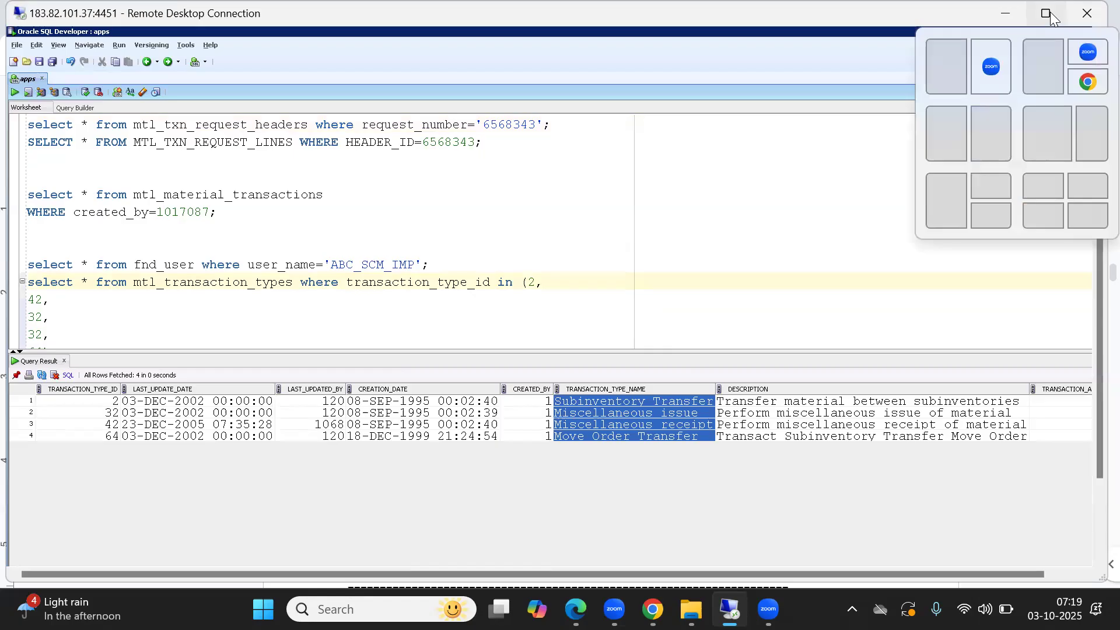
left_click(614, 161)
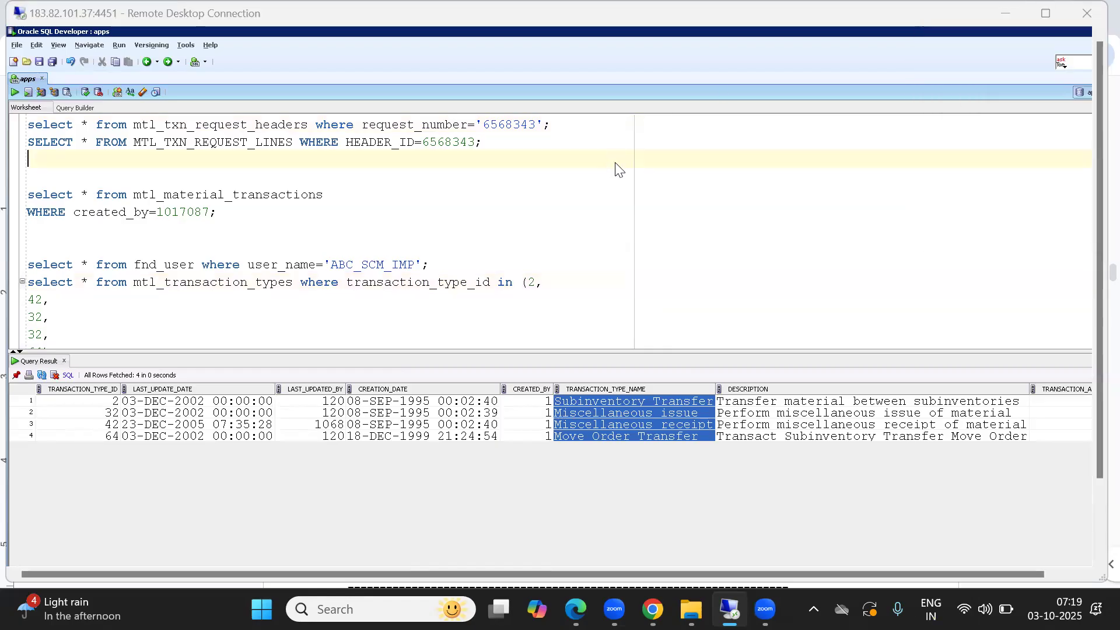
key("alt+Tab")
key("alt+Tab")
key("alt+Tab")
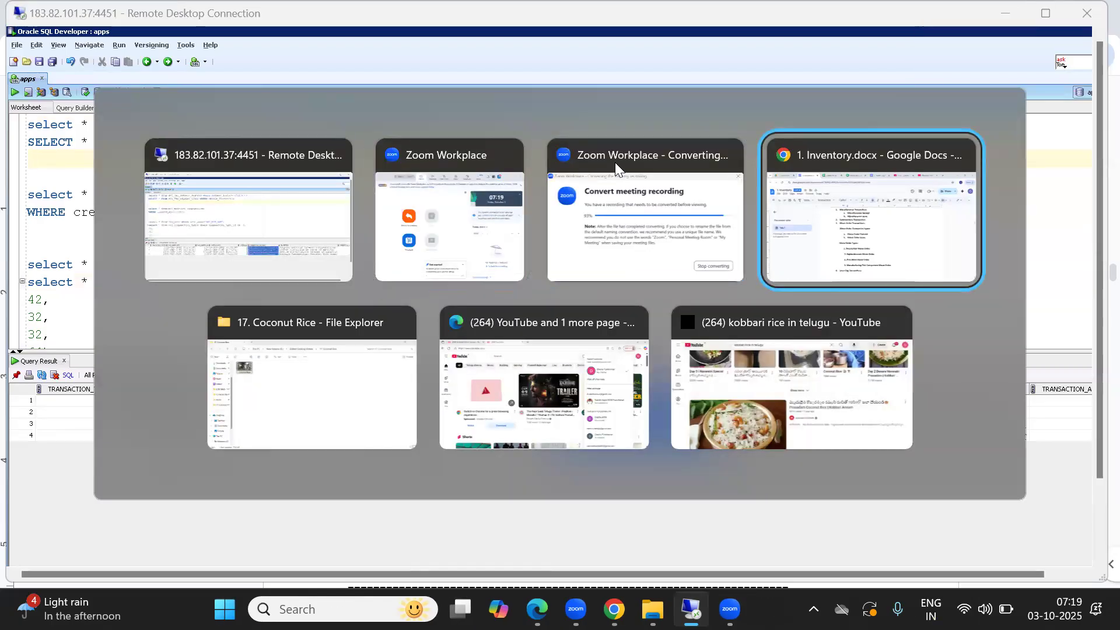
key("alt+shift+Tab")
key("alt+shift+Tab")
key("alt+shift+Tab")
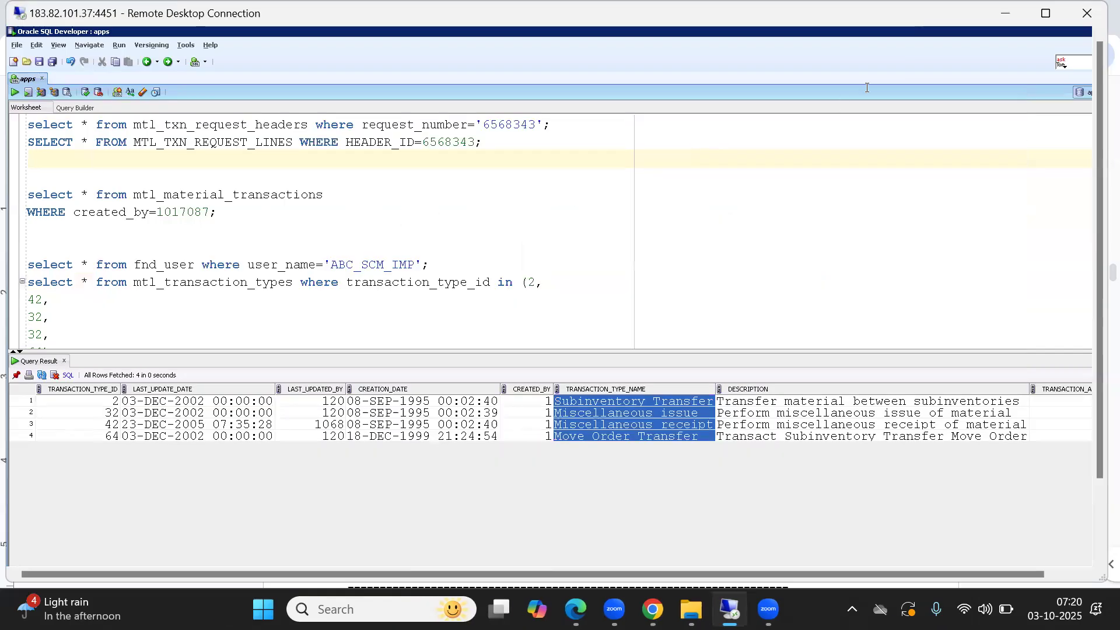
Maximize the remote session, switch to Oracle Applications and close the displayed move order form.
left_click(1048, 14)
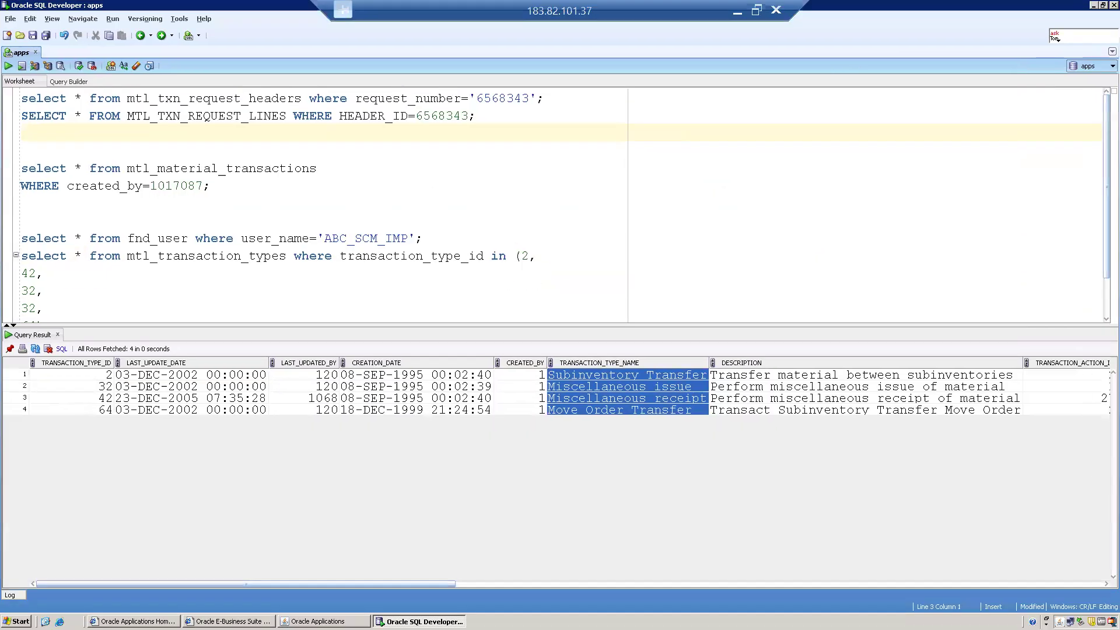
left_click(324, 621)
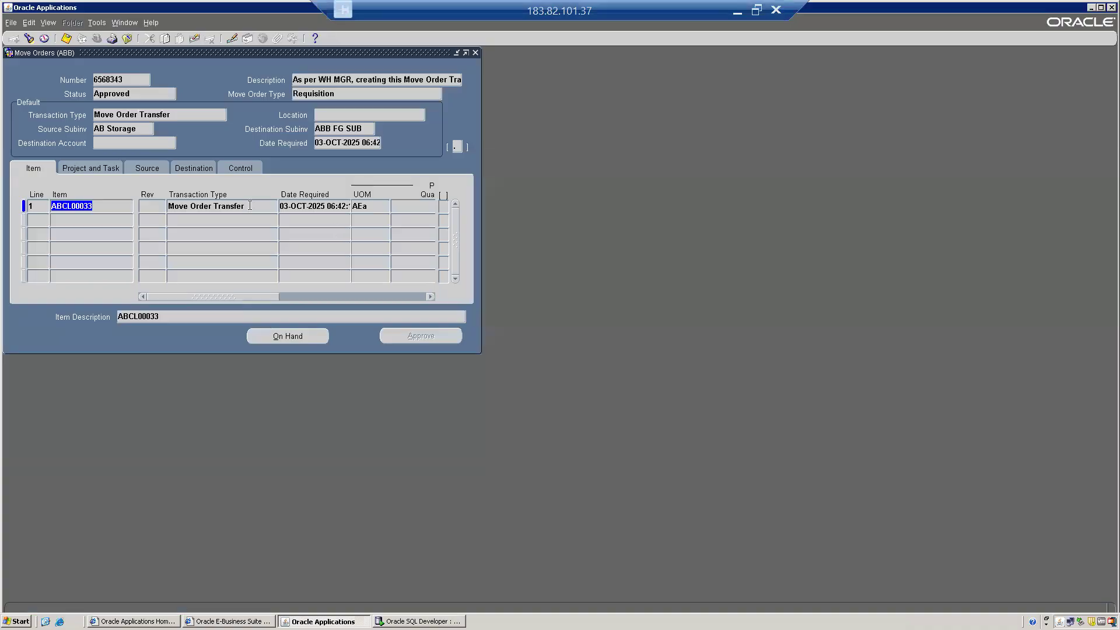
key("alt+f")
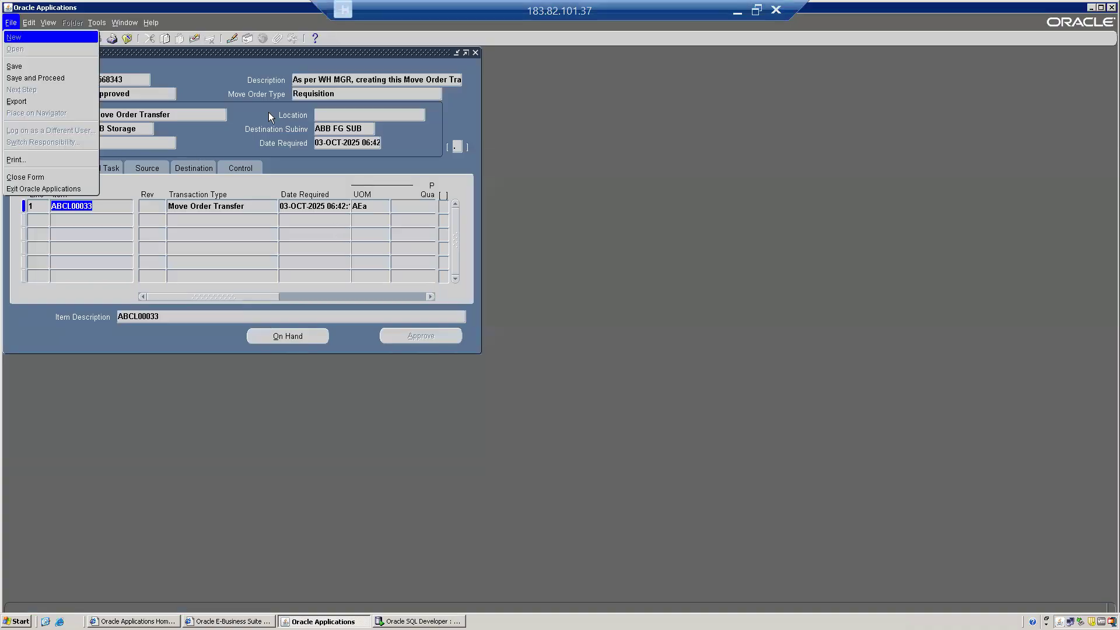
key("c")
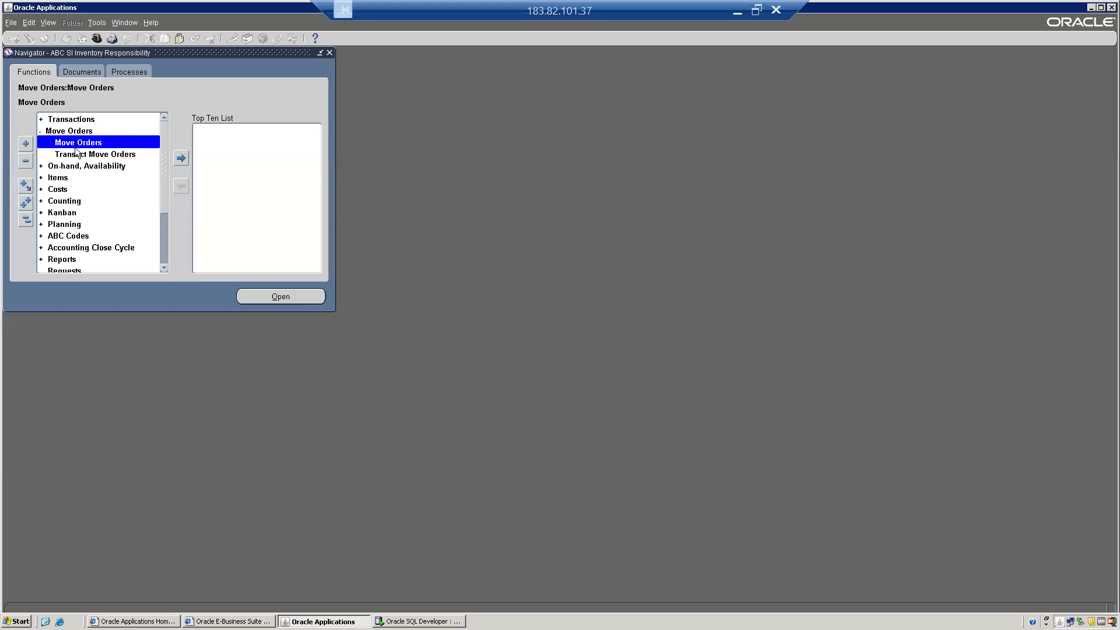
Open a blank Move Orders form, move it beside the Navigator list and enter the new move order number.
key("Return")
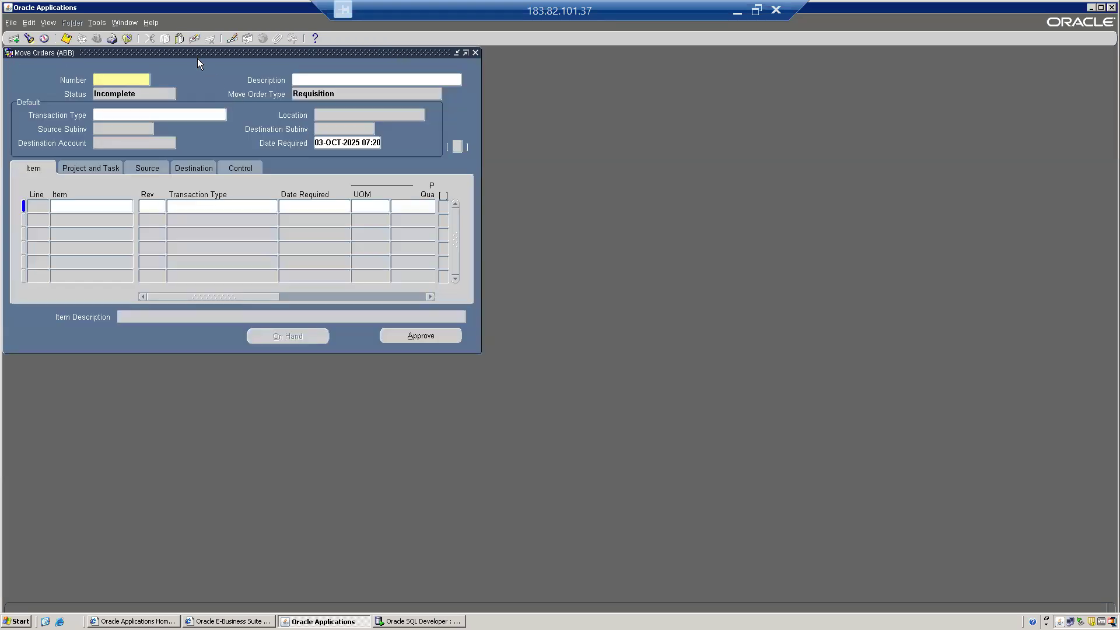
left_click_drag(192, 51, 366, 92)
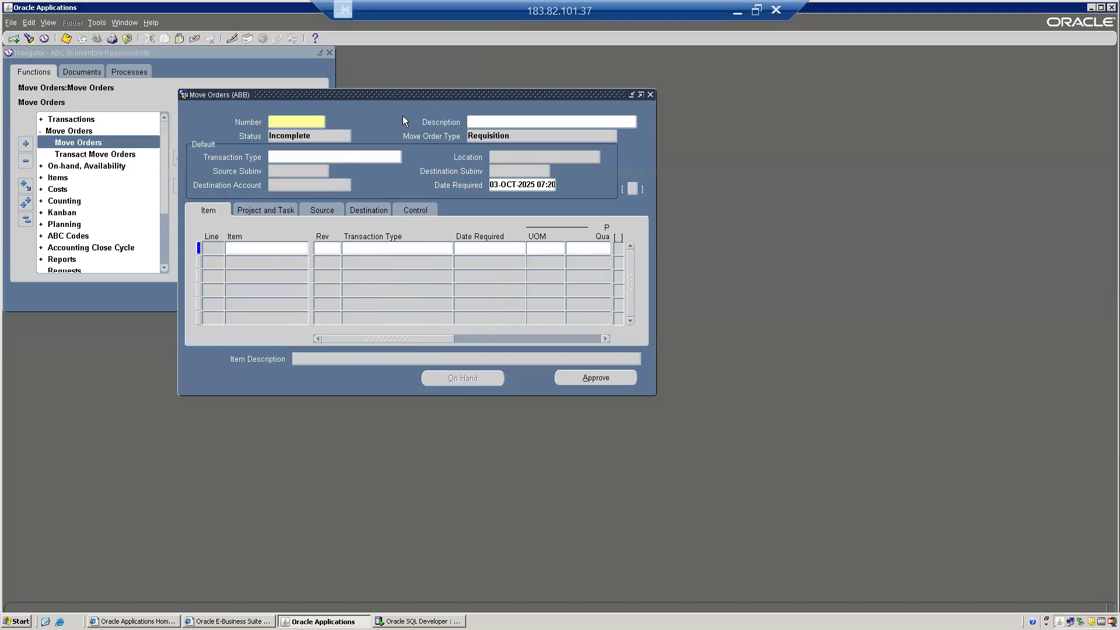
type("ABB0001")
key("Tab")
Enter the move order description "As per meeting with WH MGR's, Creating the Move Morder Issue".
type("M")
type("ove")
type(" Morde")
type("r Issue")
type("As per ")
type("meeting ")
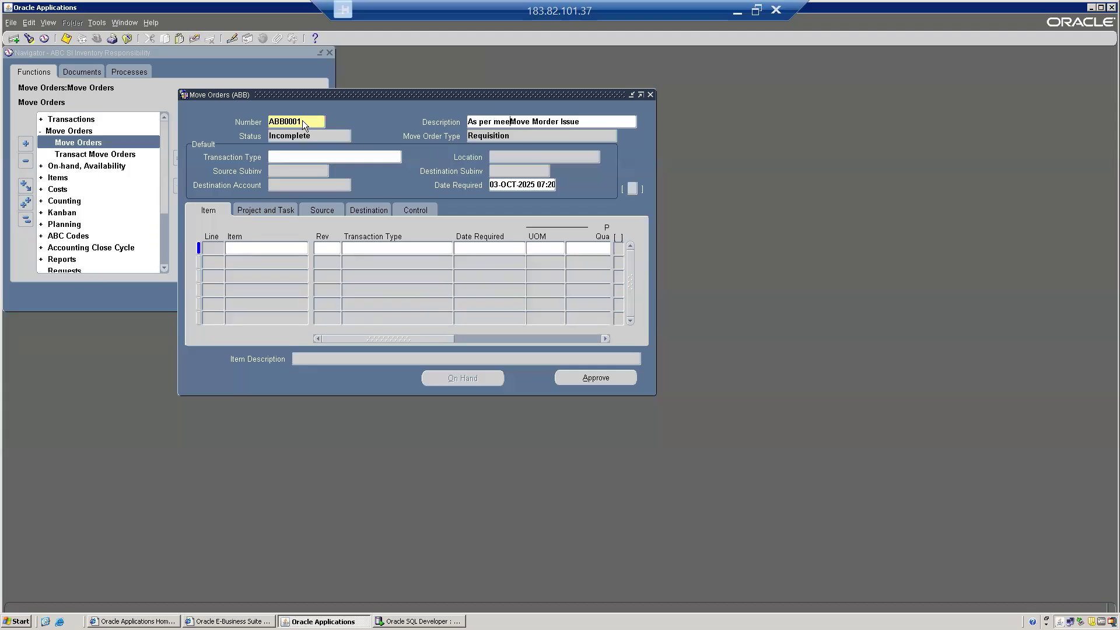
type("with WH MGR's, Creating the")
Set the default transaction type of the move order to Move Order Issue.
left_click(302, 154)
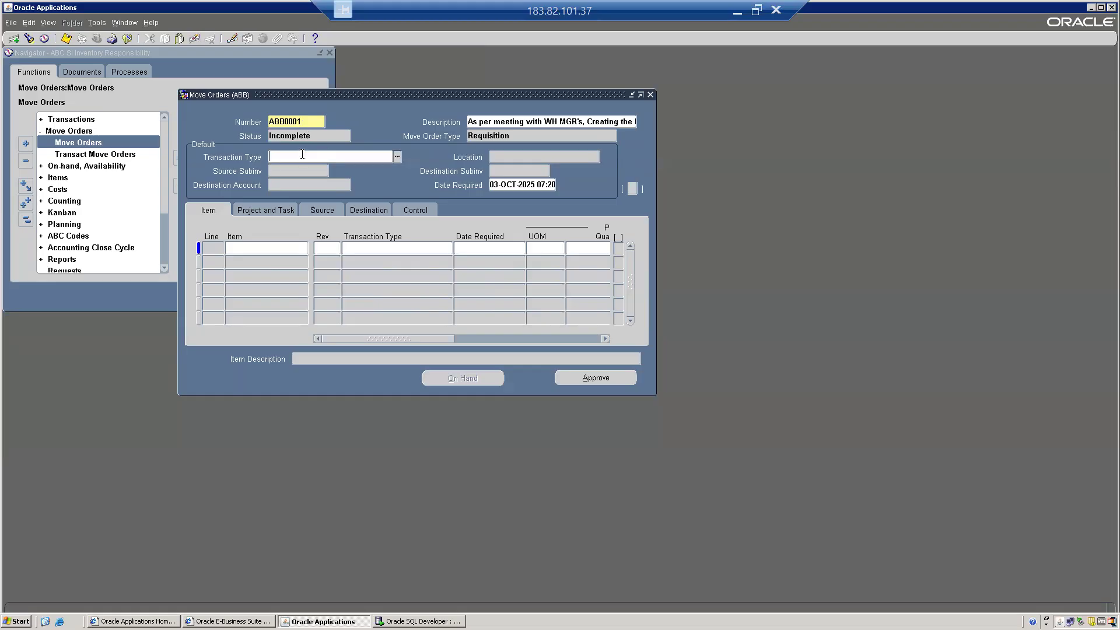
key("ctrl+l")
type("move Order %")
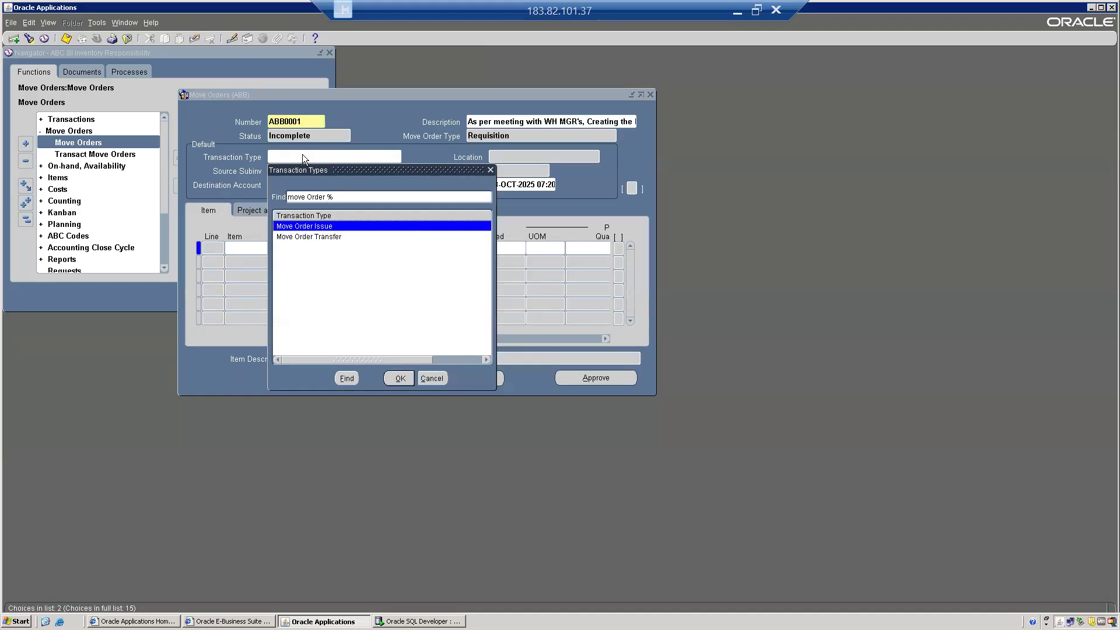
key("Return")
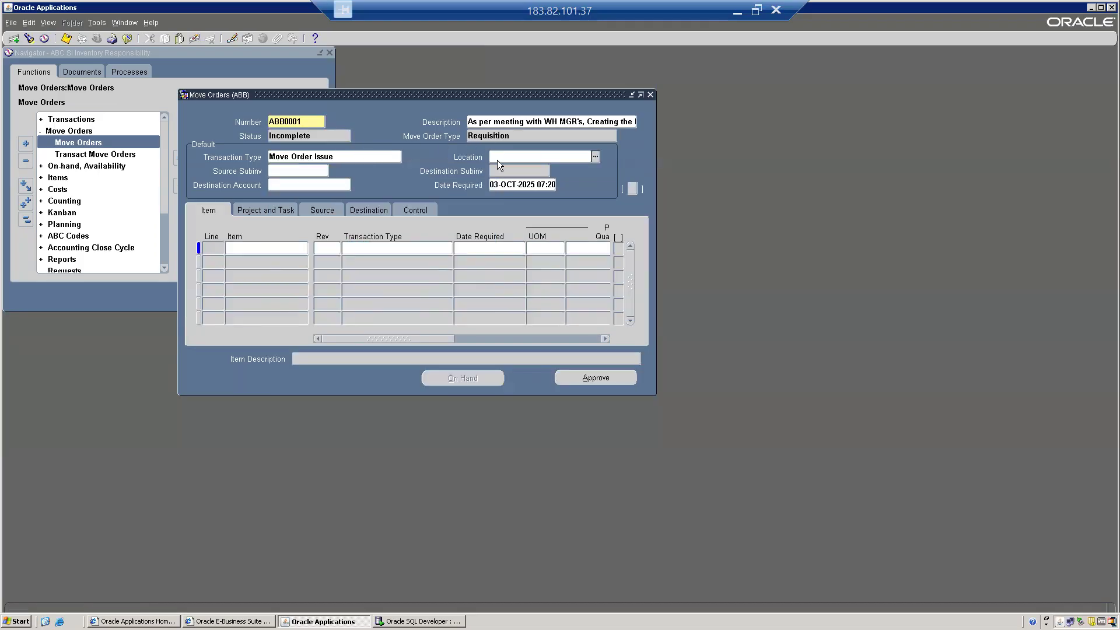
Search the ship-to locations for ab% and set the move order's location to ABC BANGALORE INV LOC.
double_click(514, 160)
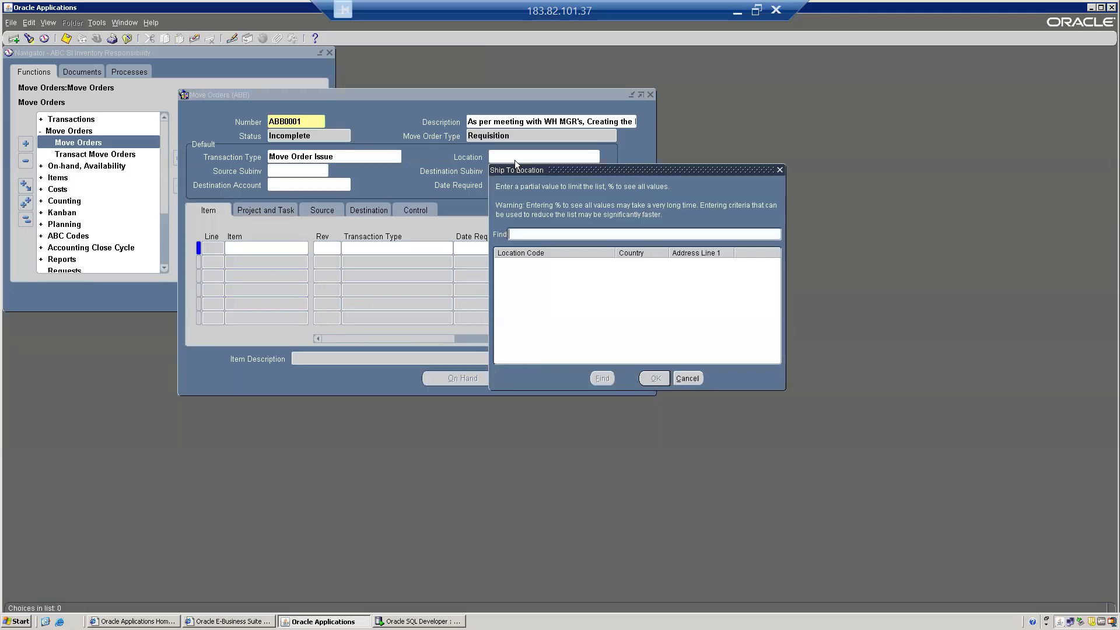
type("a%")
key("Return")
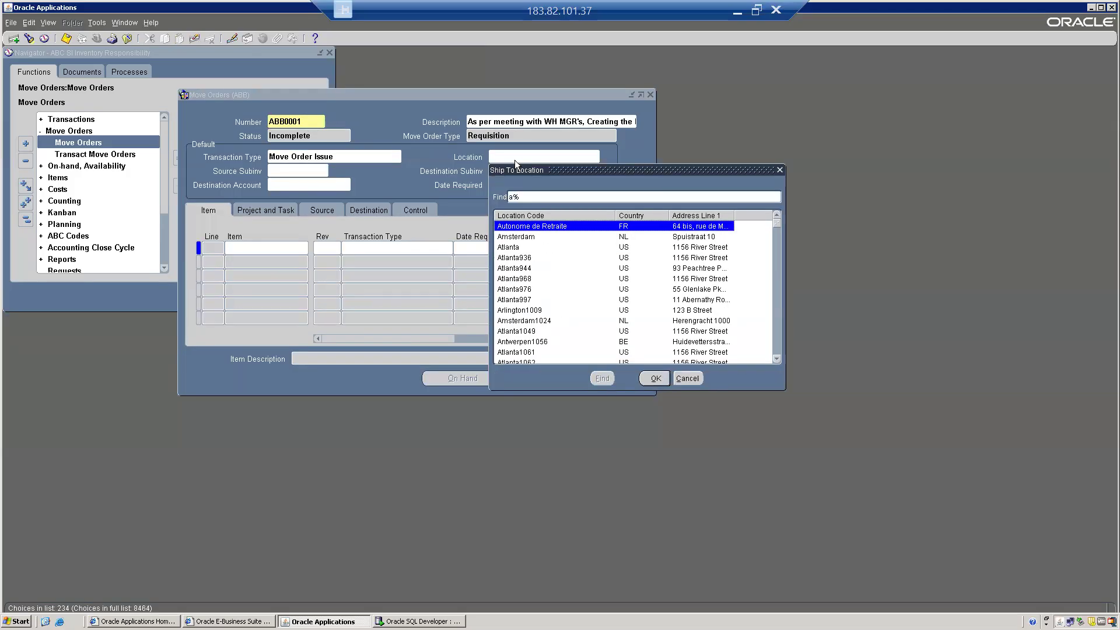
type("b")
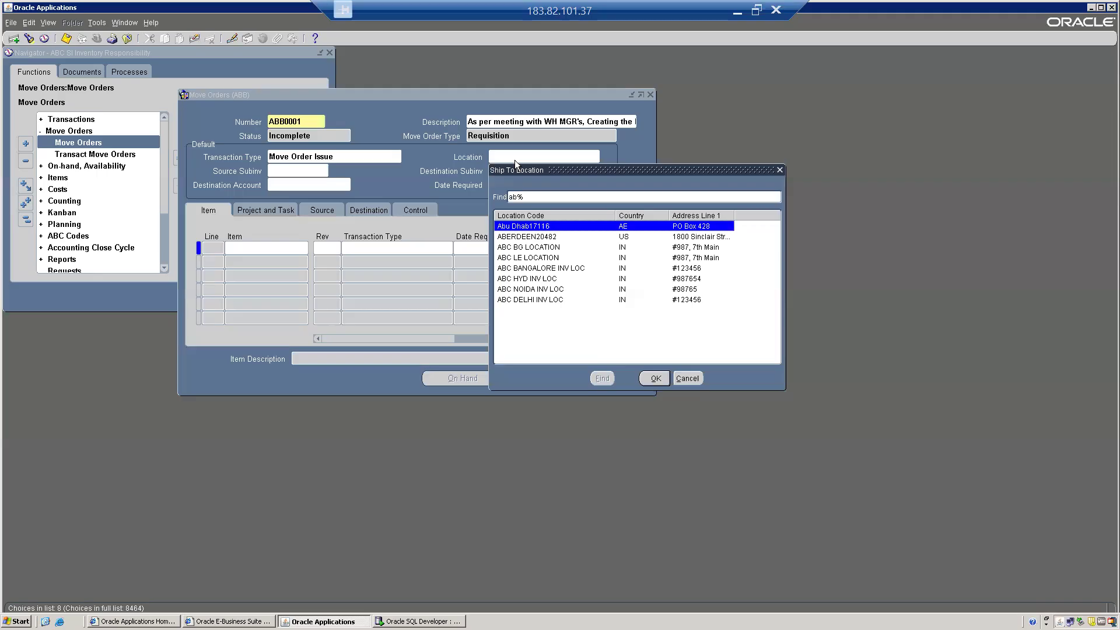
key("Down")
key("Down")
key("Down")
key("Down")
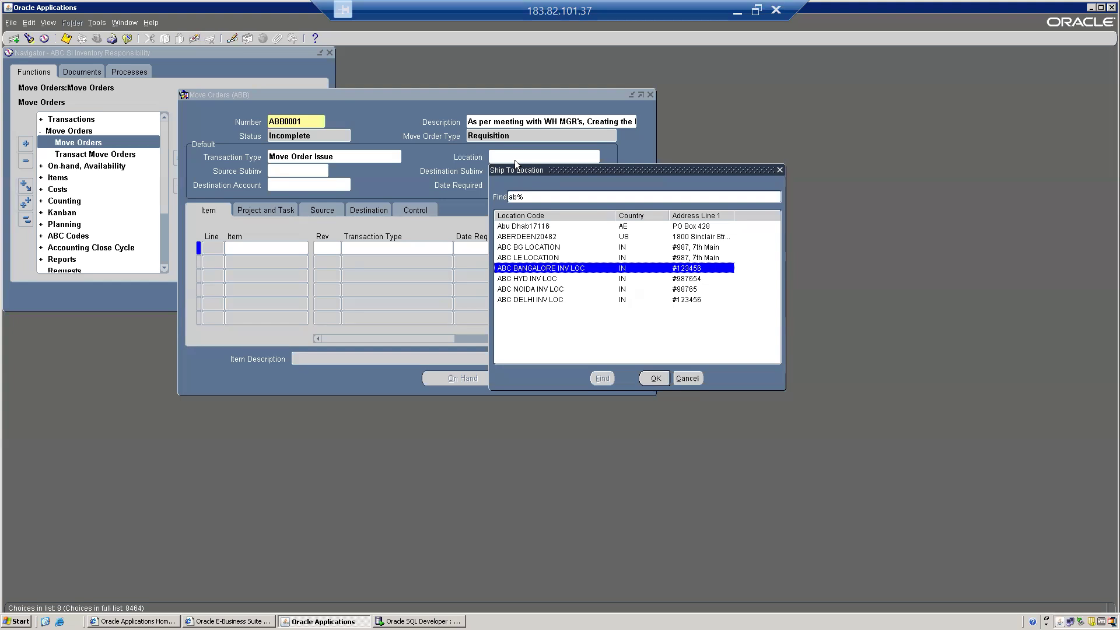
key("Return")
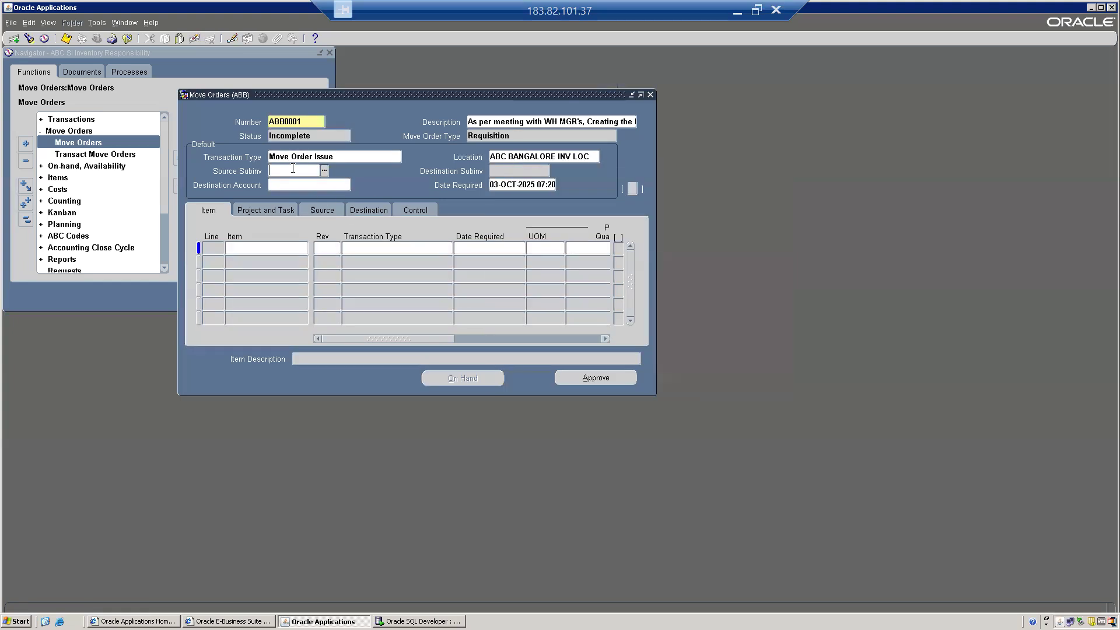
Set the source subinventory of the move order to AB Storage.
left_click(494, 170)
left_click(285, 170)
type("AB")
key("Tab")
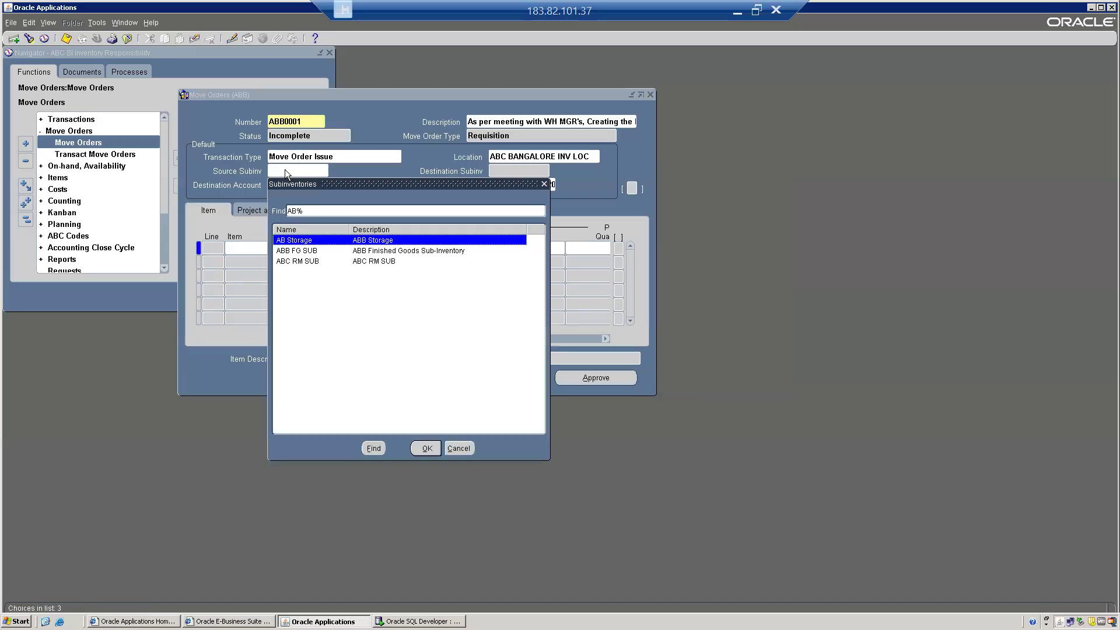
key("Return")
Open the destination account segments and choose company ABC India Pvt Ltd and department Warehouse Dept.
left_click(292, 187)
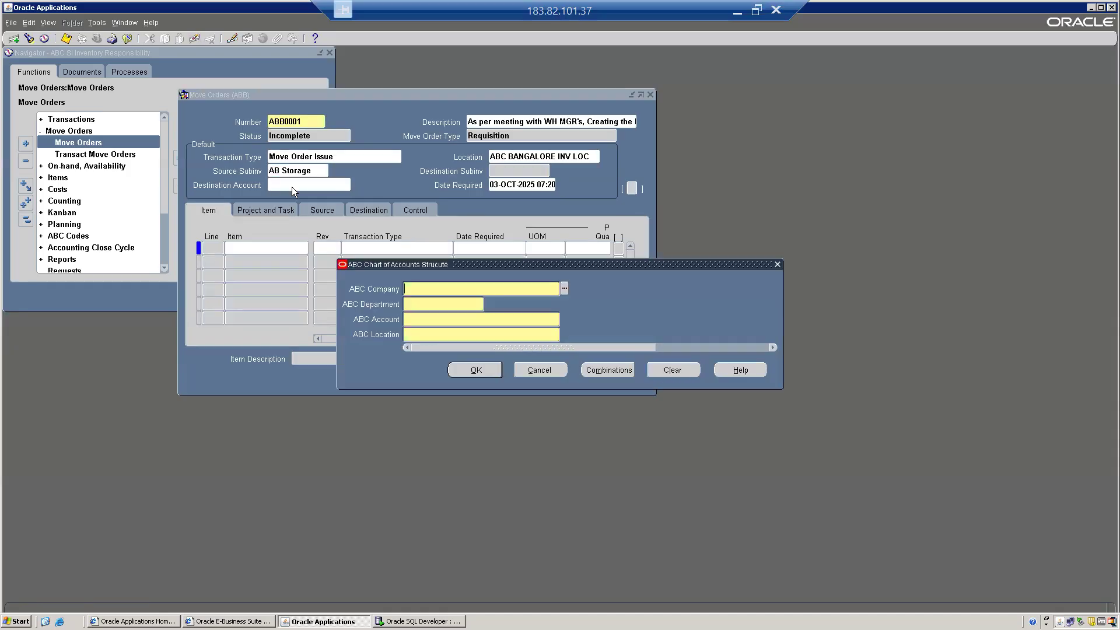
key("ctrl+l")
key("Return")
key("ctrl+l")
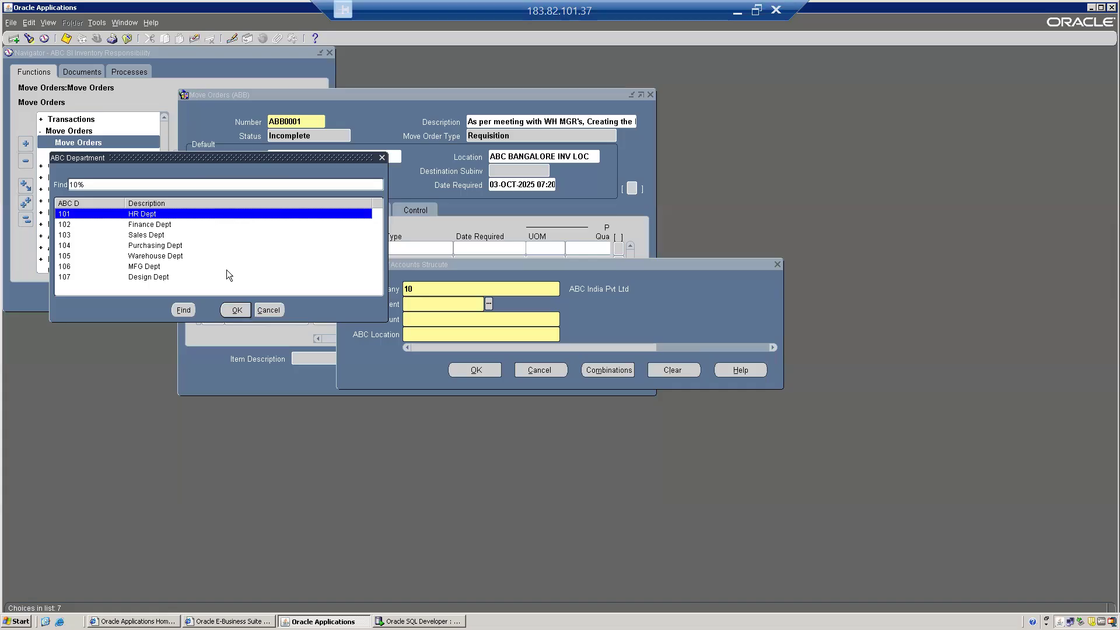
double_click(142, 257)
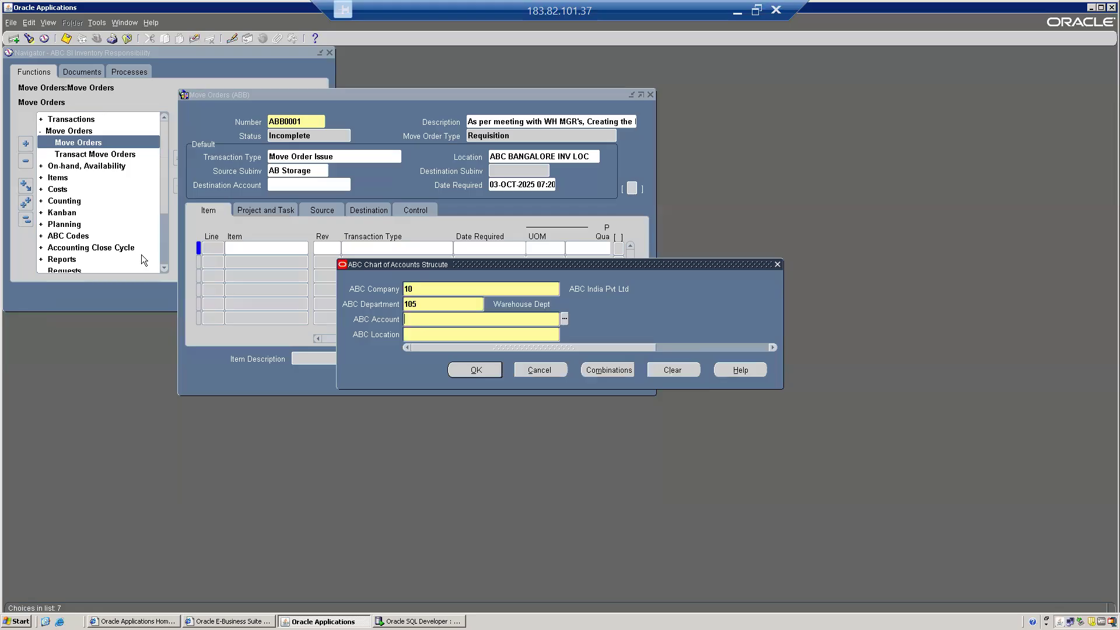
Choose MISC Account and location ABC Bangalore as the remaining destination account segments and accept the combination.
key("ctrl+l")
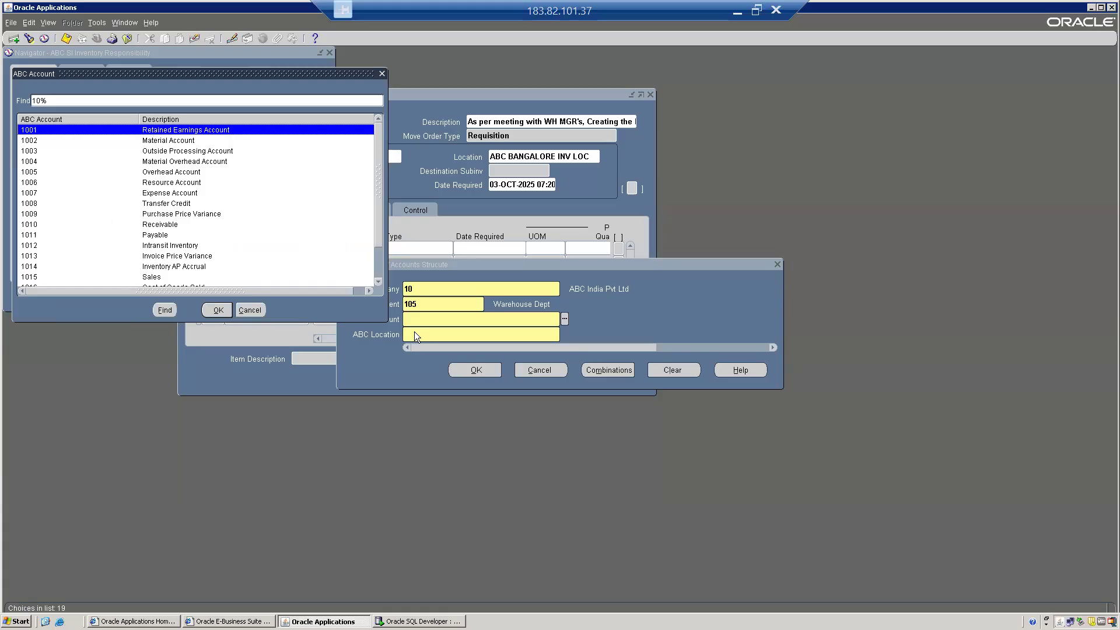
left_click(186, 268)
scroll(187, 267, "down", 2)
left_click(179, 267)
key("Down")
key("Return")
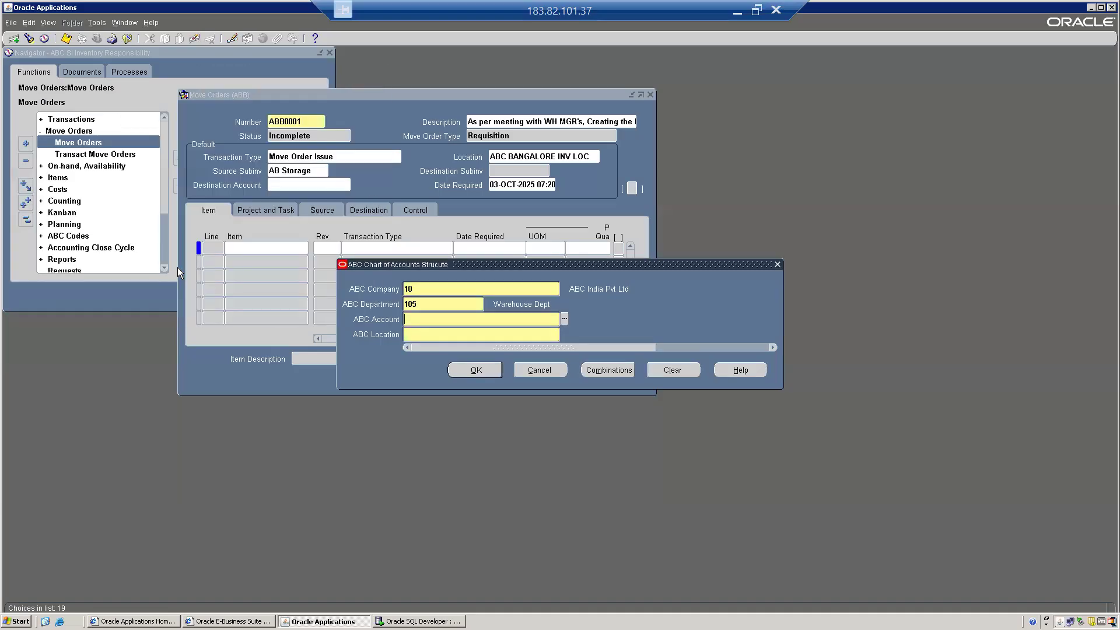
double_click(426, 333)
key("Return")
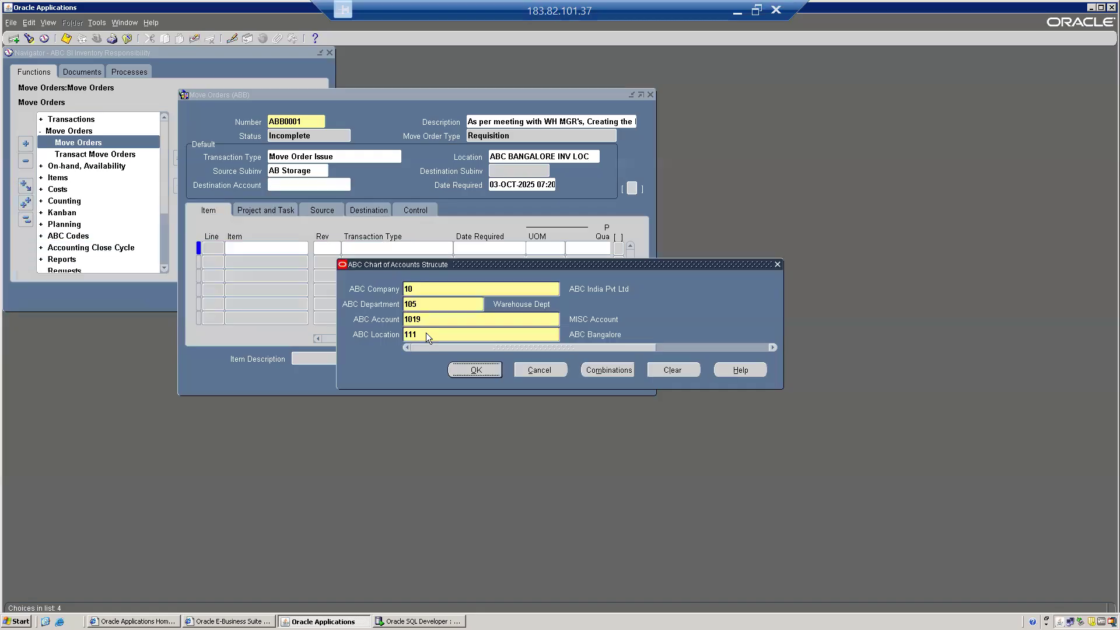
left_click(483, 370)
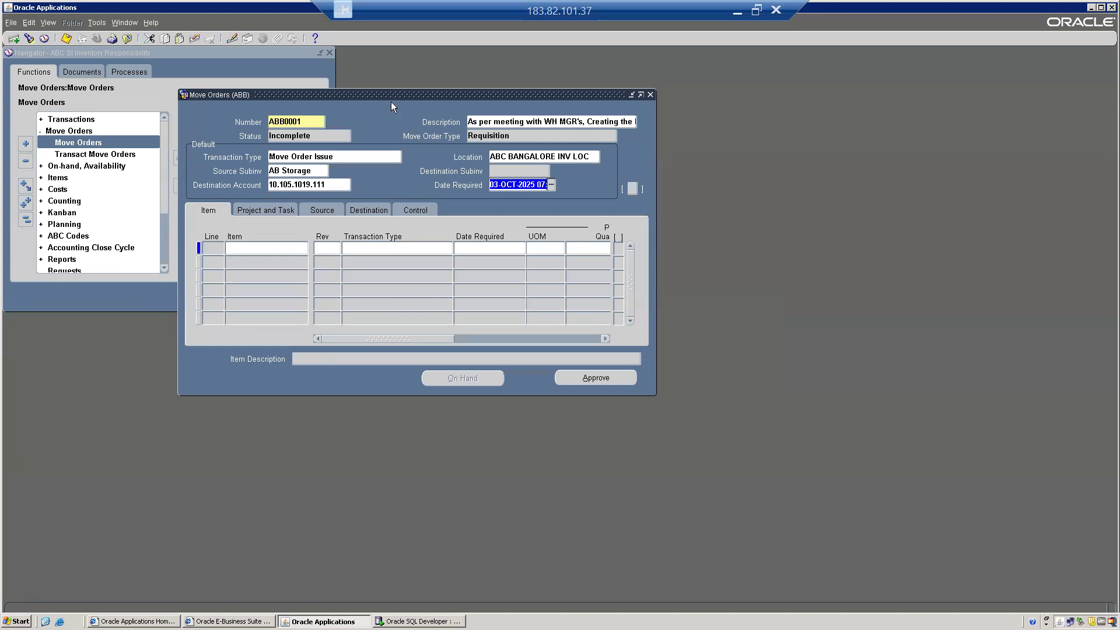
Save the move order header and move its form clear of the Navigator.
left_click_drag(382, 97, 584, 101)
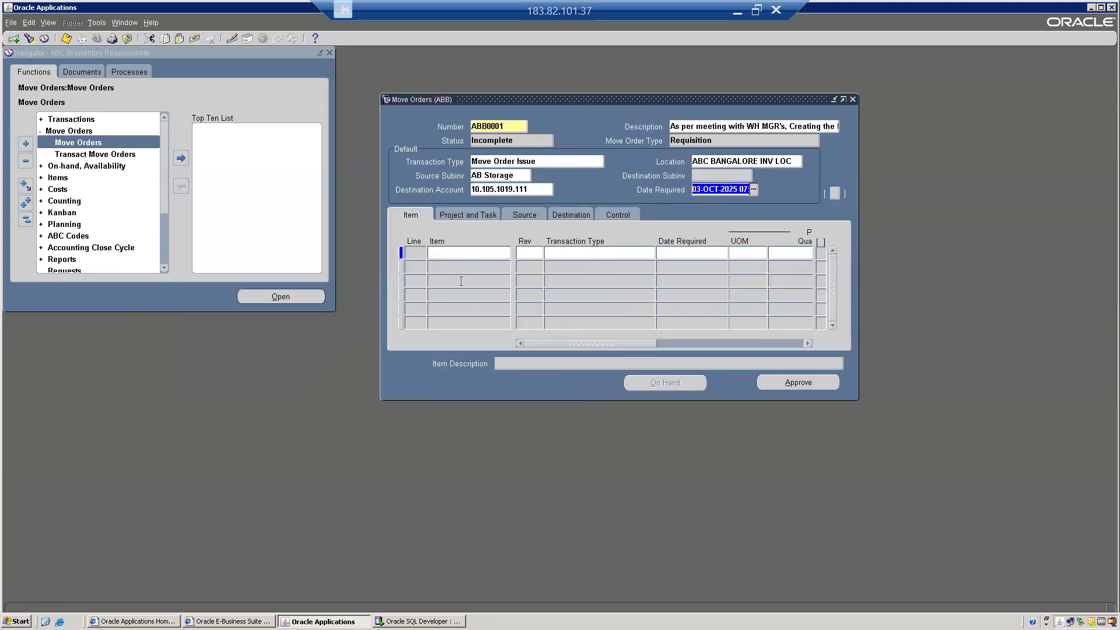
left_click(69, 39)
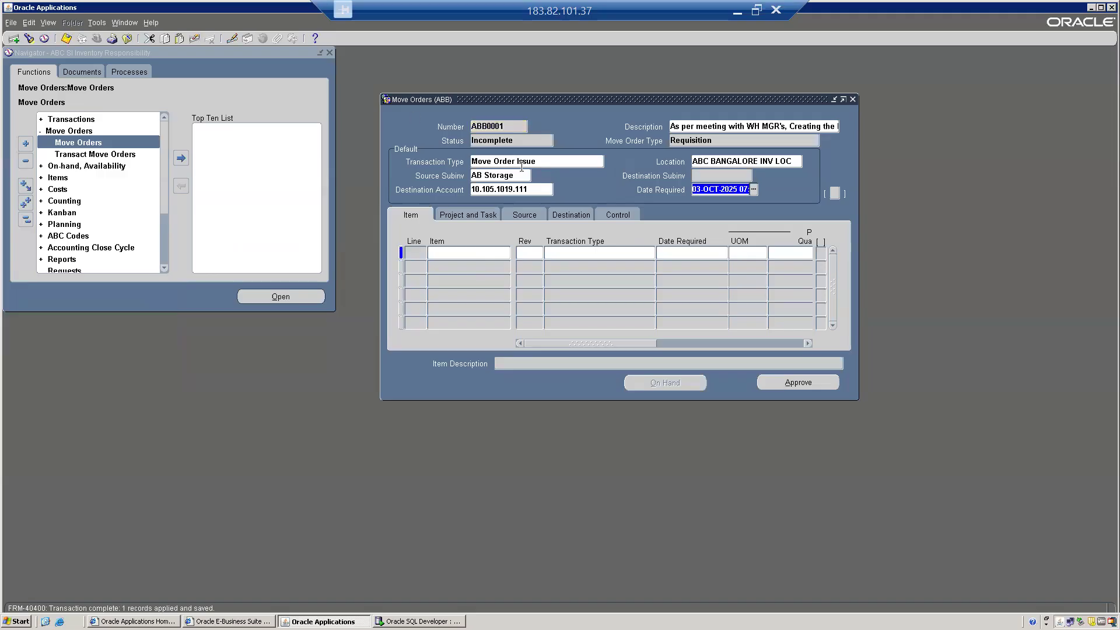
left_click_drag(587, 98, 645, 178)
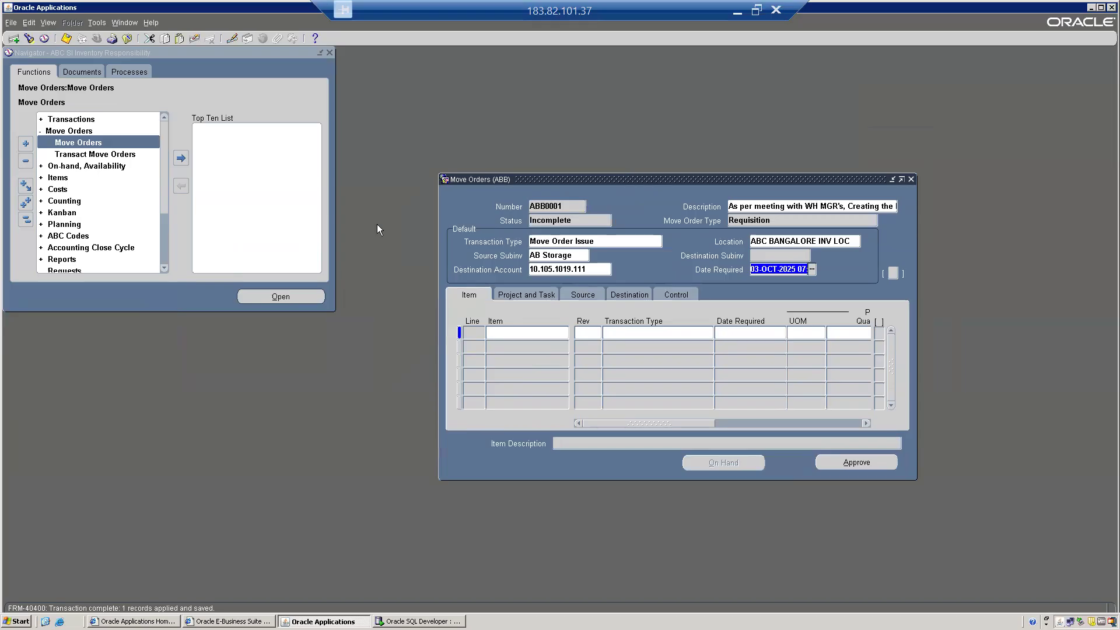
Open a new master item, enter ABCE0001 as its item code and description, and accept the blank additional item details.
left_click(173, 85)
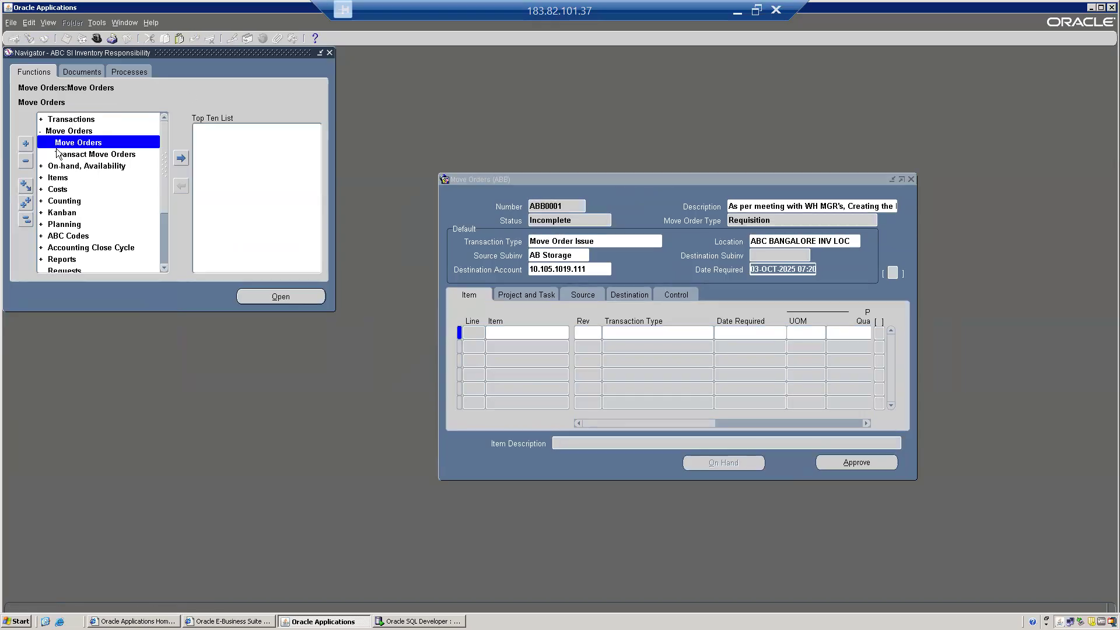
double_click(59, 177)
key("Return")
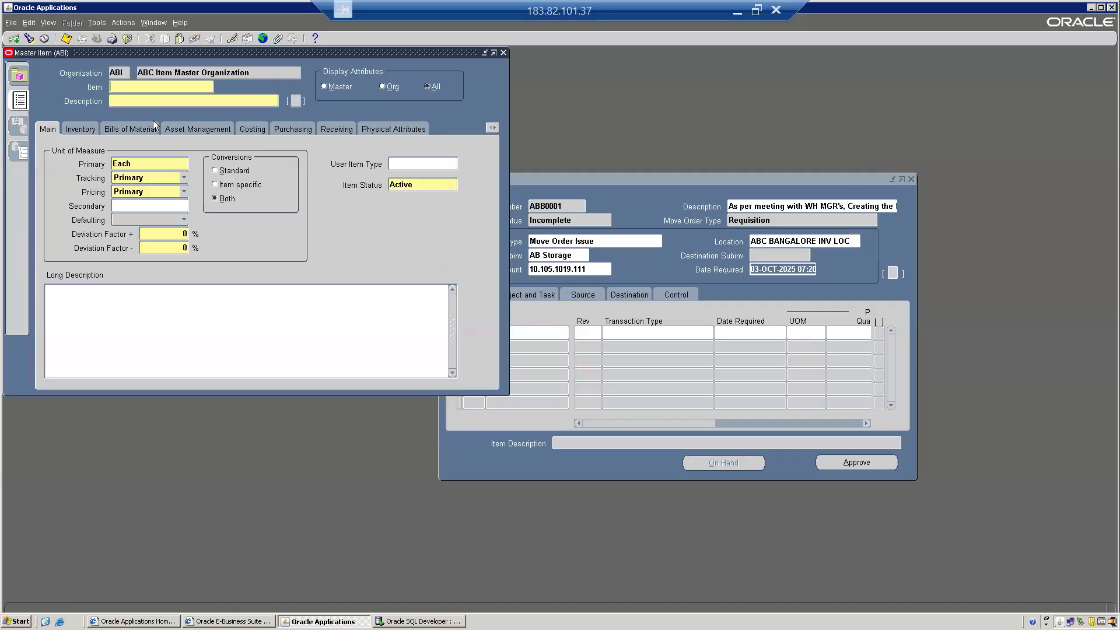
type("ABCE0")
type("001ABCE0001")
key("Tab")
left_click(634, 378)
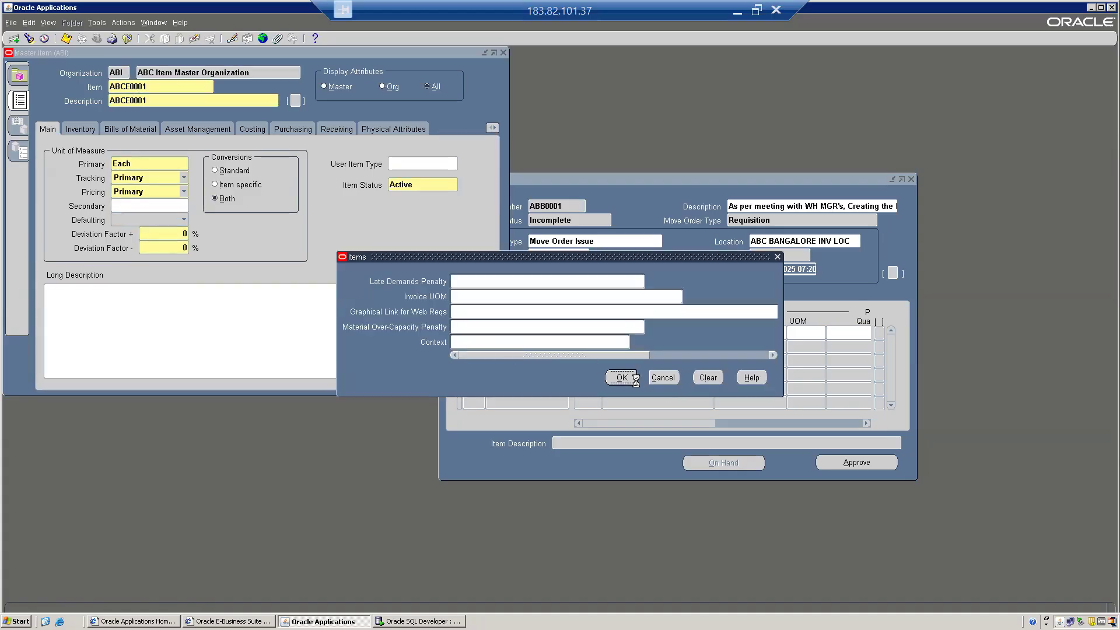
key("alt+t")
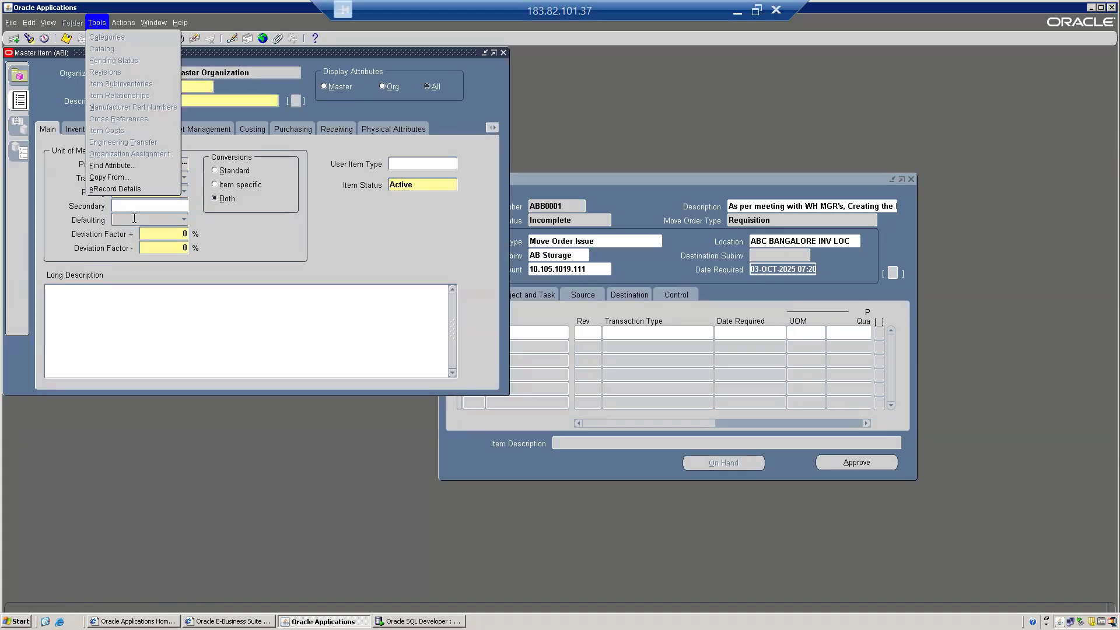
left_click(102, 165)
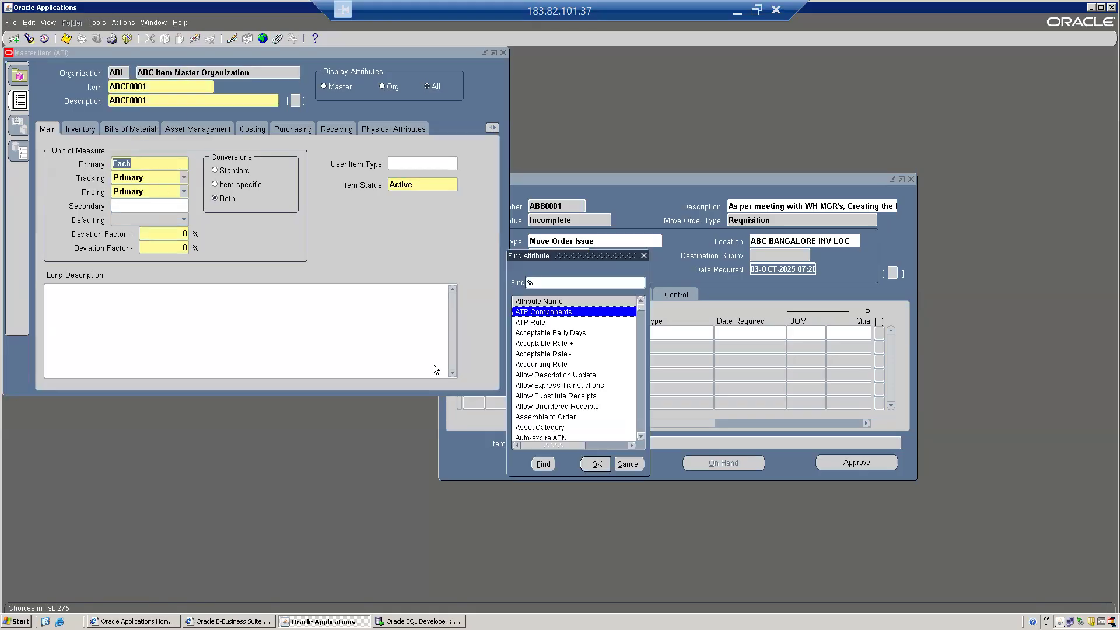
left_click(628, 464)
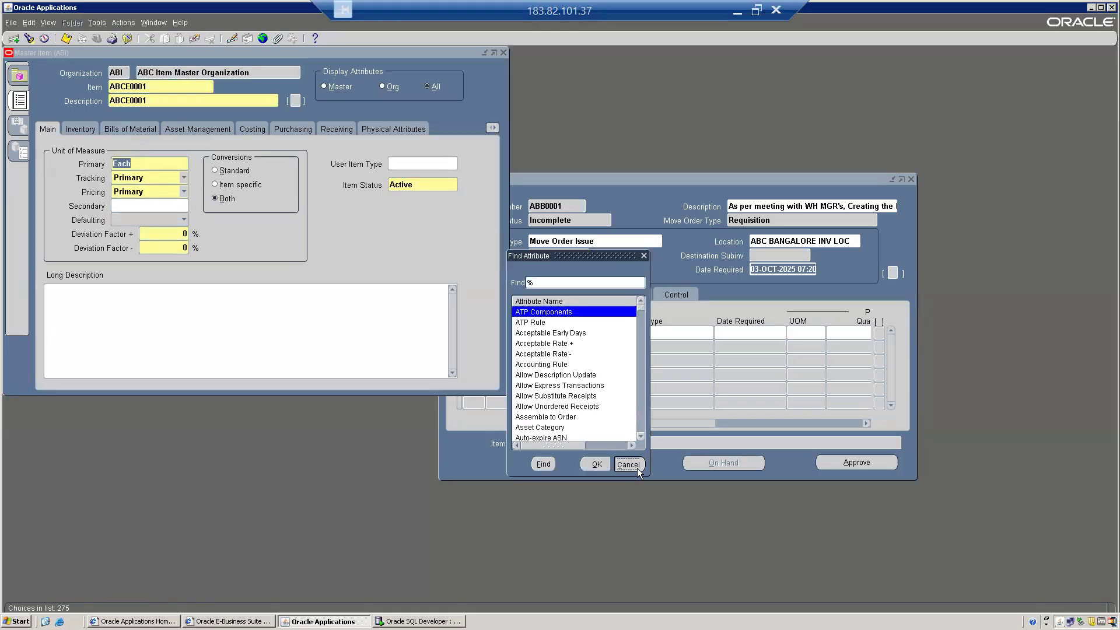
Start copying attributes to the item and look up a template with %Exp, choosing cMRO-Expendable.
left_click(124, 24)
left_click(98, 181)
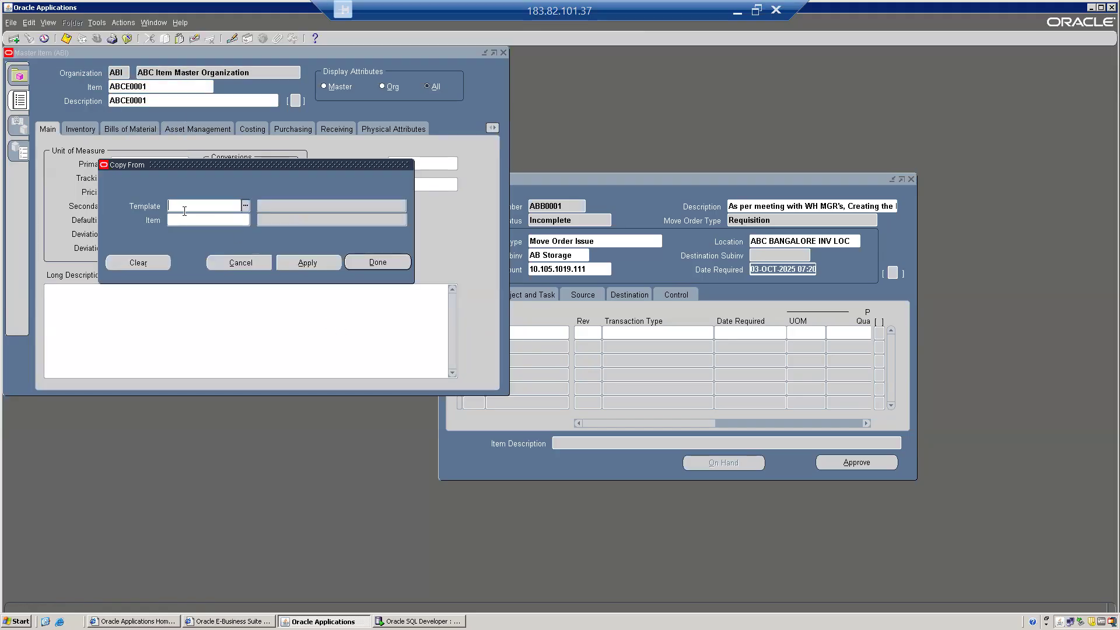
type("%E")
type("xp")
key("Tab")
left_click(231, 206)
left_click(232, 206)
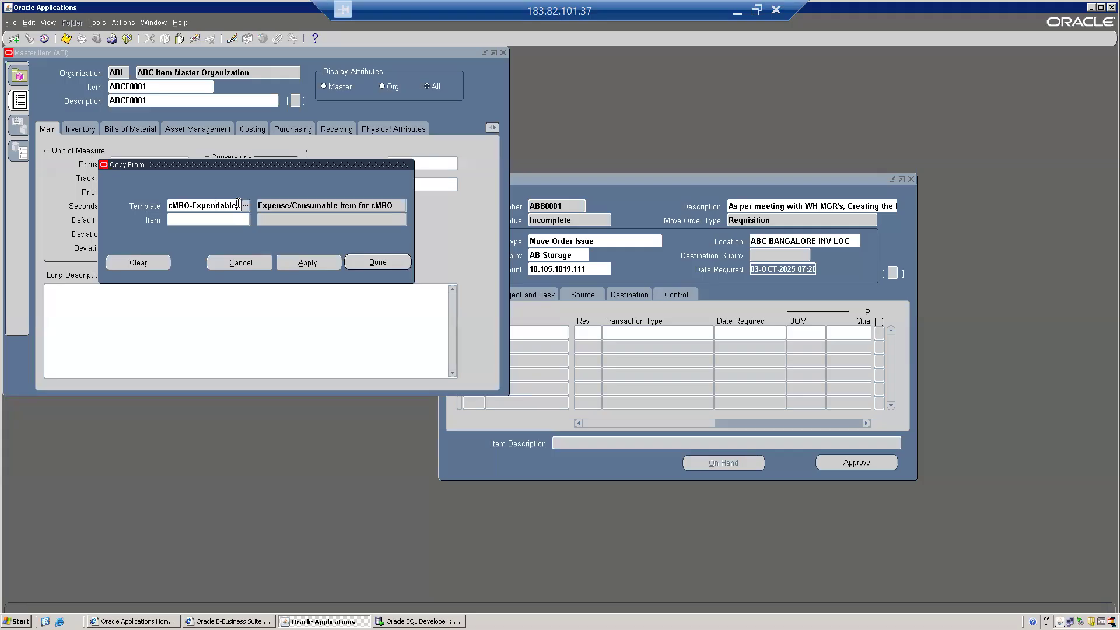
Repeat the template lookup with %Expen and choose cMRO-Expendable.
left_click_drag(238, 203, 136, 207)
type("%")
type("Expe")
type("n")
key("Tab")
Check the Expense/Consumable wording in the template's description, apply the template to the item and finish the copy.
left_click(297, 208)
double_click(297, 209)
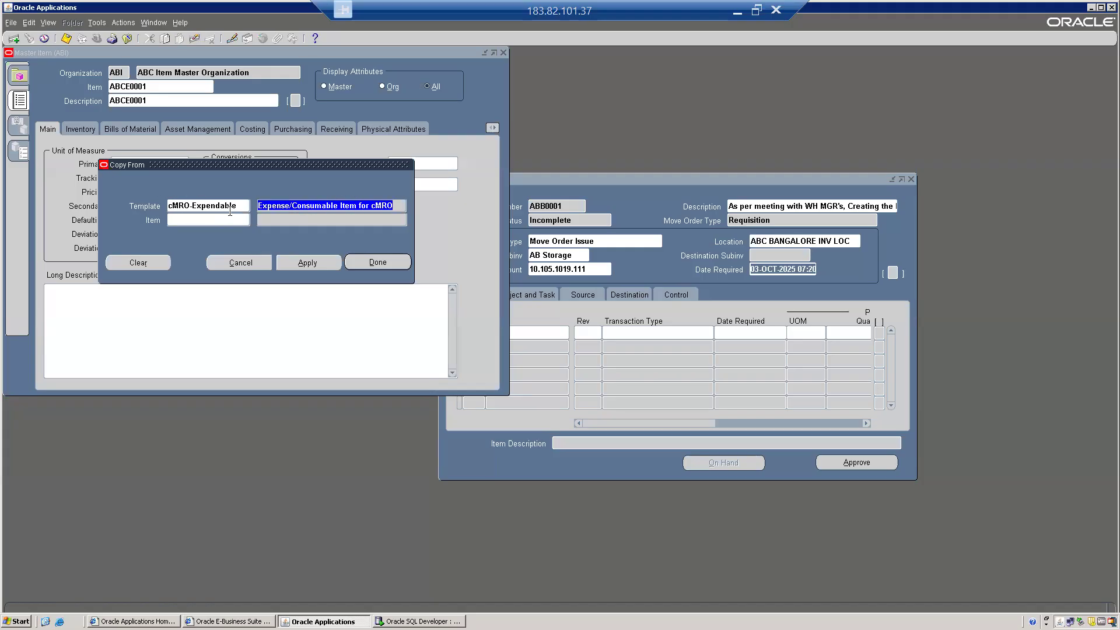
left_click(272, 205)
double_click(270, 206)
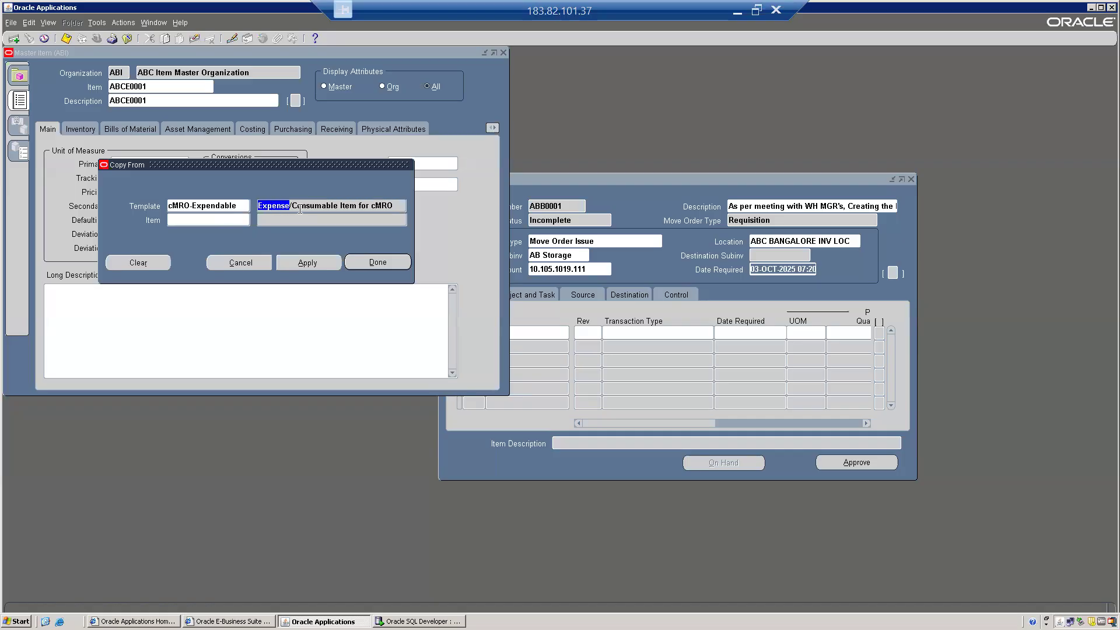
left_click(322, 206)
double_click(324, 207)
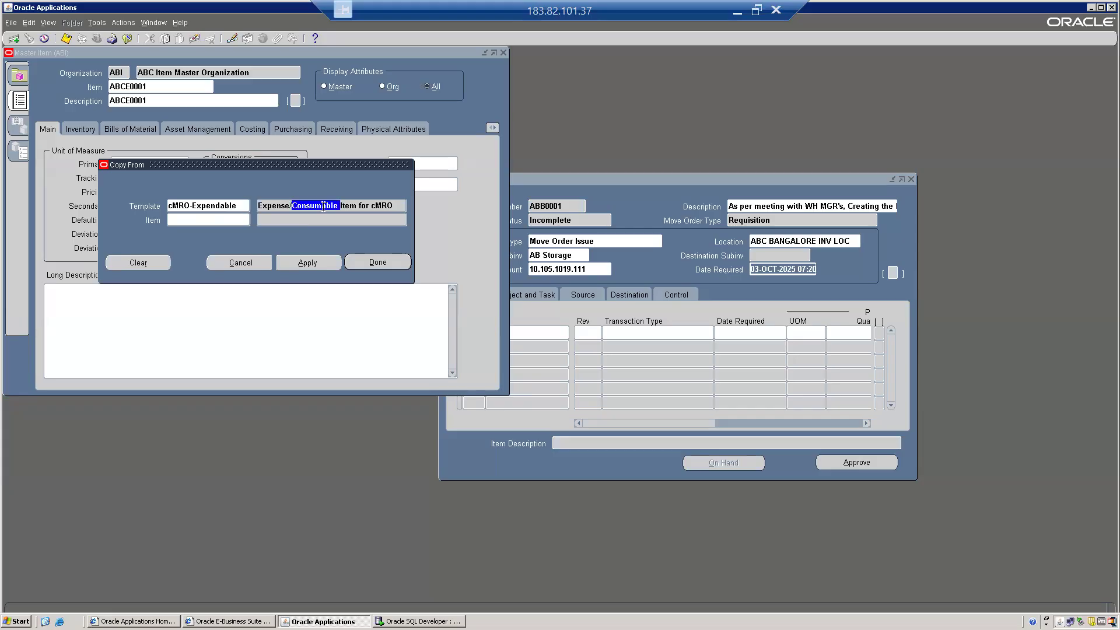
left_click(302, 266)
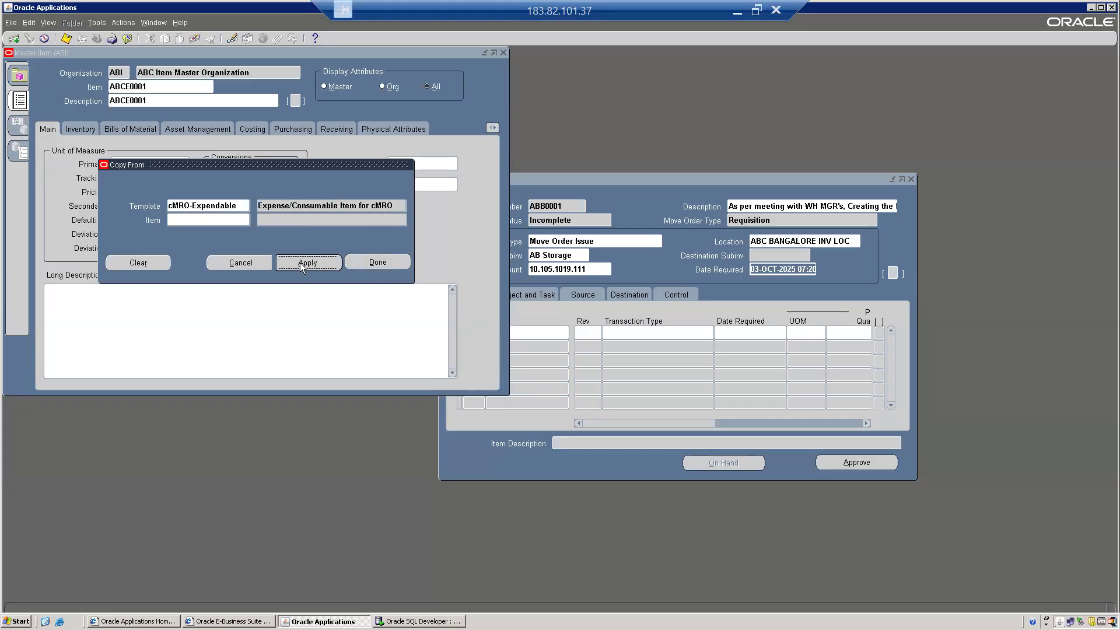
left_click(375, 263)
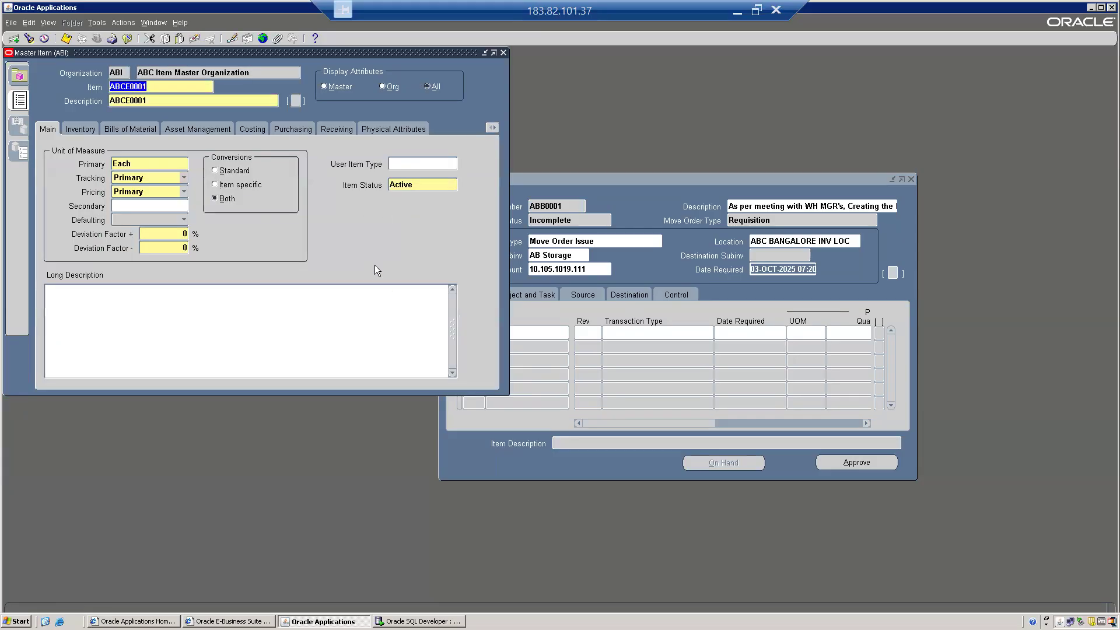
Review the item's template attributes for inventory, bills of material, costing, purchasing, invoicing and order management.
left_click(79, 131)
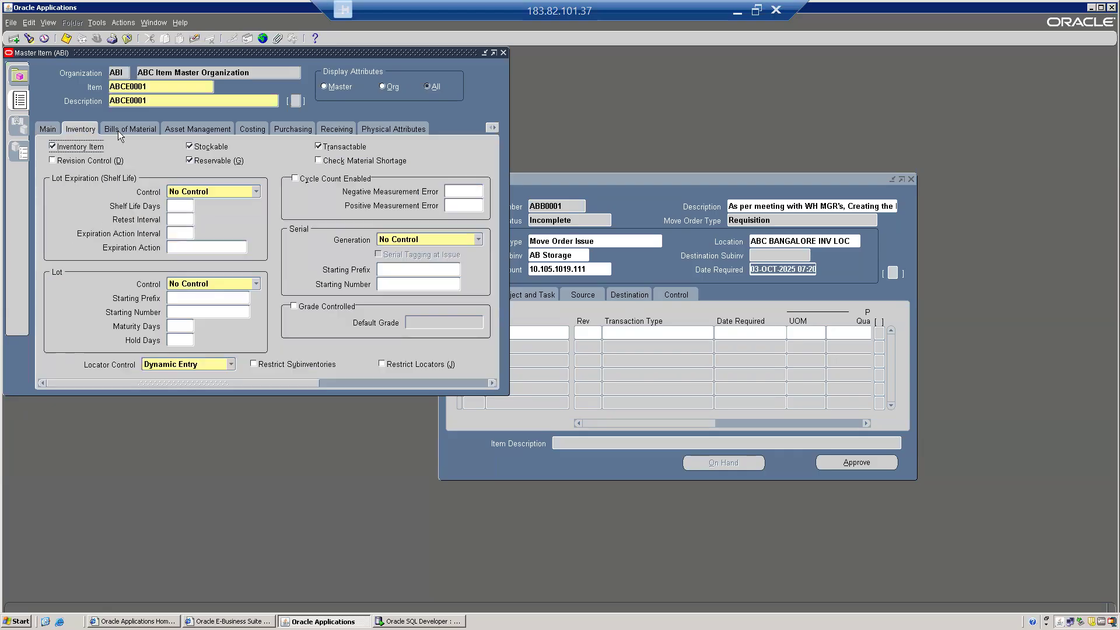
left_click(127, 131)
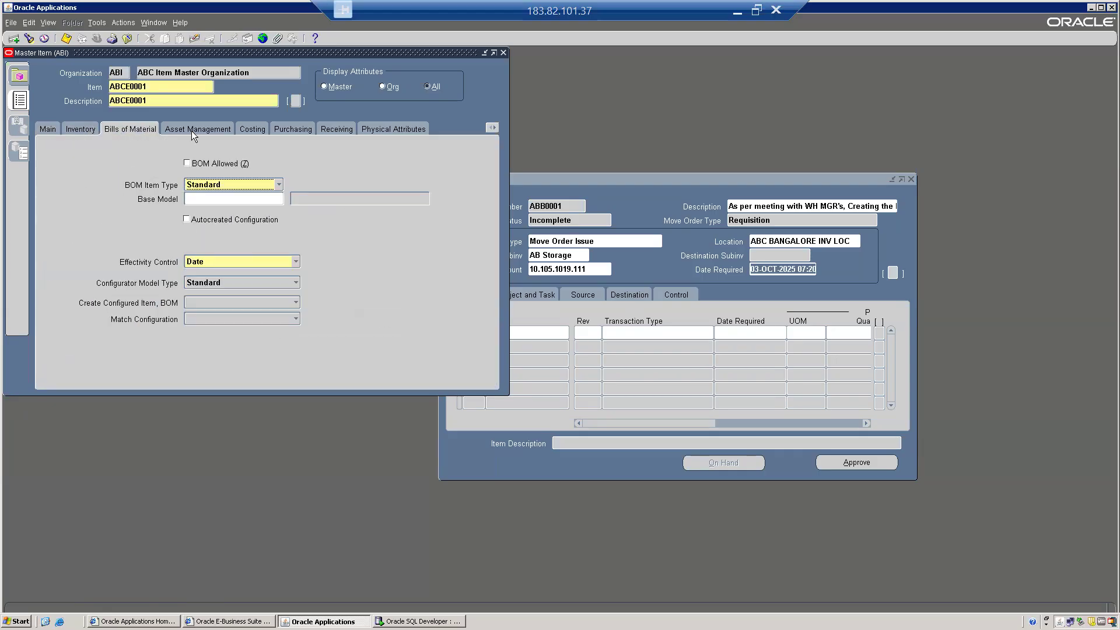
left_click(78, 129)
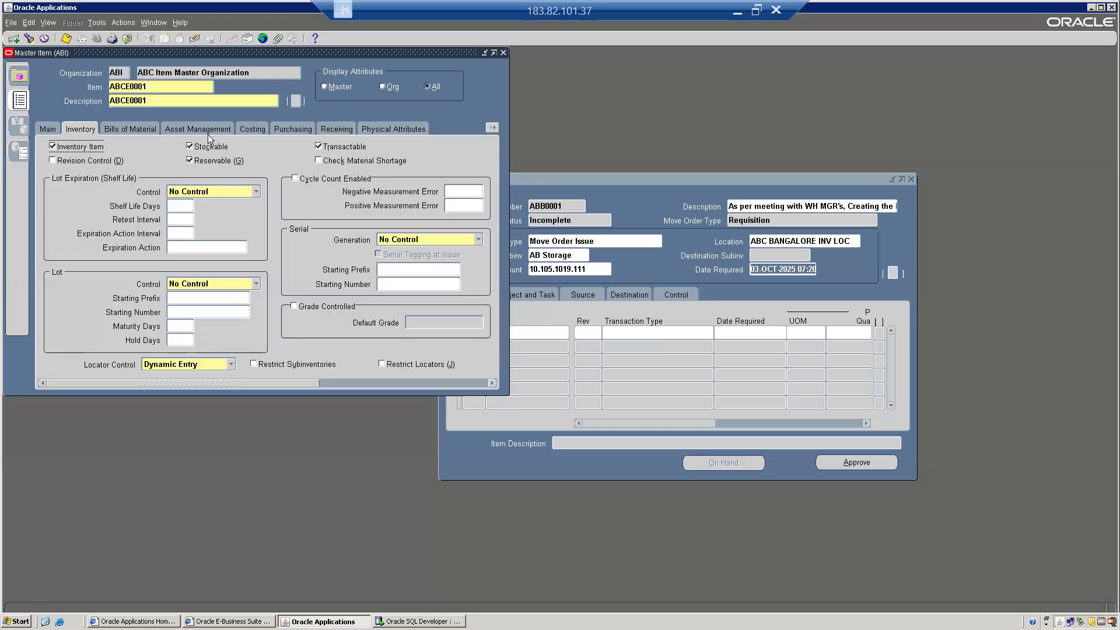
left_click(129, 129)
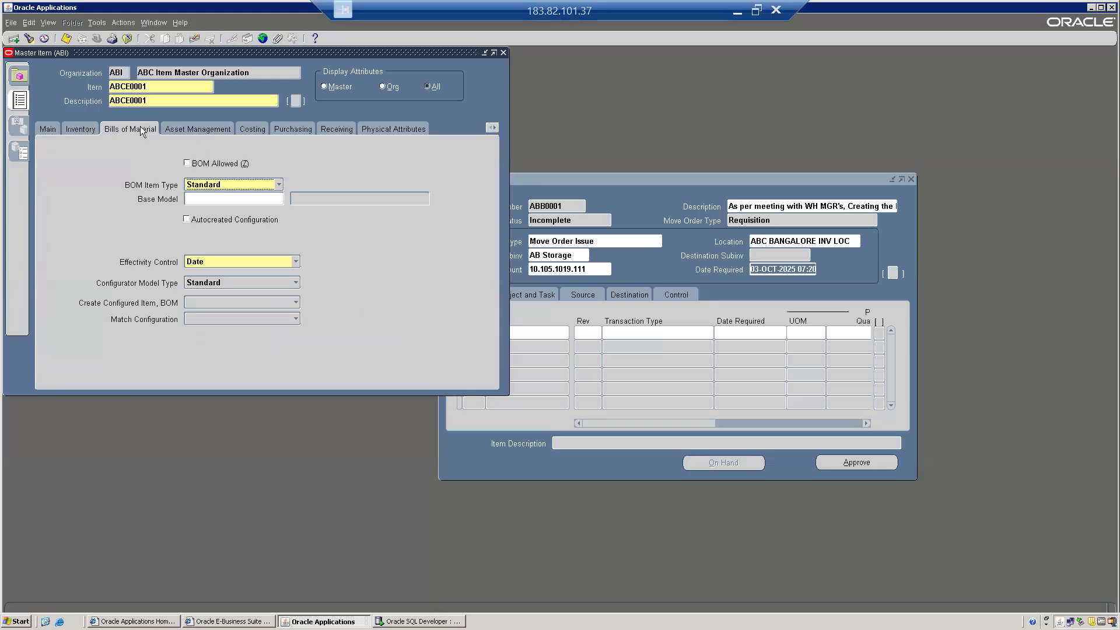
left_click(197, 129)
left_click(264, 130)
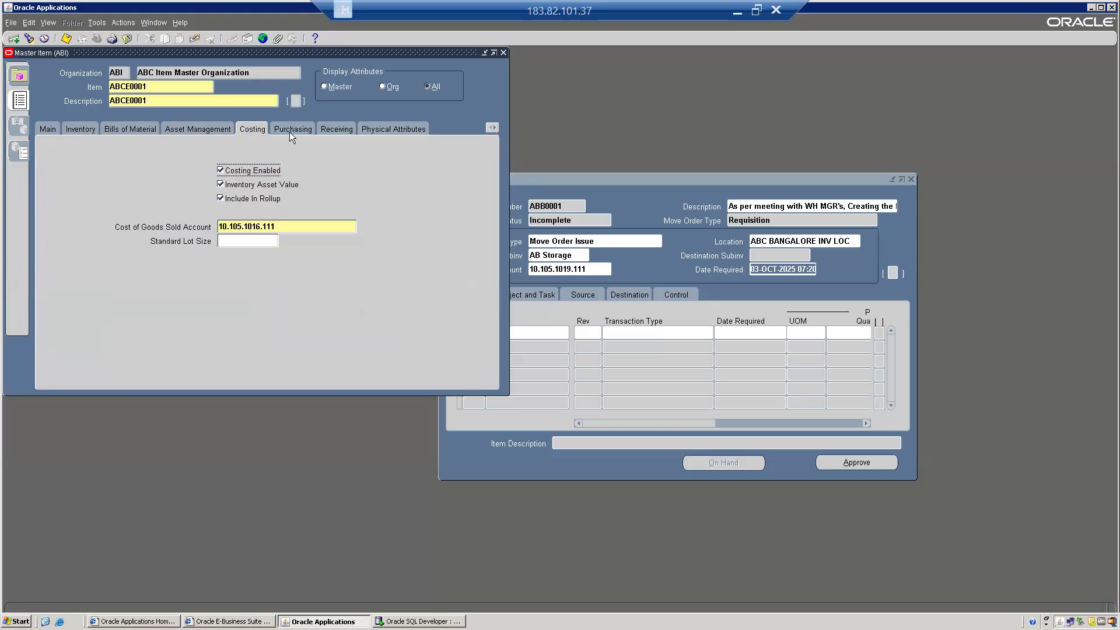
left_click(293, 132)
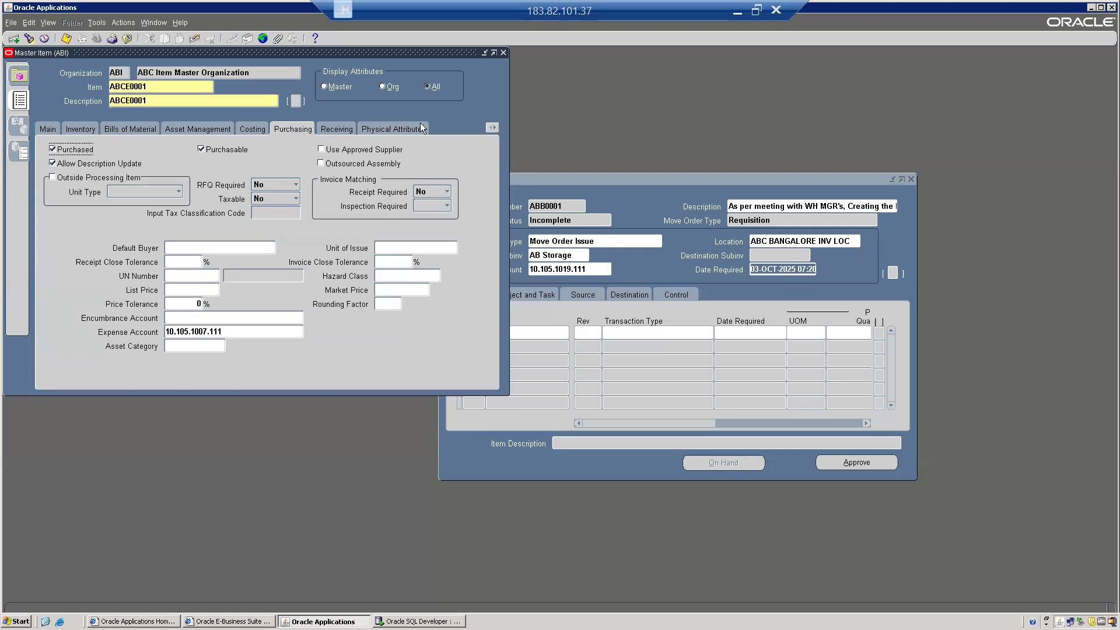
left_click(494, 128)
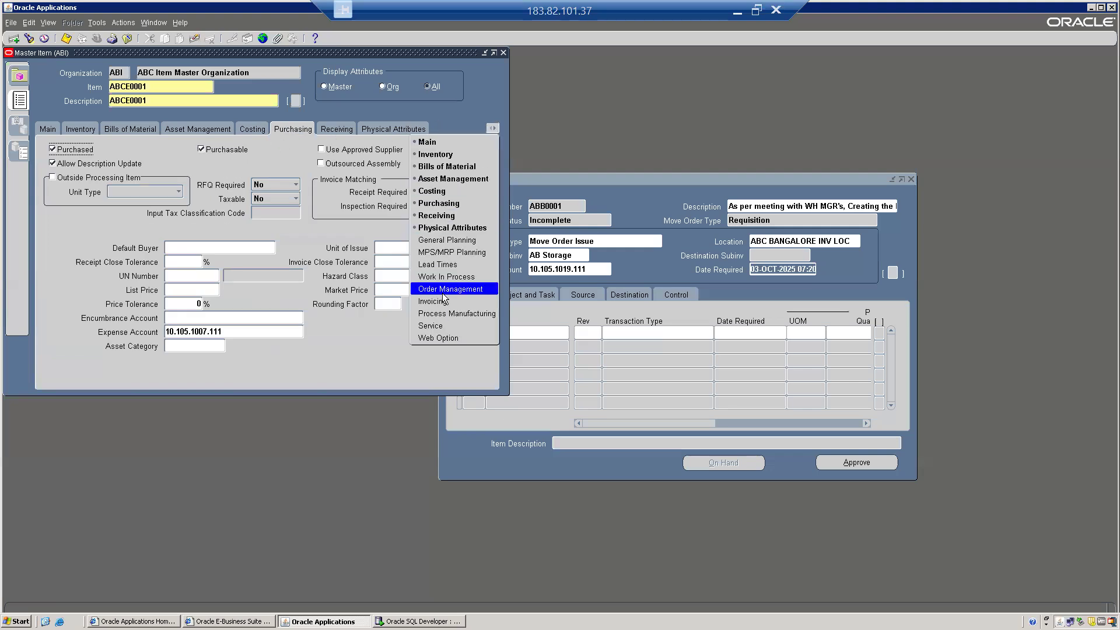
left_click(441, 299)
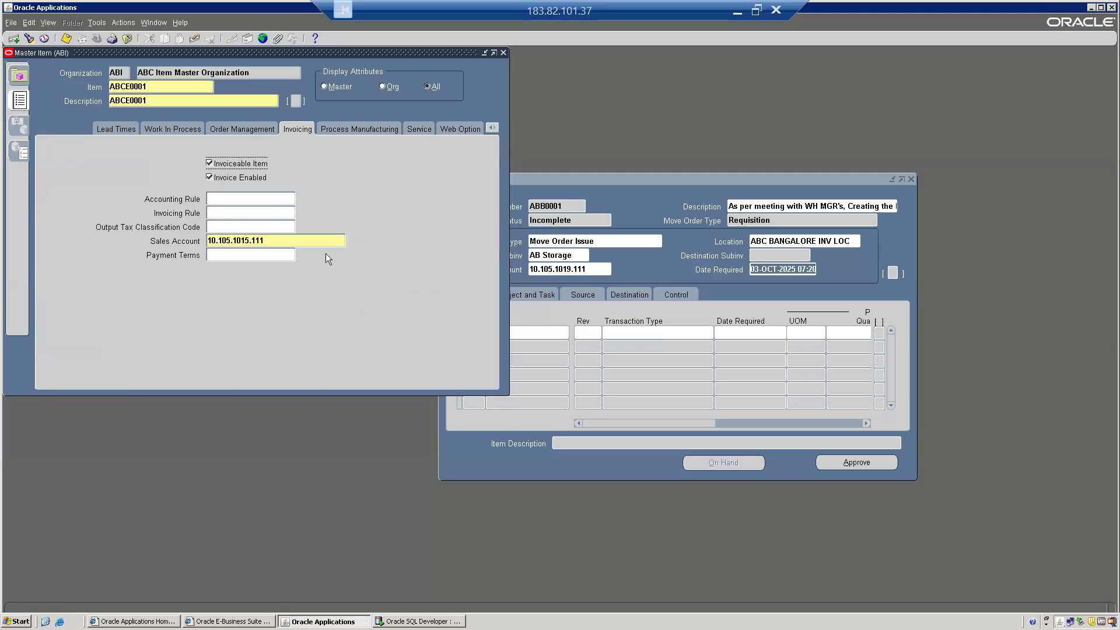
left_click(238, 129)
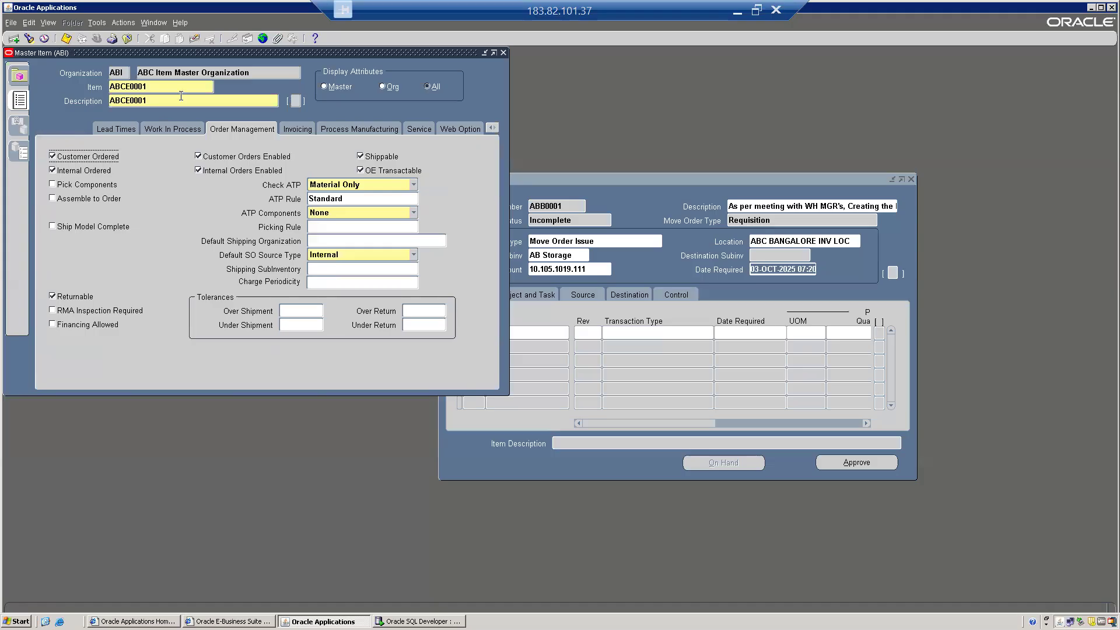
Set the item's primary unit of measure to A_Each in its main attributes and save the item.
left_click(491, 126)
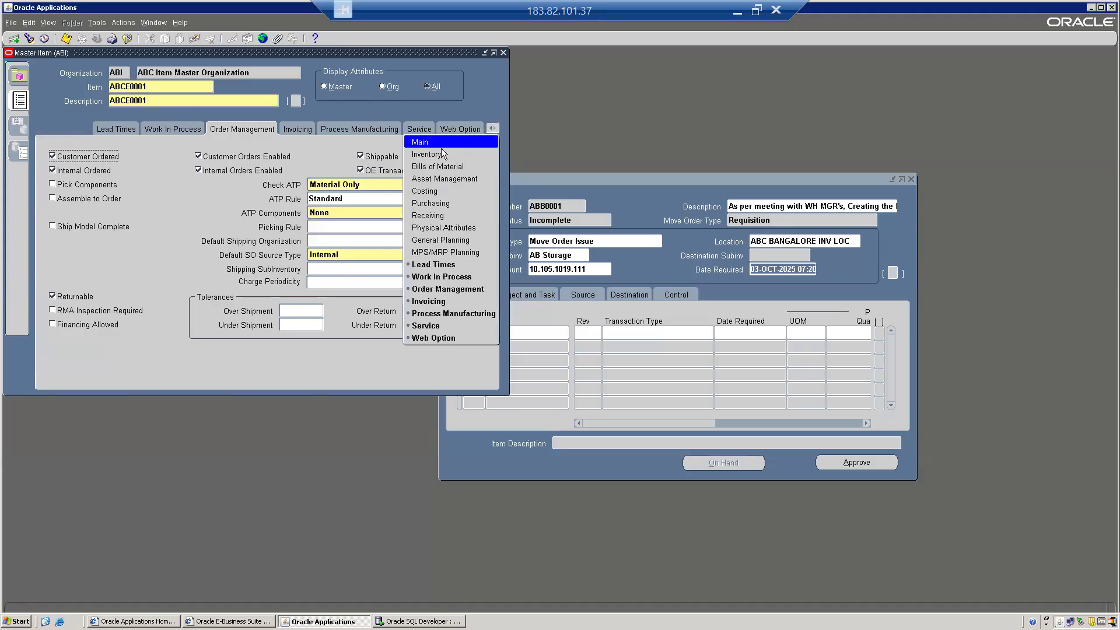
left_click(431, 146)
type("a_e")
key("Tab")
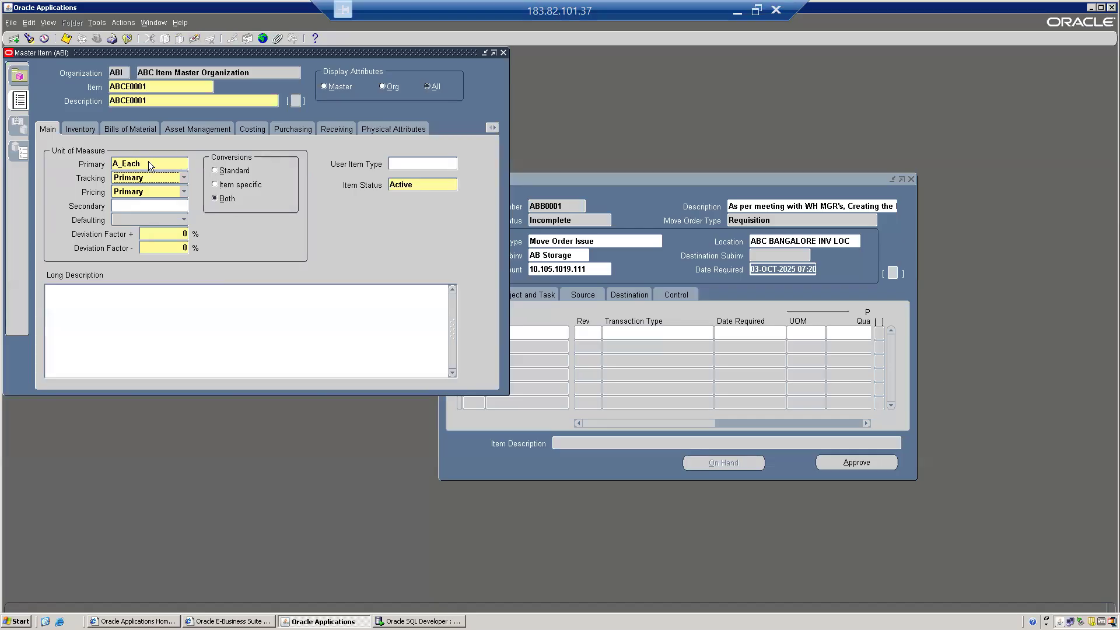
left_click(66, 39)
Assign the item to the ABB ABC Bangalore Inv Org organization, save the assignment and close the master item.
left_click(98, 23)
left_click(105, 153)
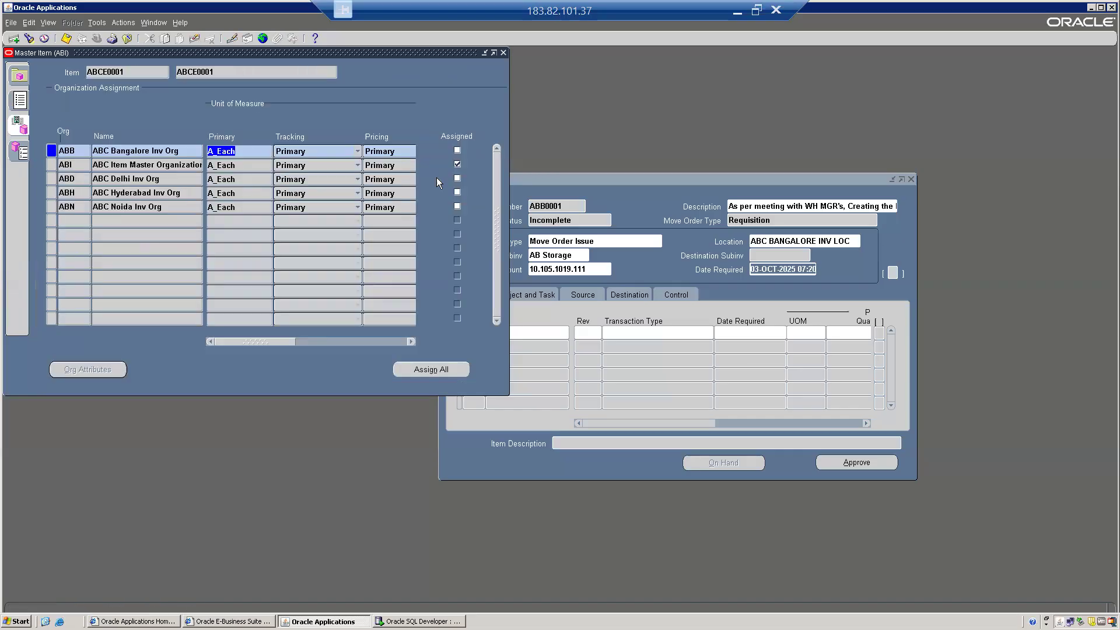
left_click(458, 151)
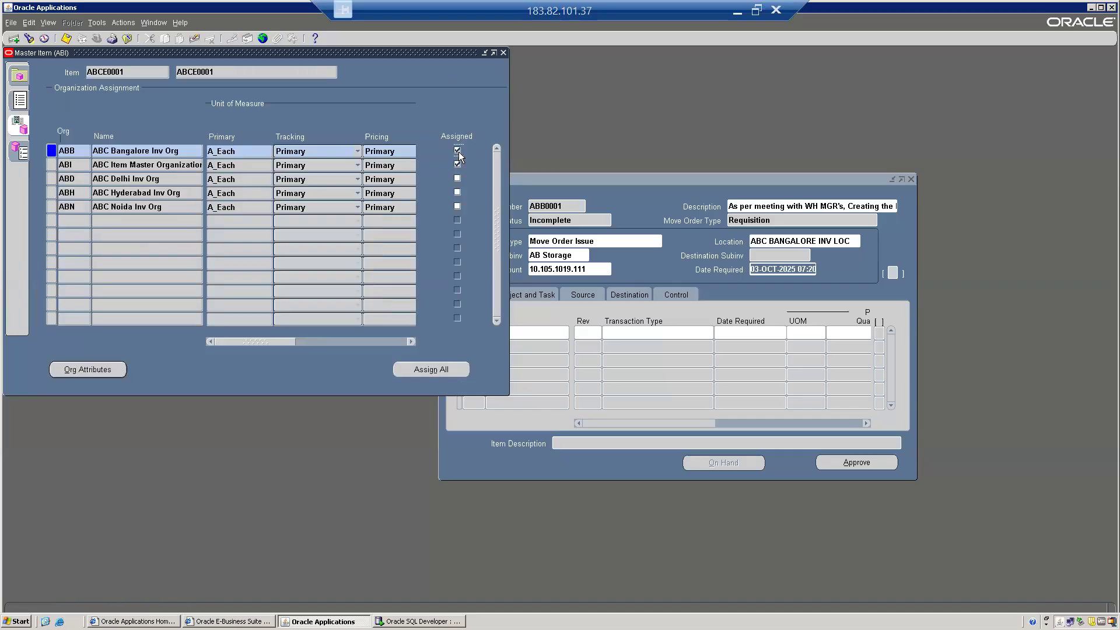
key("ctrl+s")
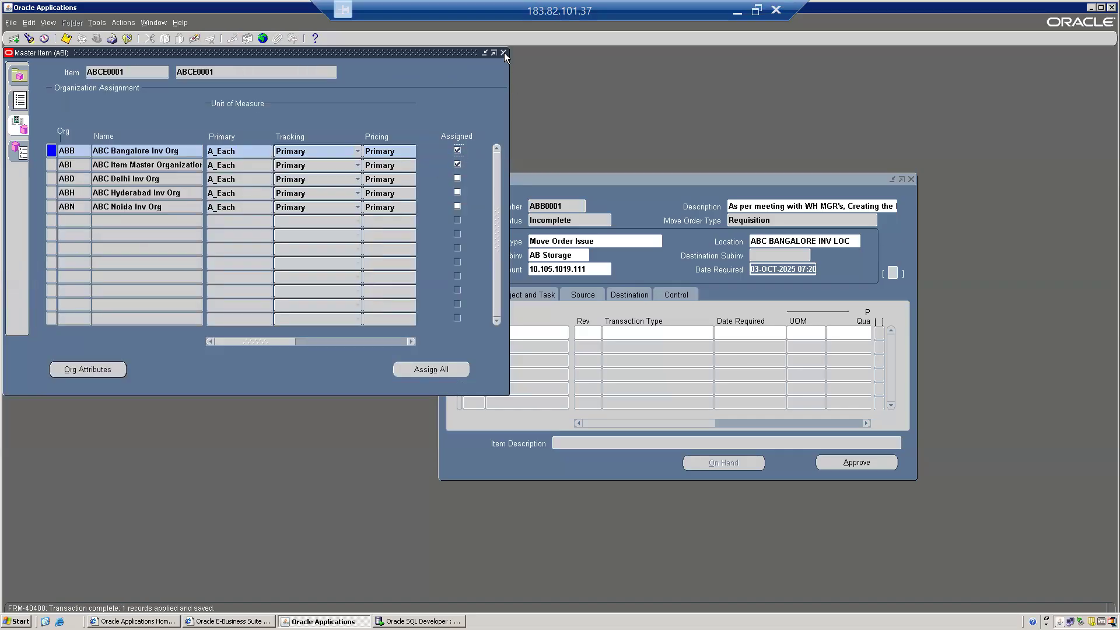
left_click(504, 52)
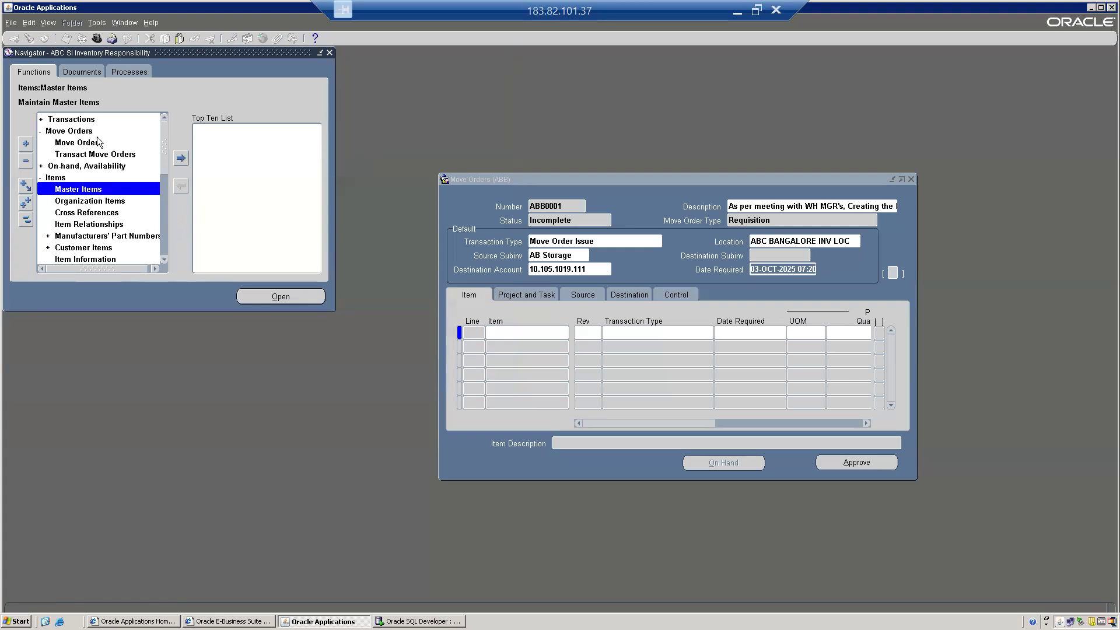
Open the Miscellaneous Transaction form from the inventory transactions functions.
double_click(80, 121)
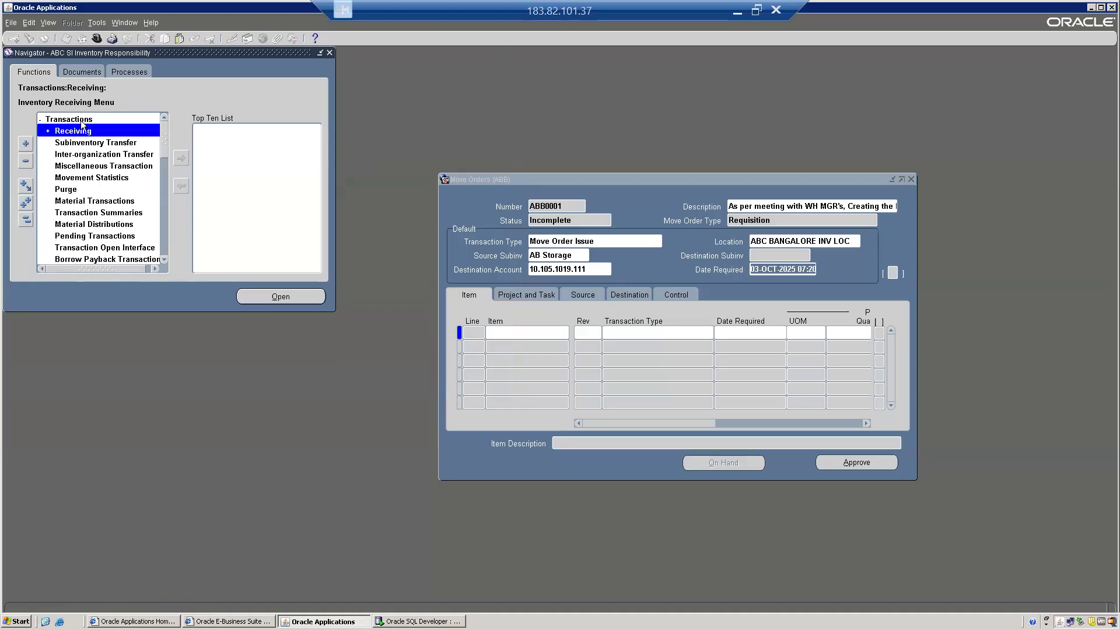
key("Down")
key("Down")
key("Down")
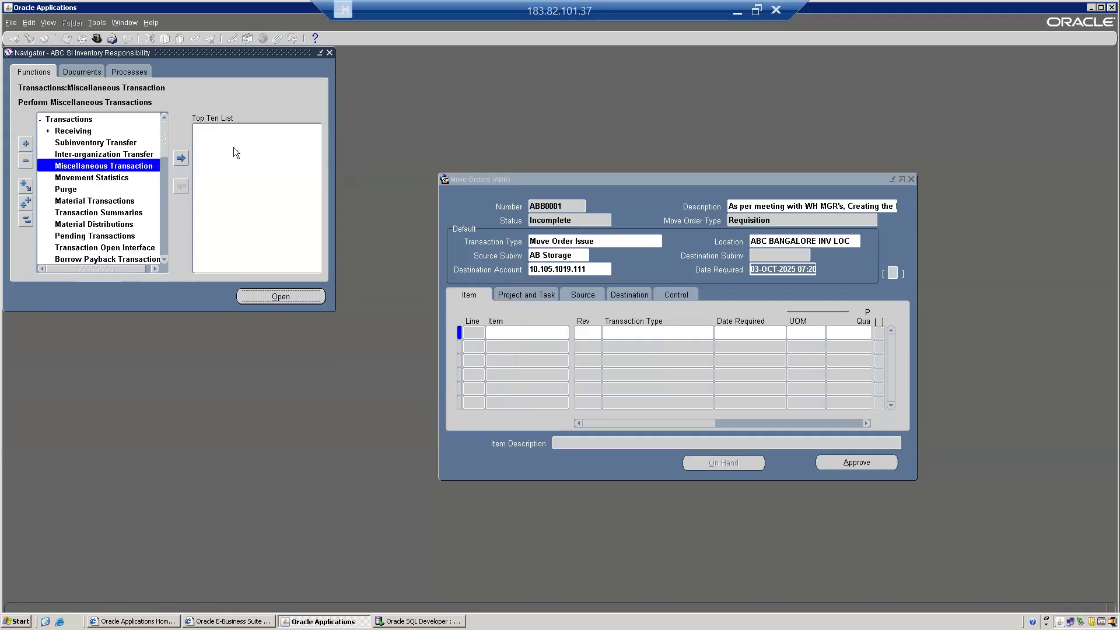
key("Return")
Set the transaction type to Miscellaneous receipt and open its transaction lines.
left_click(128, 122)
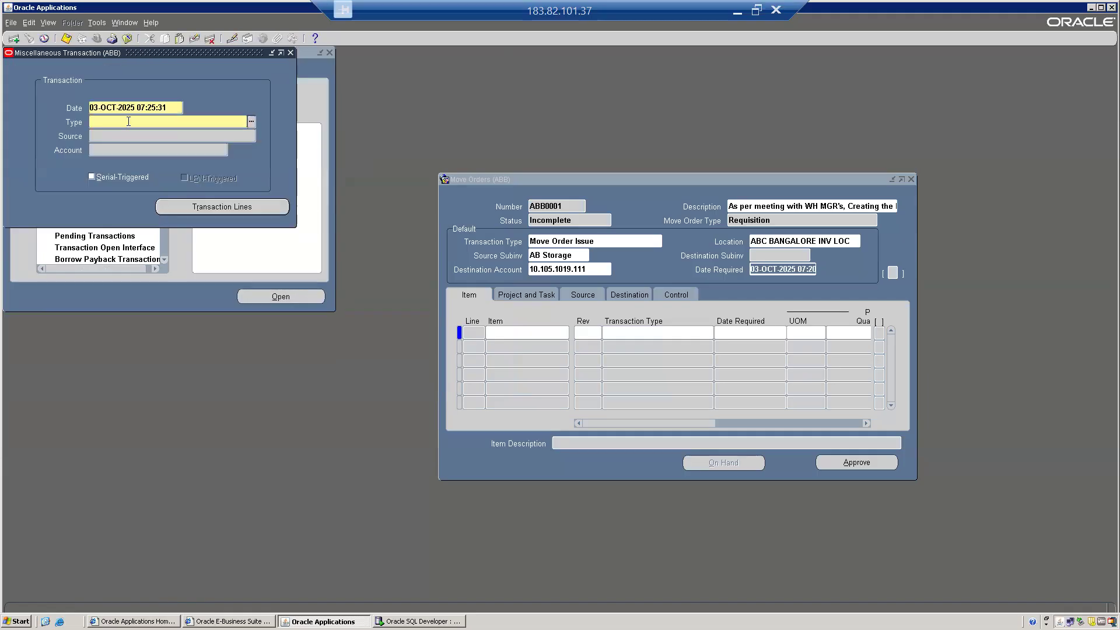
type("m")
key("Tab")
key("Down")
key("Down")
key("Down")
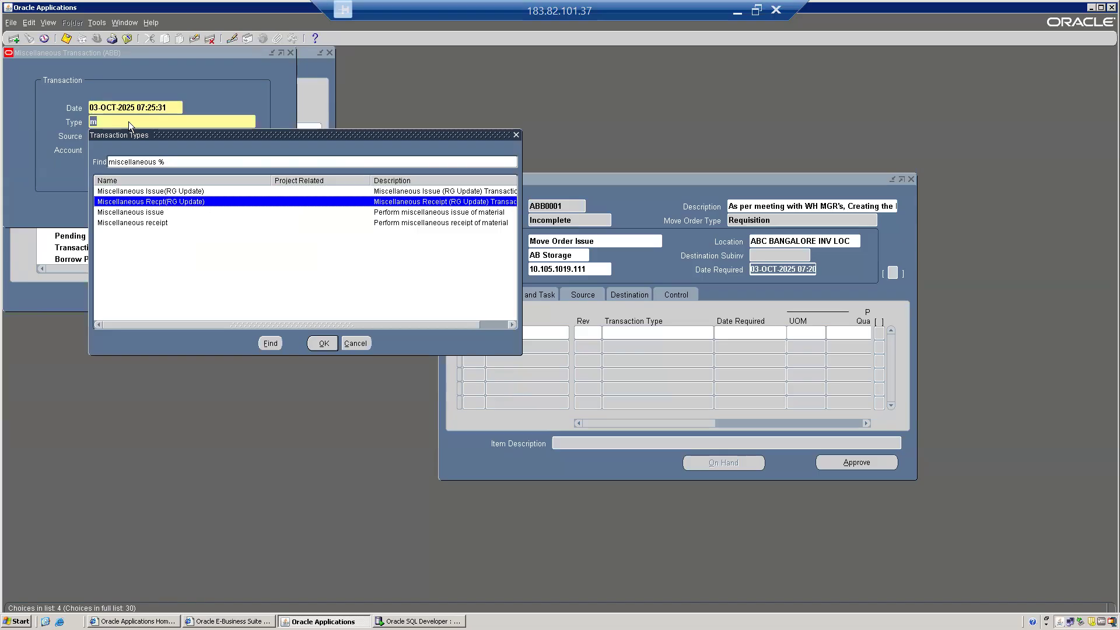
key("Return")
left_click(231, 210)
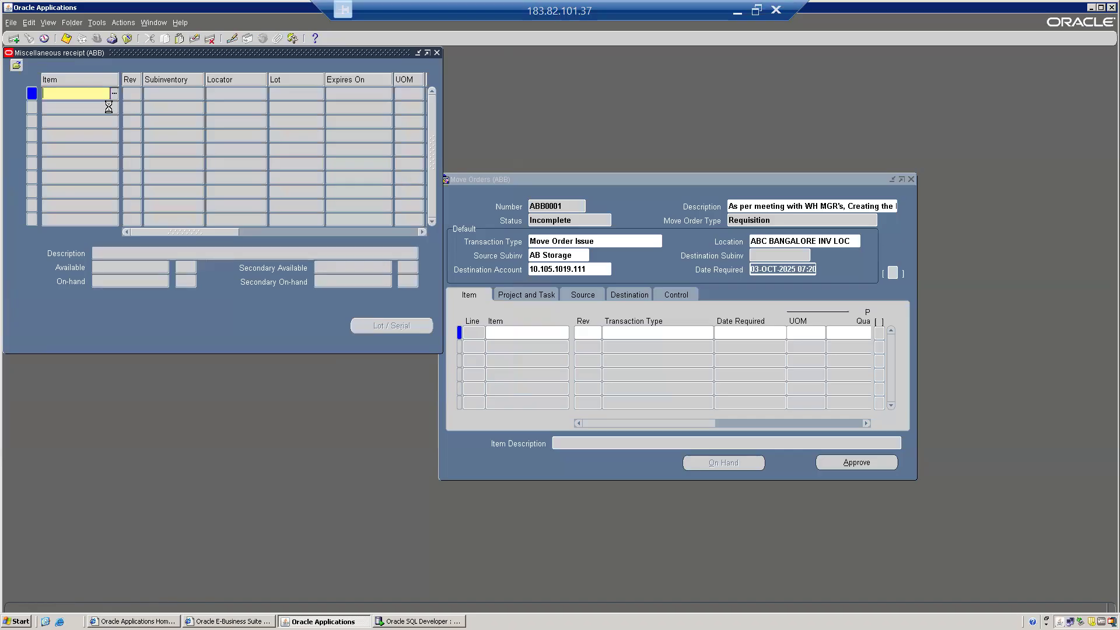
Look up items with %E and enter ABCE0001 as the item on the first receipt line.
key("ctrl+l")
type("%E")
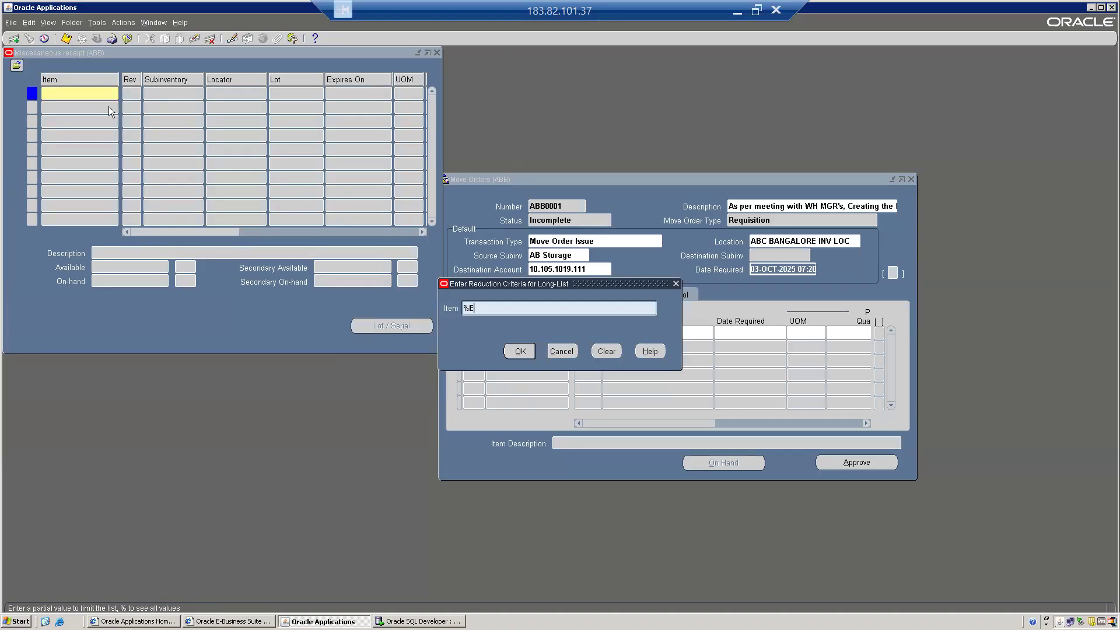
key("Return")
key("Return")
type("%")
key("Return")
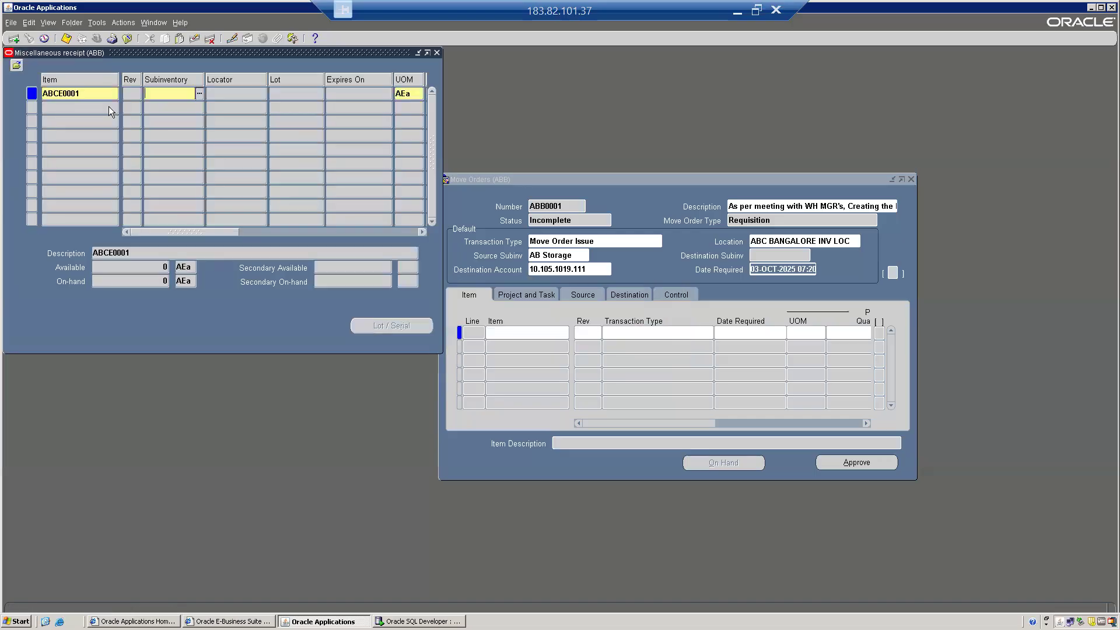
Choose ABC RM SUB as the receipt line's subinventory.
left_click(197, 96)
key("Down")
key("Down")
key("Up")
key("Up")
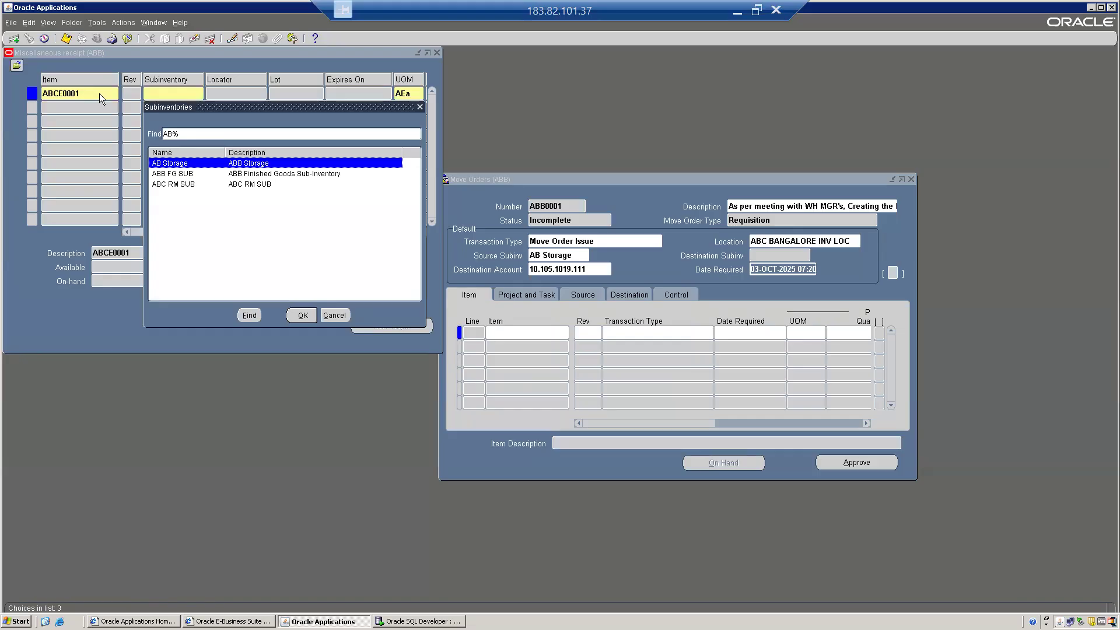
left_click(188, 184)
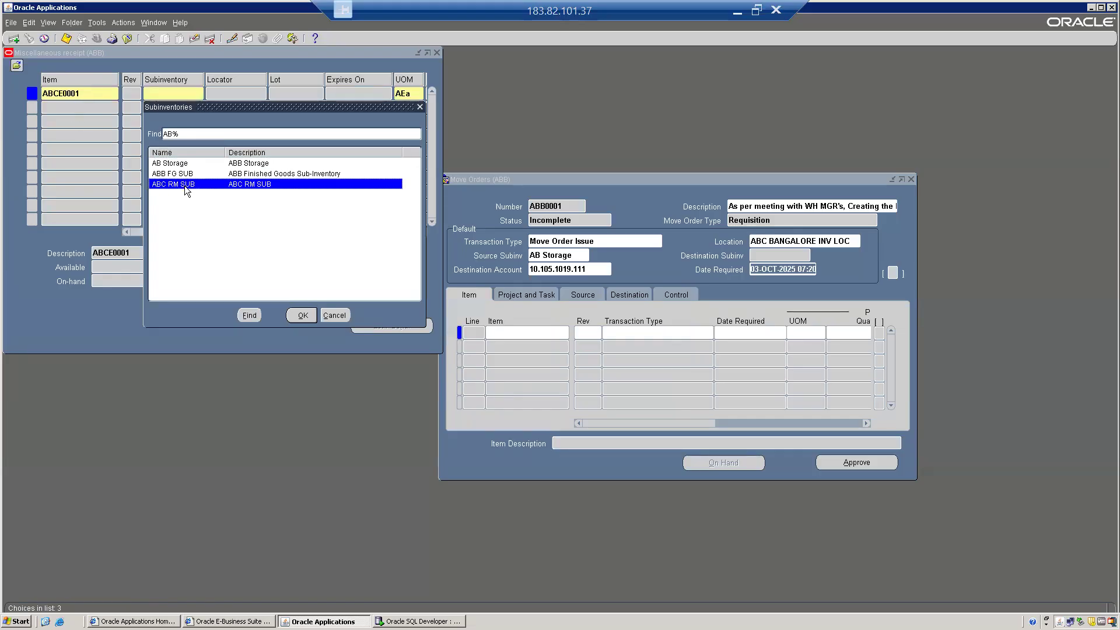
left_click(301, 315)
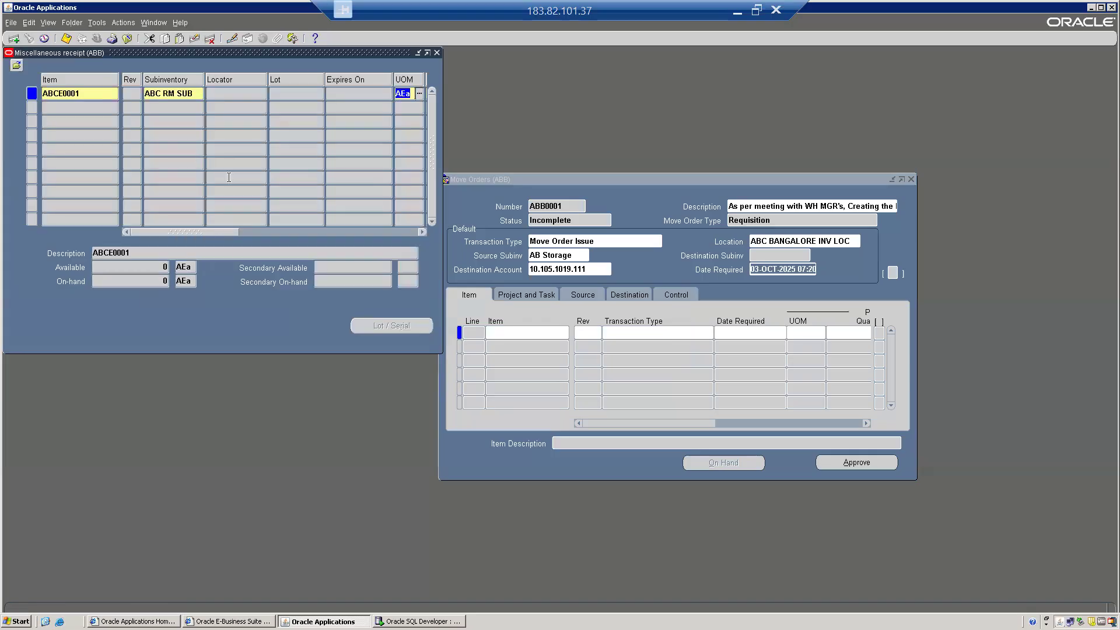
Set the receipt line's quantity to 100 and leave its unit cost blank.
left_click_drag(200, 231, 265, 230)
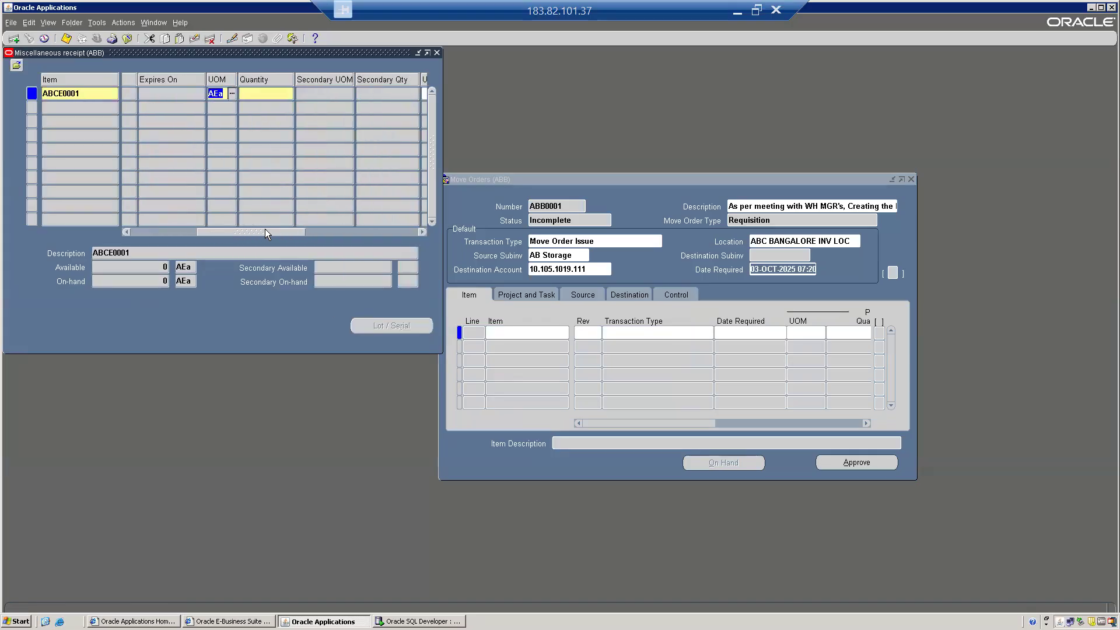
left_click(262, 95)
type("100")
key("Tab")
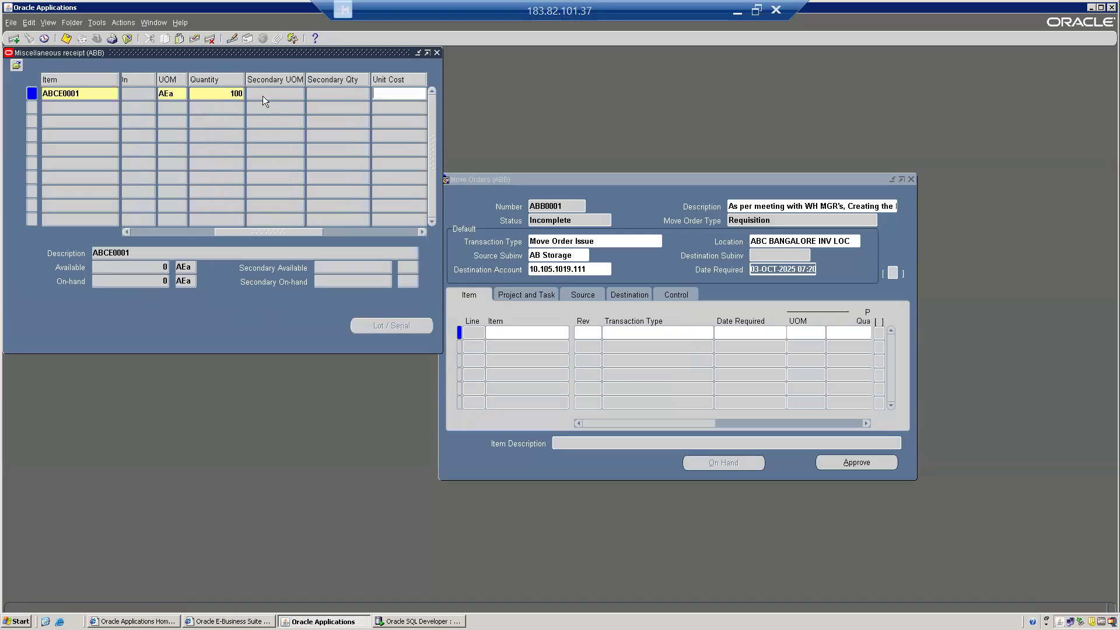
double_click(81, 93)
key("Down")
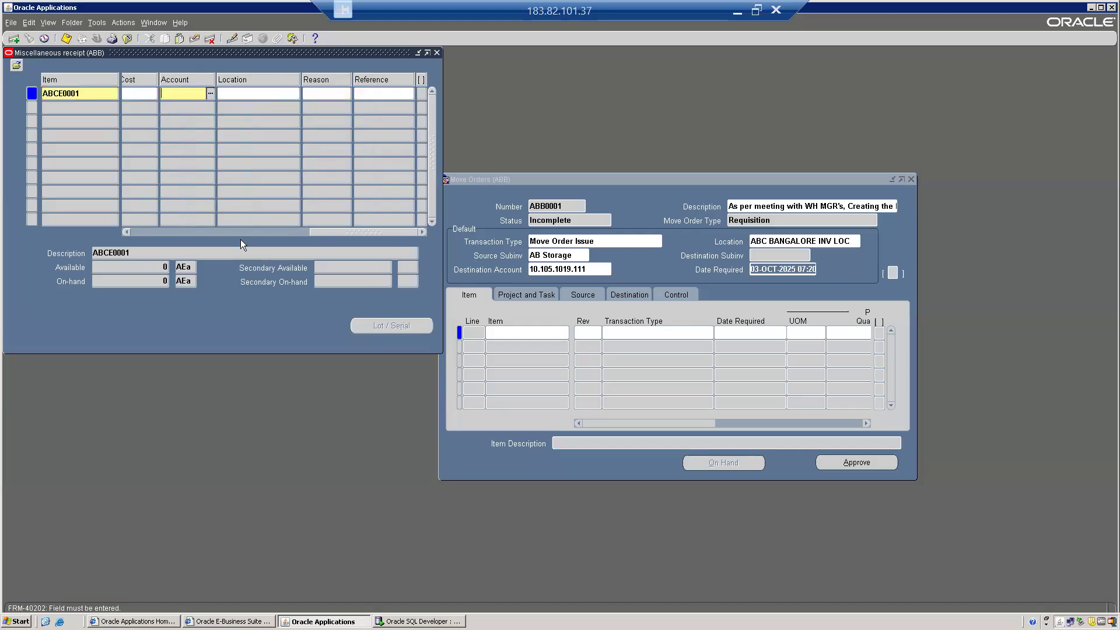
key("Tab")
key("Return")
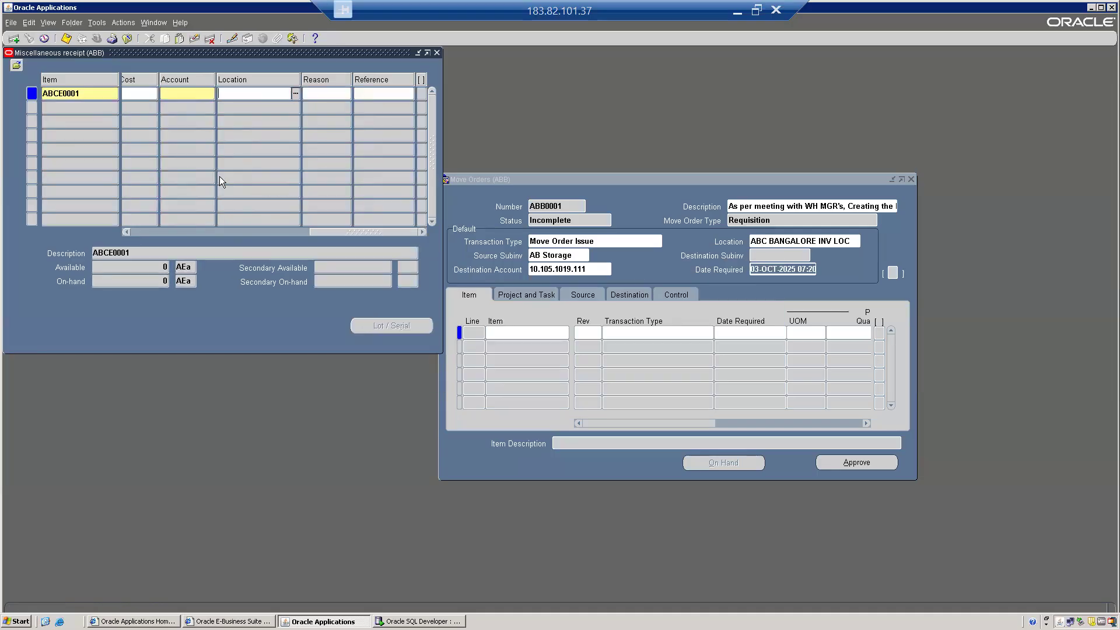
Start the receipt line's account combination with company 10 and department 105 Warehouse Dept.
left_click(183, 96)
key("ctrl+l")
key("ctrl+l")
key("Return")
key("ctrl+l")
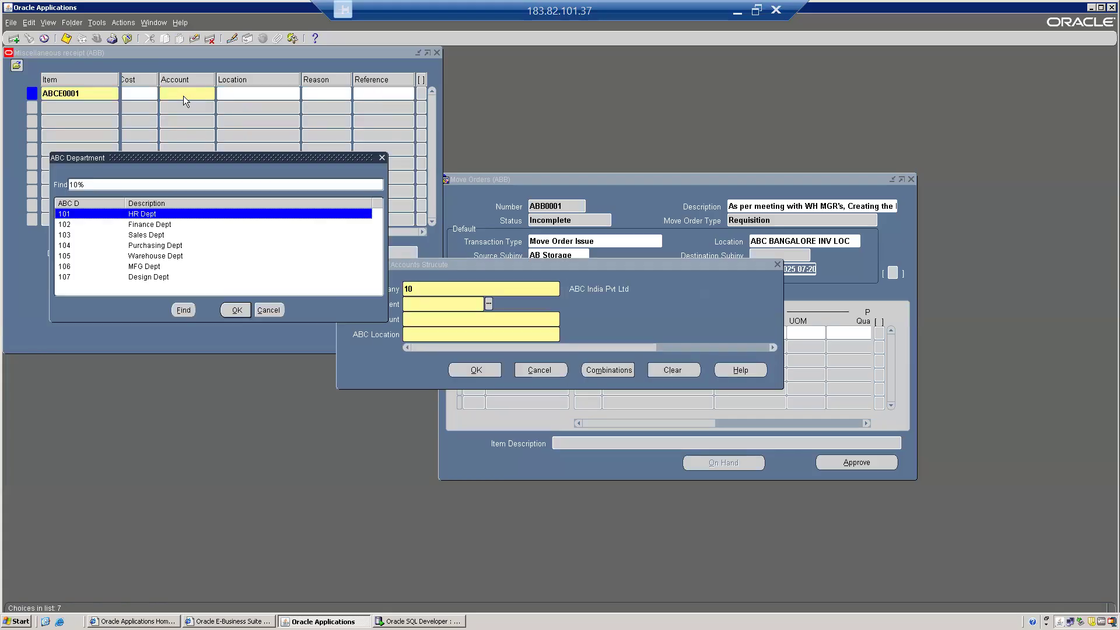
key("Down")
key("Down")
key("Down")
key("Down")
key("Return")
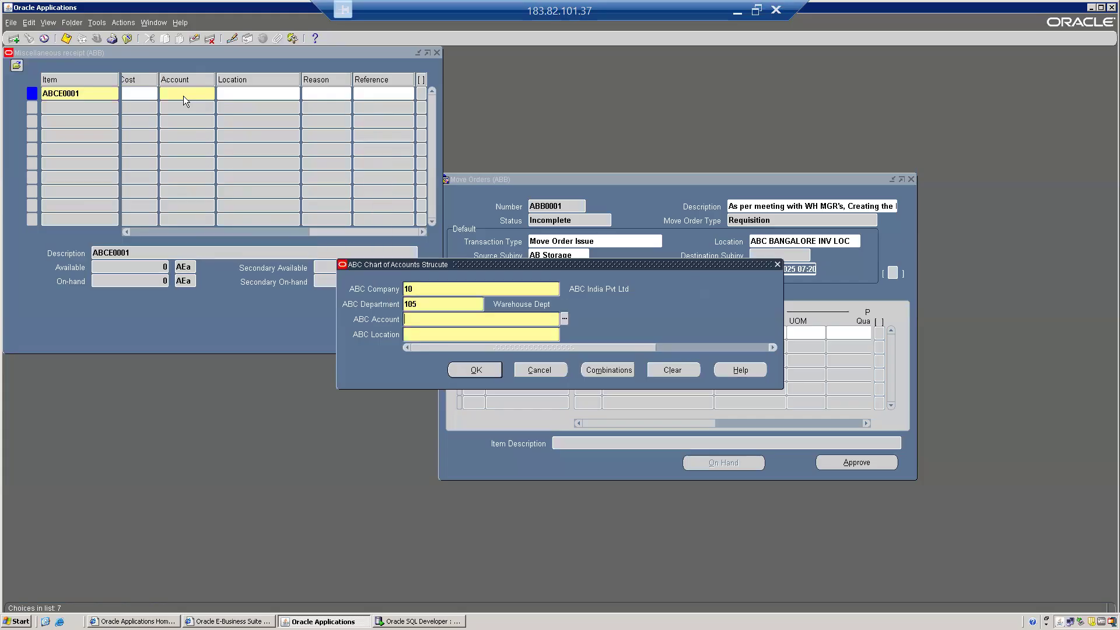
Choose 1002 Material Account for the combination's account segment.
key("ctrl+l")
key("Down")
key("Up")
key("Down")
key("Return")
Replace the account segment with 1019 MISC Account, found with MIS, and set the location to 111 ABC Bangalore.
left_click(426, 319)
double_click(426, 320)
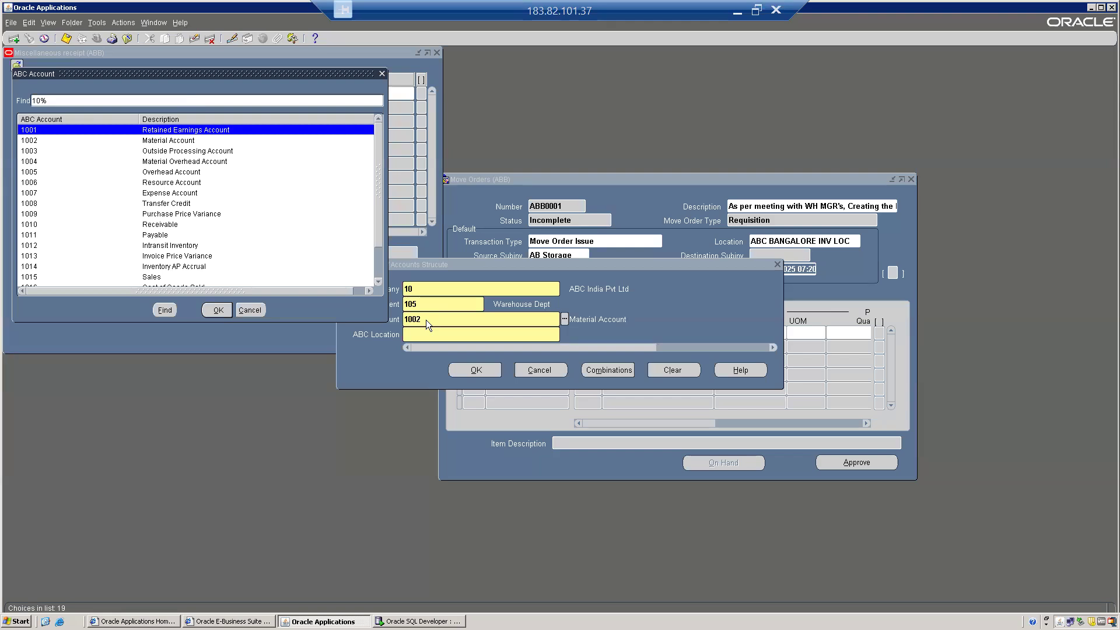
left_click(64, 104)
type("MIS")
key("Return")
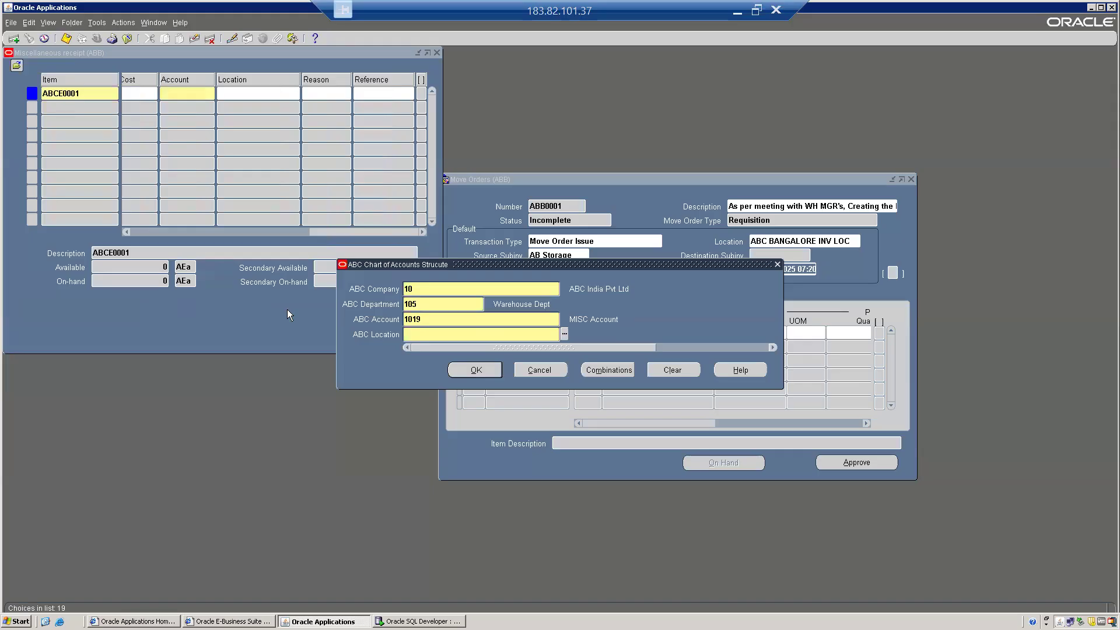
key("ctrl+l")
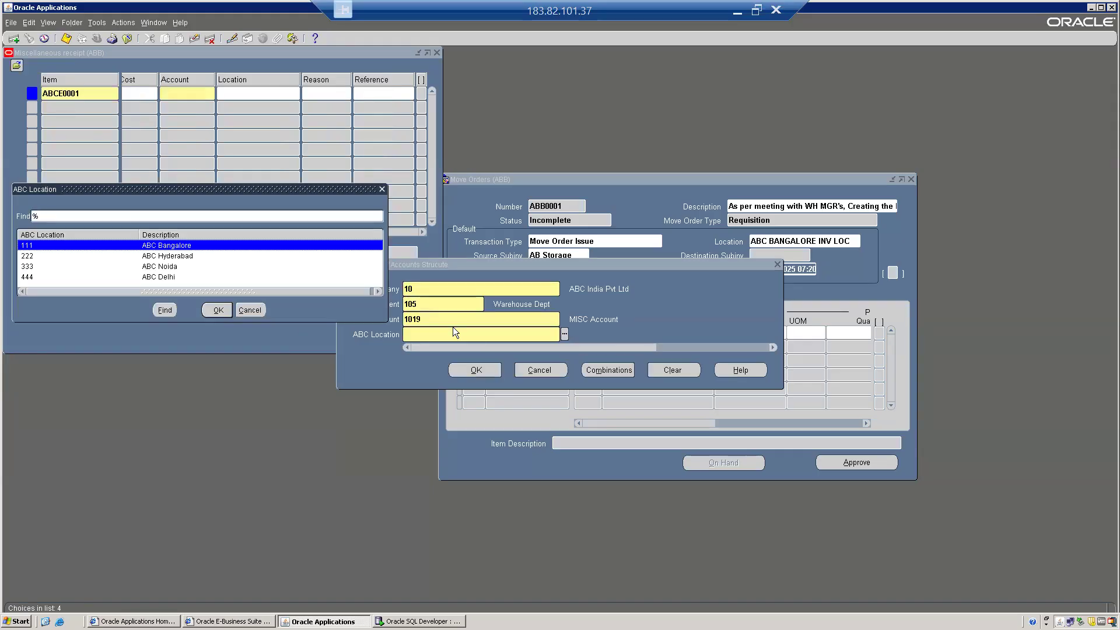
key("Return")
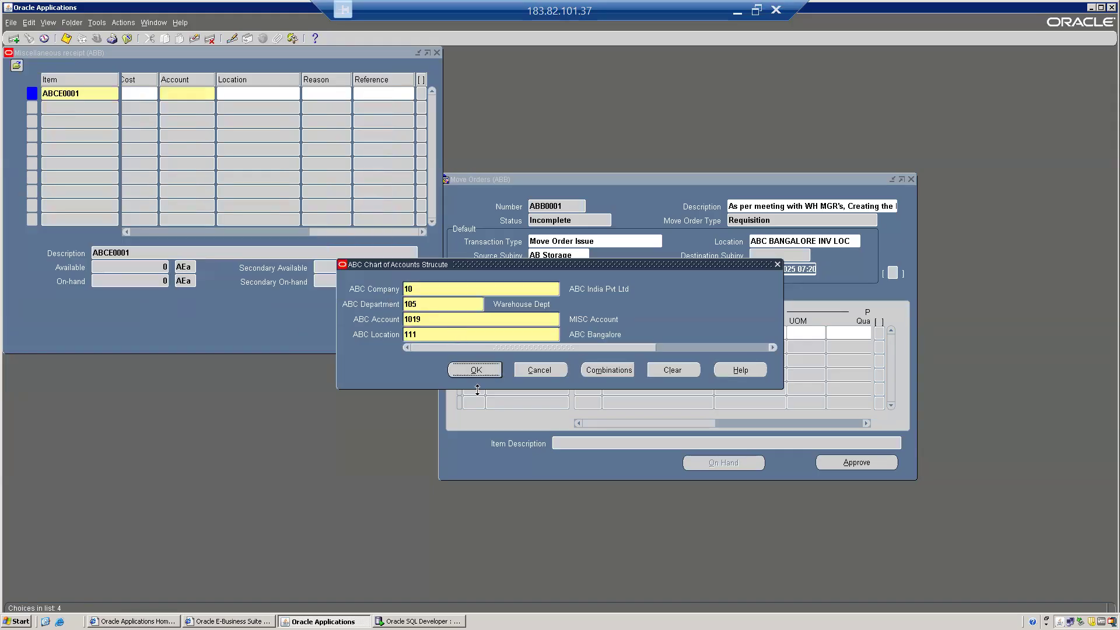
Accept the receipt line's account combination, then save the miscellaneous receipt and close it.
left_click(483, 371)
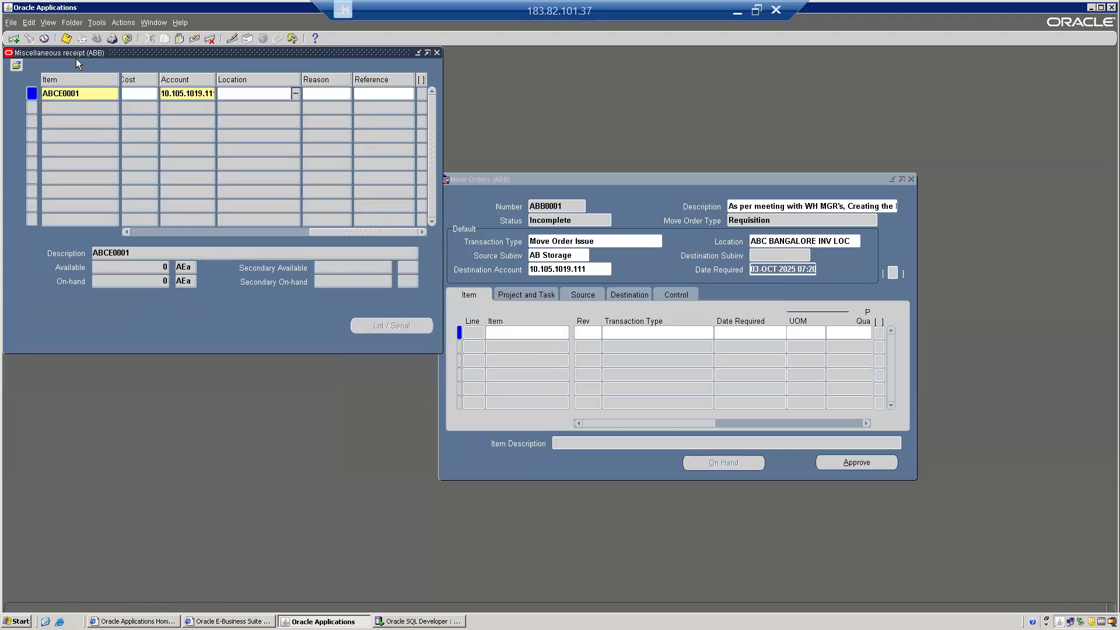
left_click(66, 39)
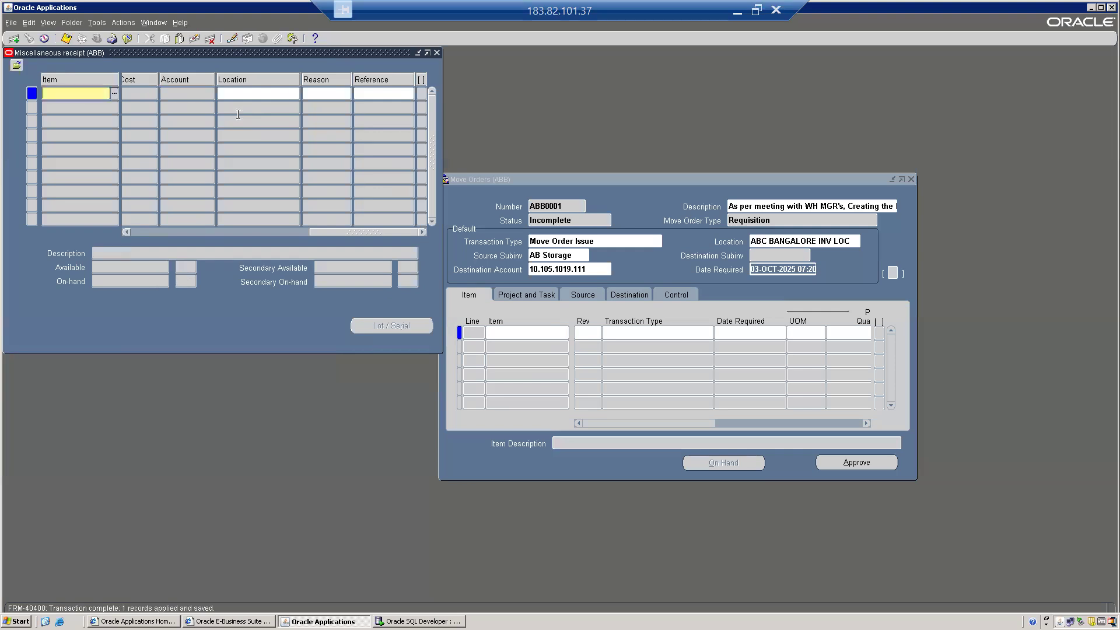
key("alt+f")
key("c")
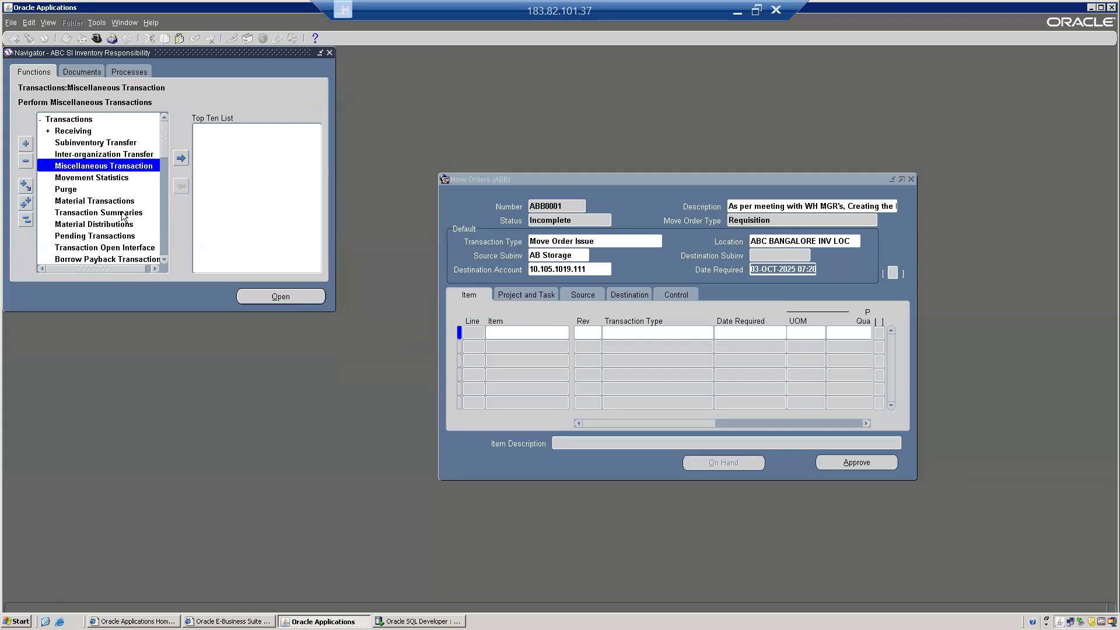
Add item ABCE0001 to the move order's first line with a quantity of 30.
left_click(599, 195)
left_click_drag(637, 178, 414, 94)
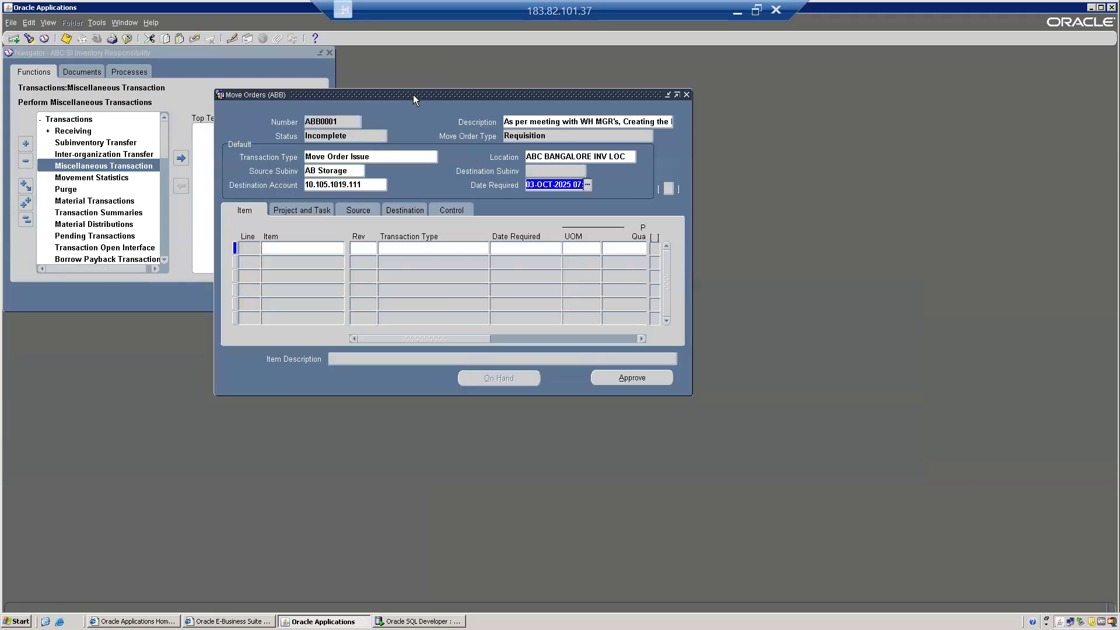
left_click(293, 247)
type("%E%")
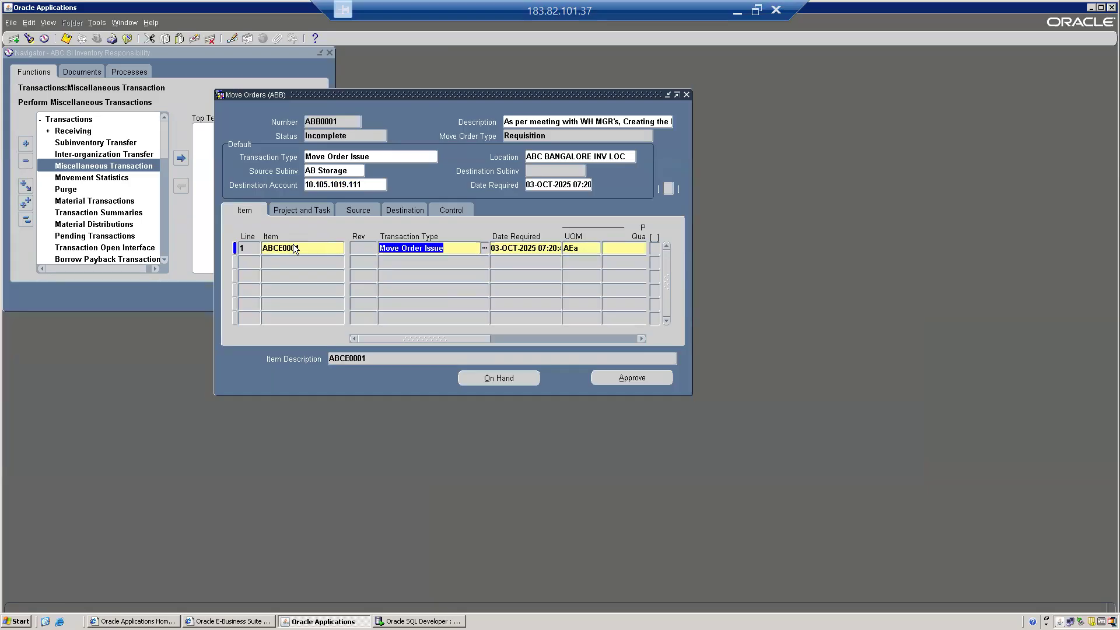
left_click_drag(431, 340, 486, 339)
left_click(501, 249)
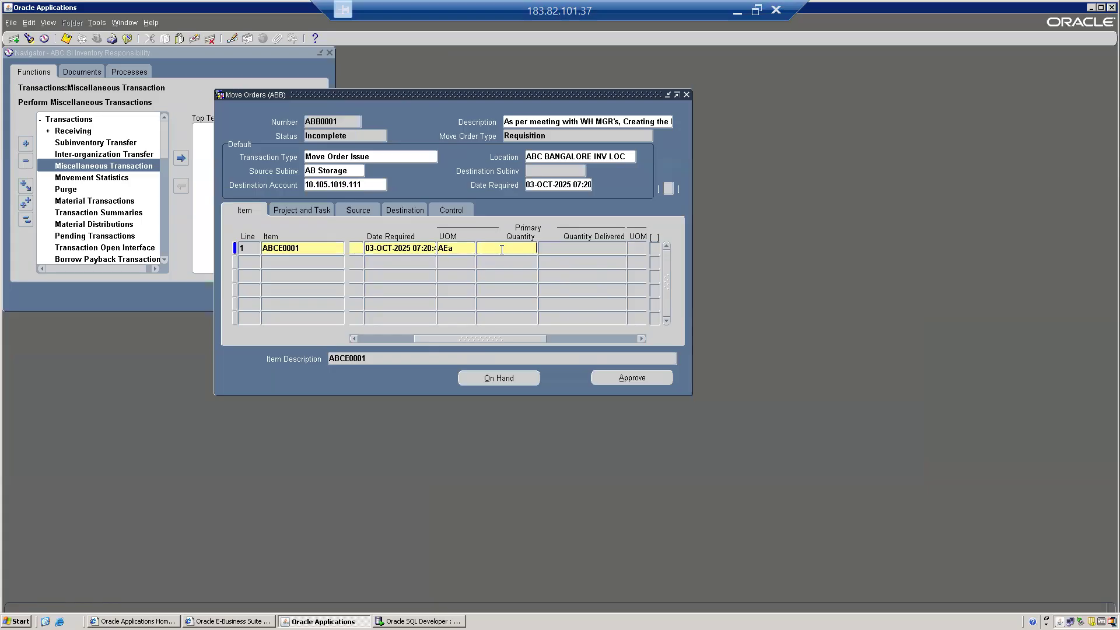
type("10")
key("Tab")
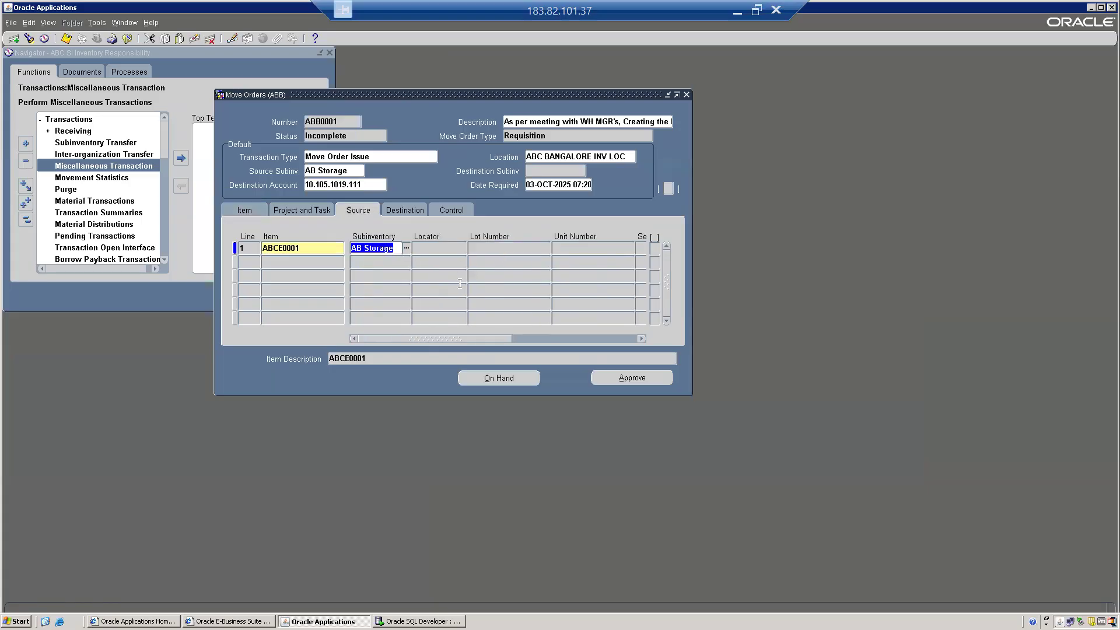
Check the move order line's destination account and location, and save the move order.
left_click(406, 213)
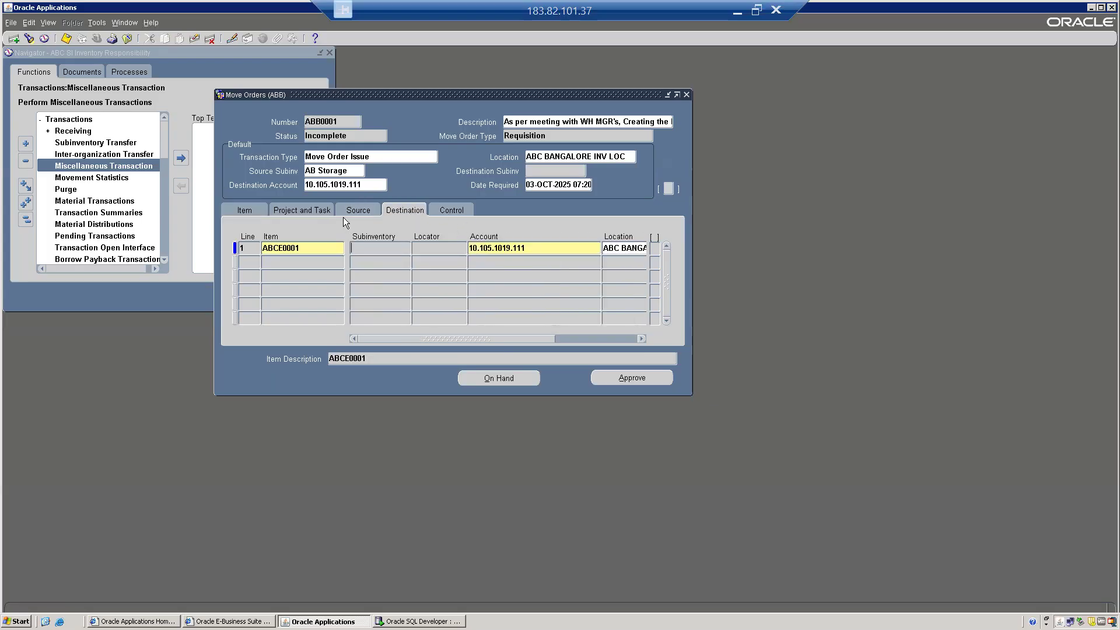
left_click(551, 250)
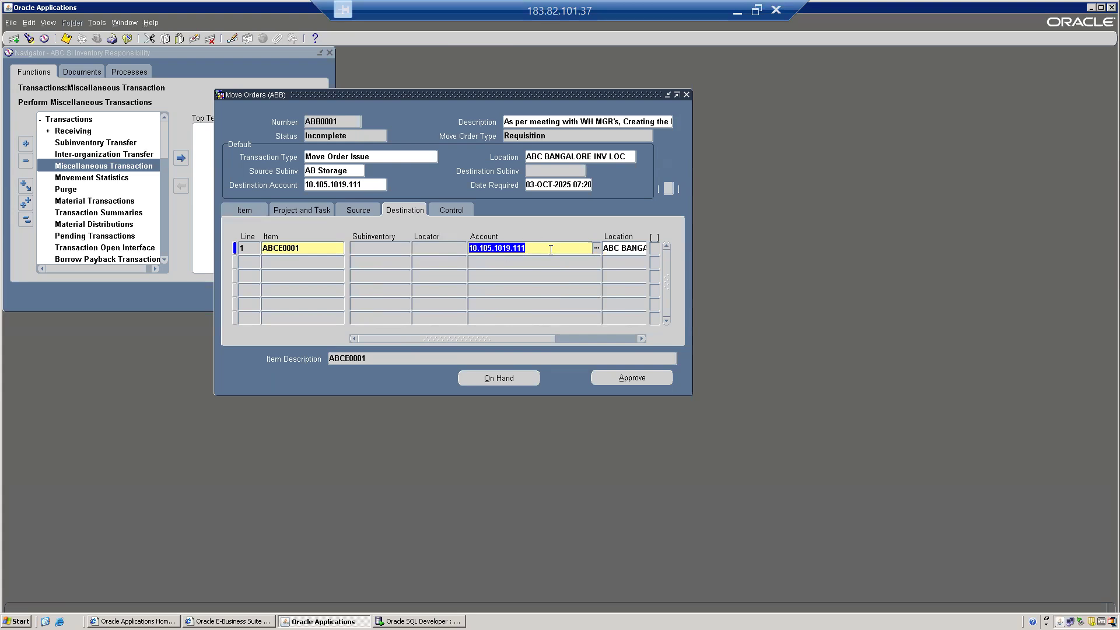
left_click(551, 250)
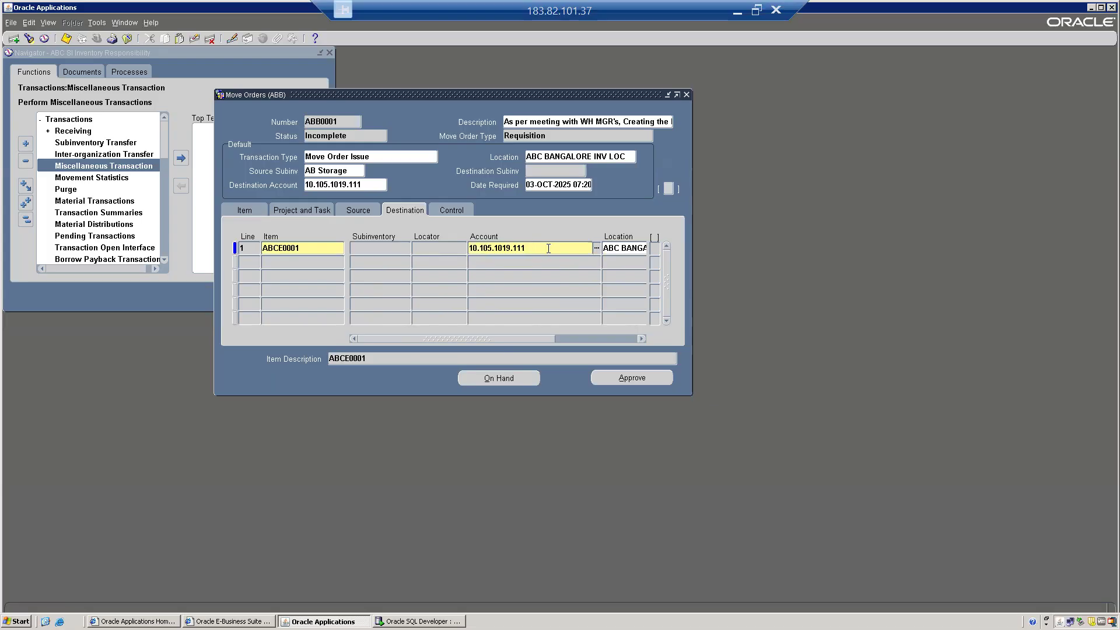
left_click_drag(548, 248, 419, 244)
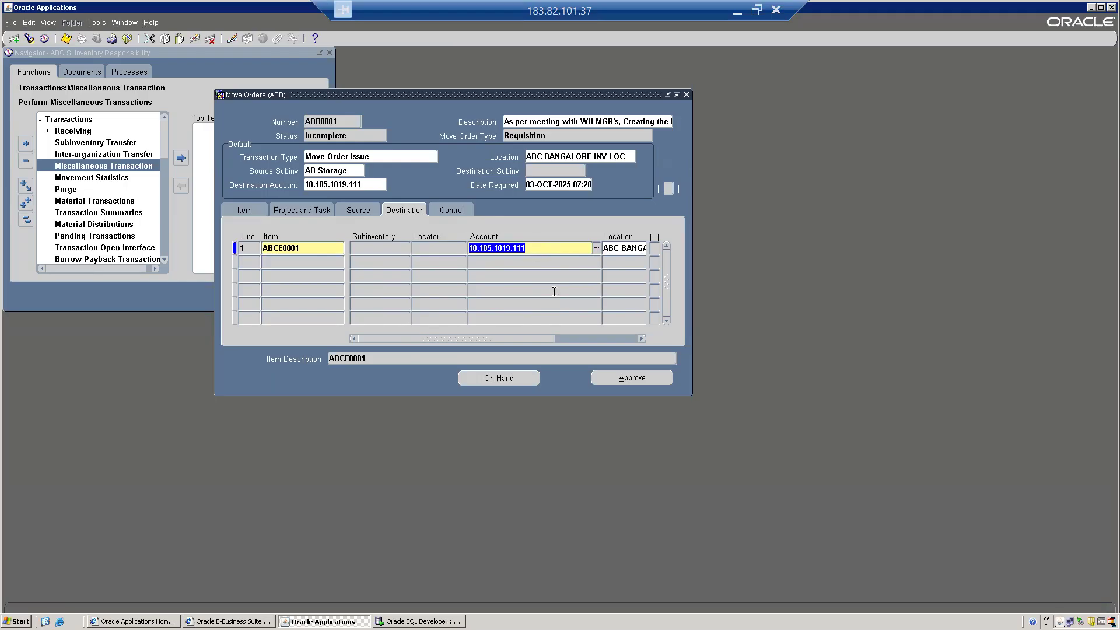
left_click_drag(516, 338, 577, 342)
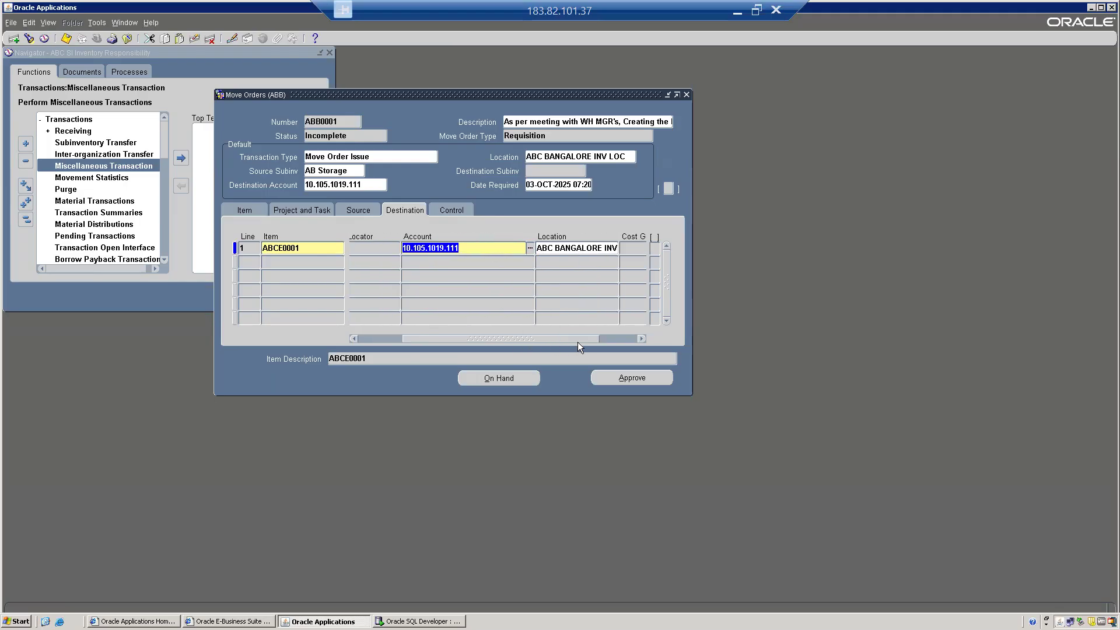
left_click(543, 252)
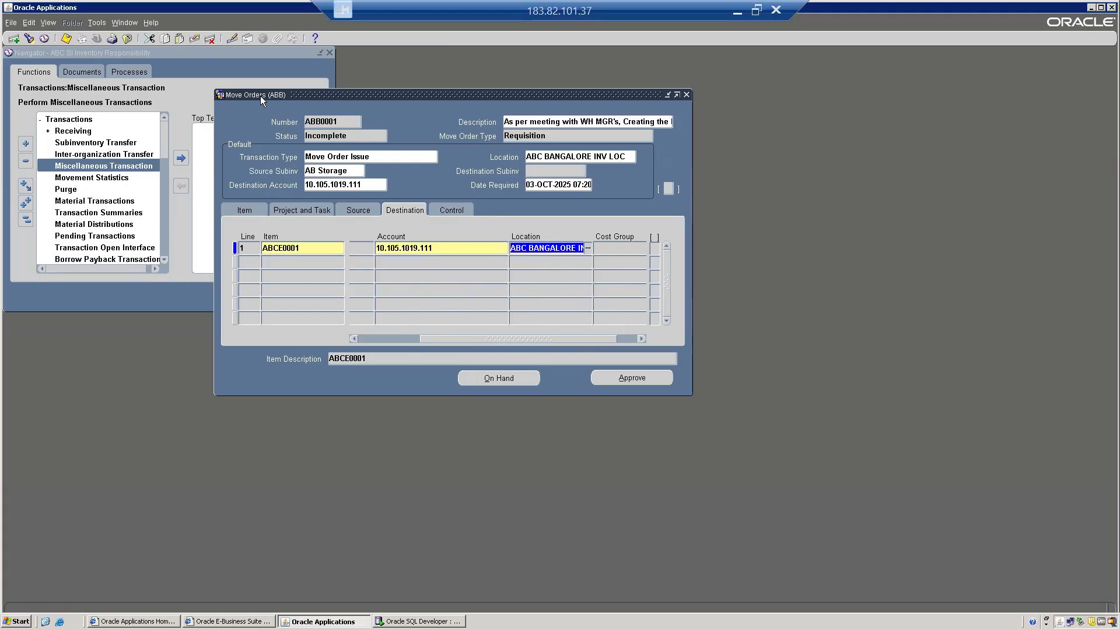
left_click(66, 38)
Try to approve the move order, and look up the line's on-hand stock in the Material Workbench.
left_click(610, 378)
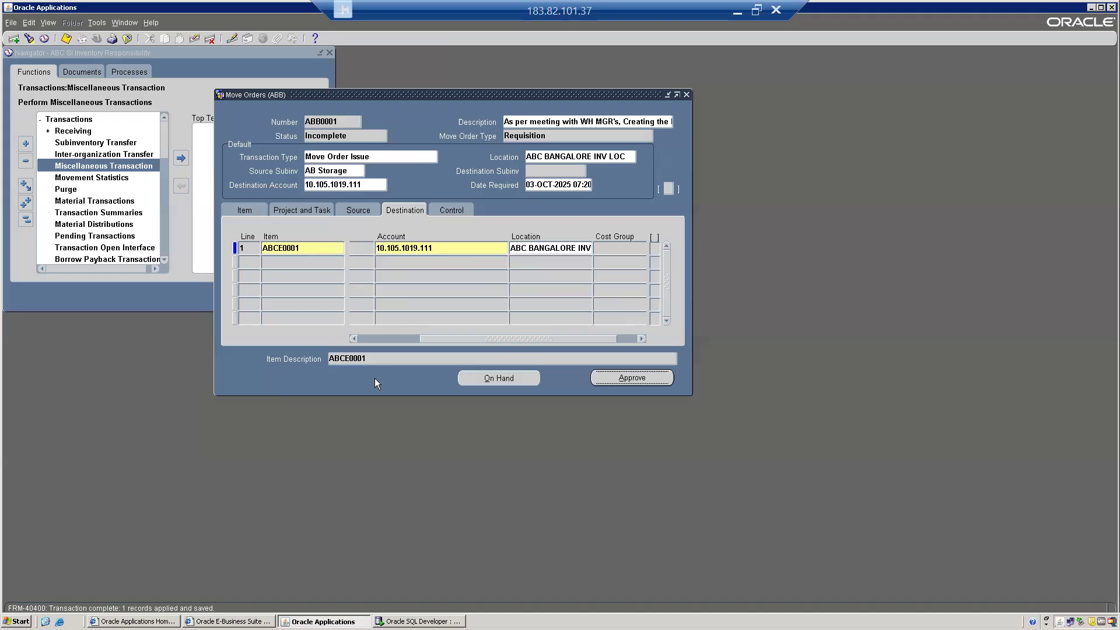
left_click(506, 380)
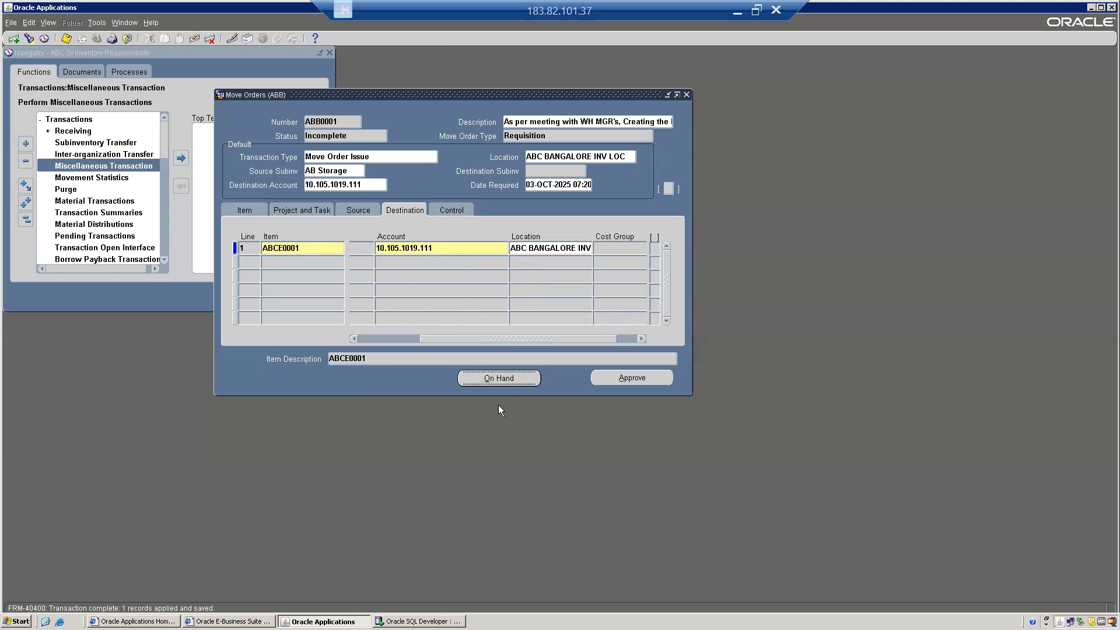
left_click(489, 378)
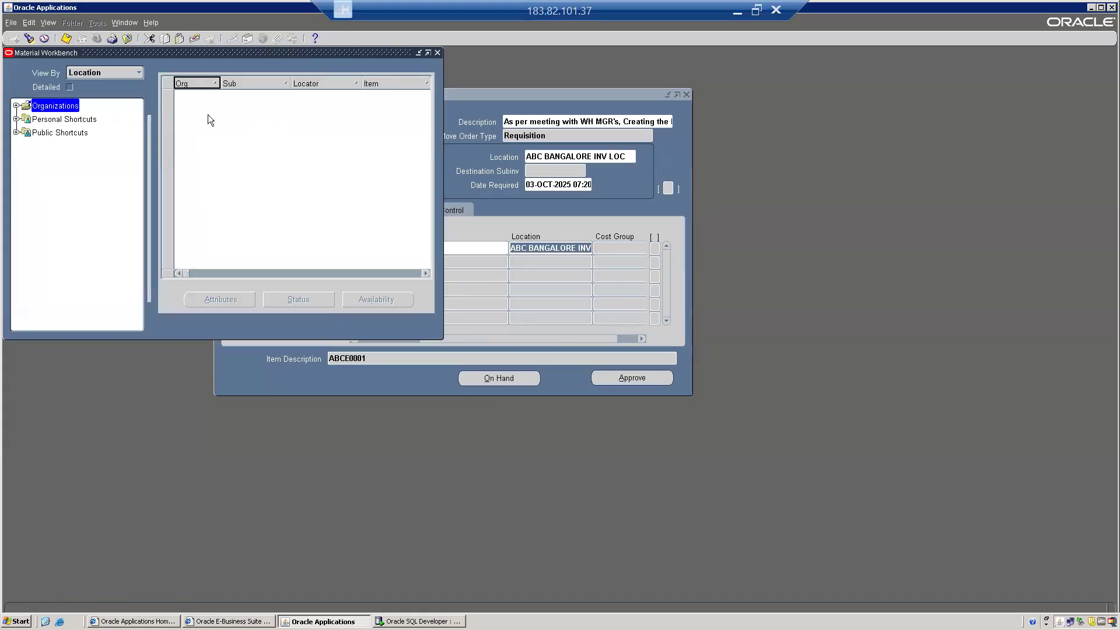
left_click(437, 52)
Change the move order line's source subinventory to ABC RM SUB, found with AB%, and save.
left_click(330, 171)
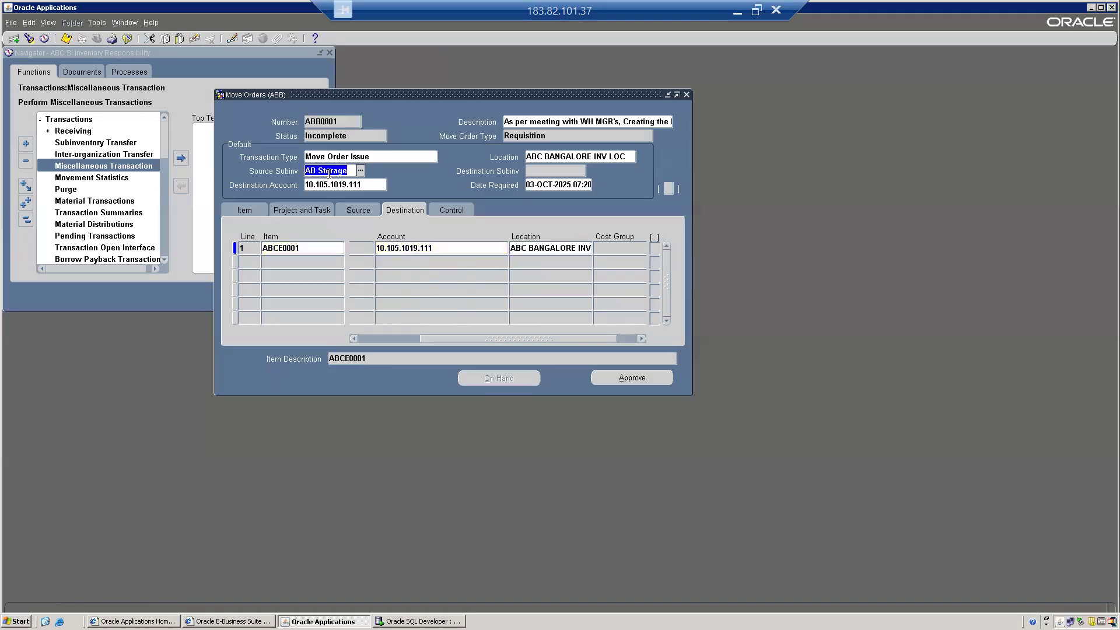
left_click_drag(438, 337, 267, 346)
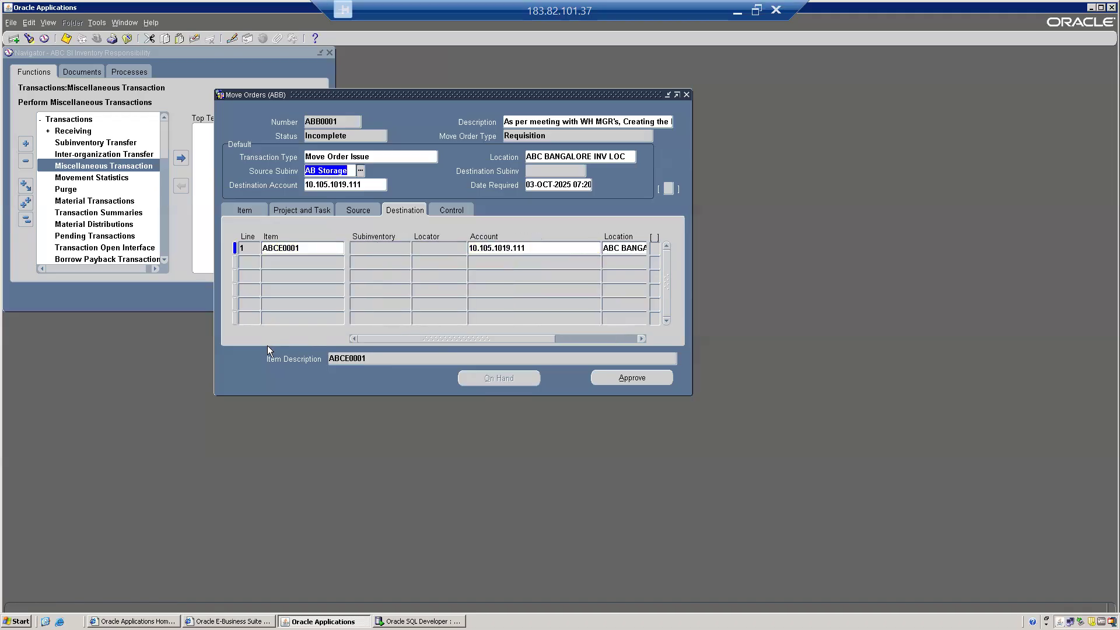
left_click(357, 211)
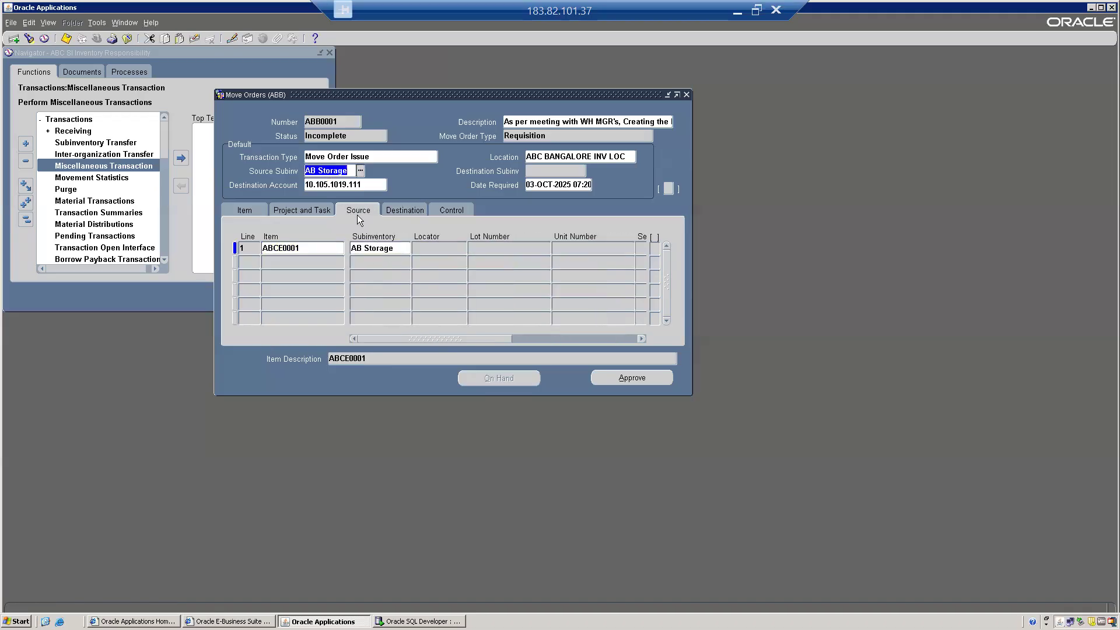
left_click(371, 249)
key("ctrl+l")
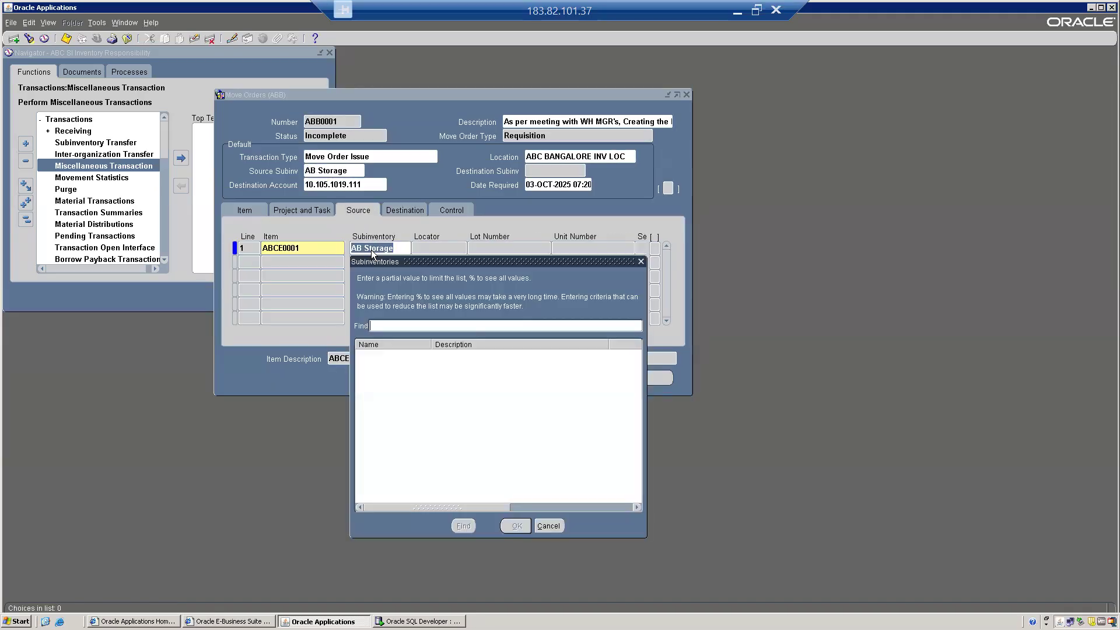
type("AB%")
key("Return")
key("Down")
key("Down")
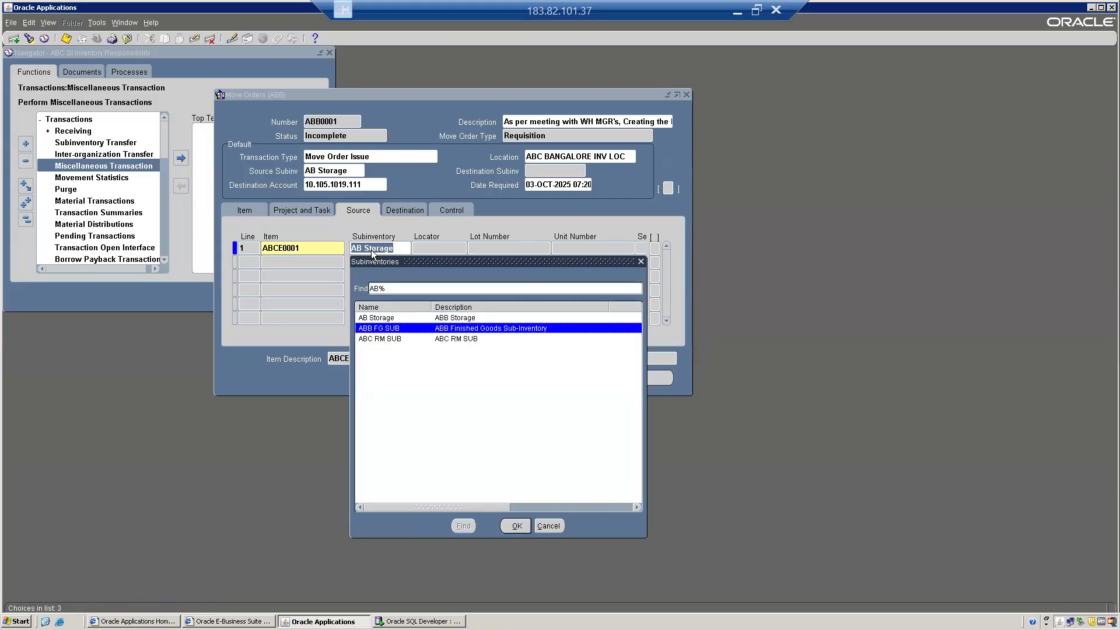
key("Return")
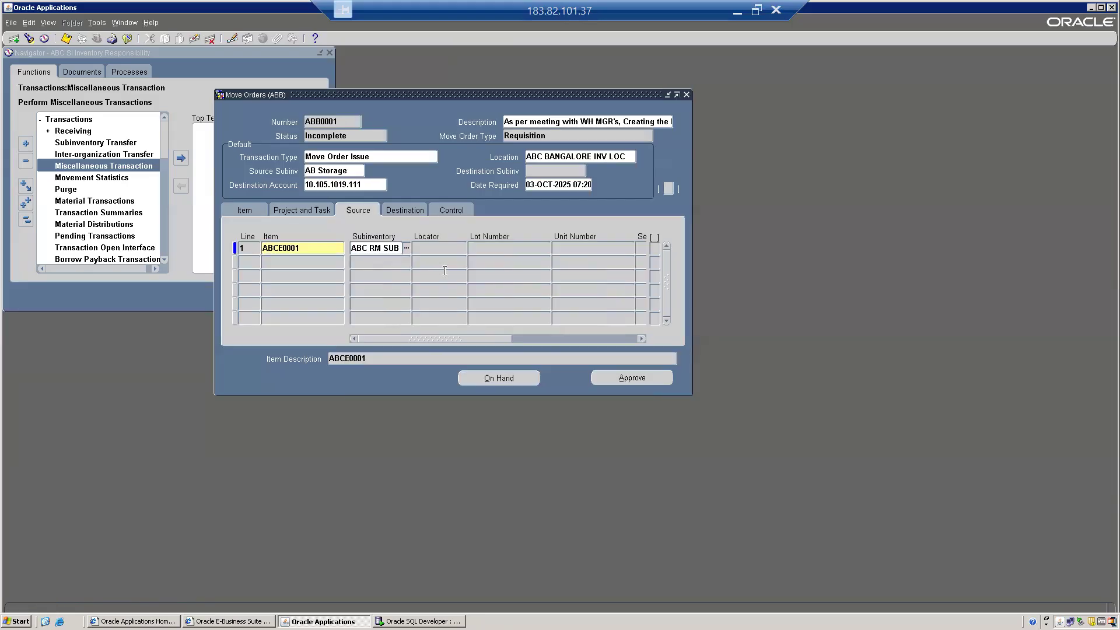
key("ctrl+s")
Check the on-hand quantity of ABCE0001 in ABC RM SUB in the Material Workbench.
left_click(510, 378)
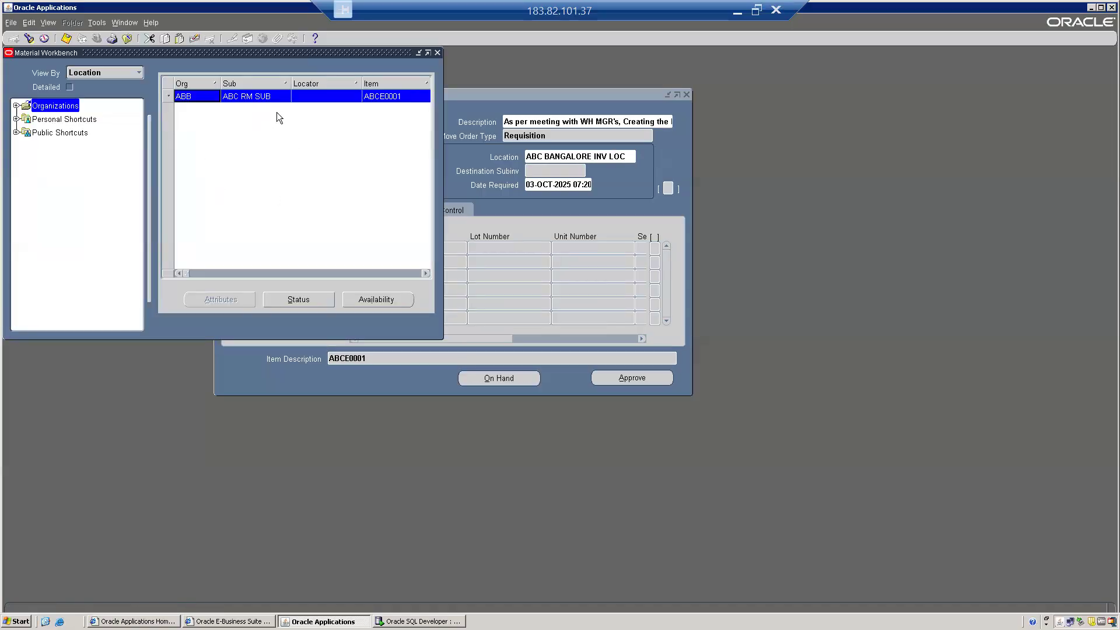
left_click_drag(188, 272, 208, 272)
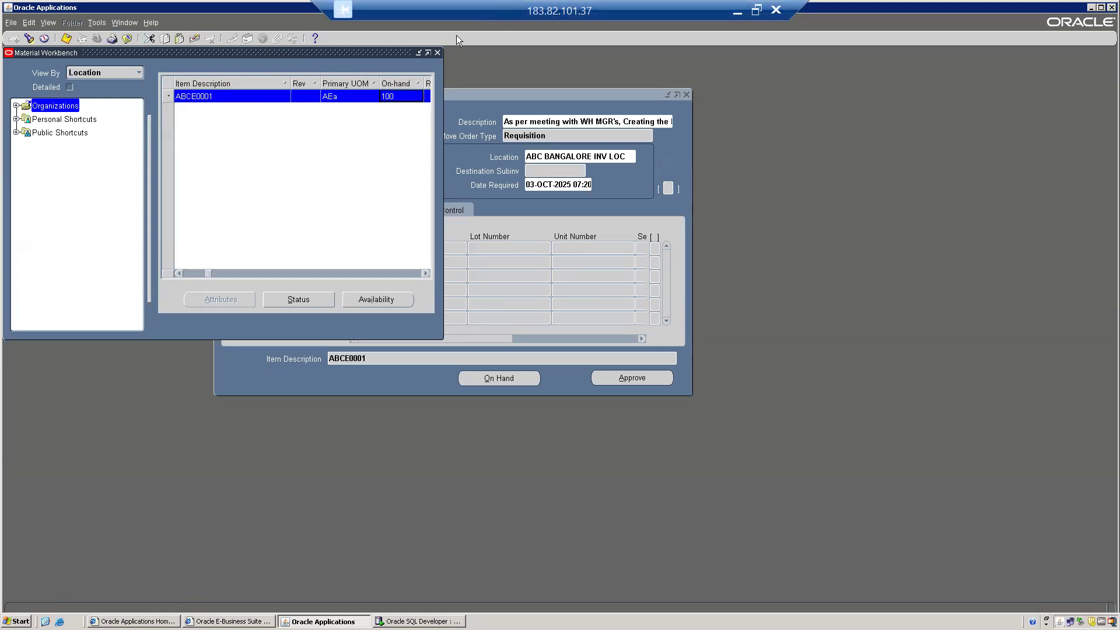
left_click(437, 52)
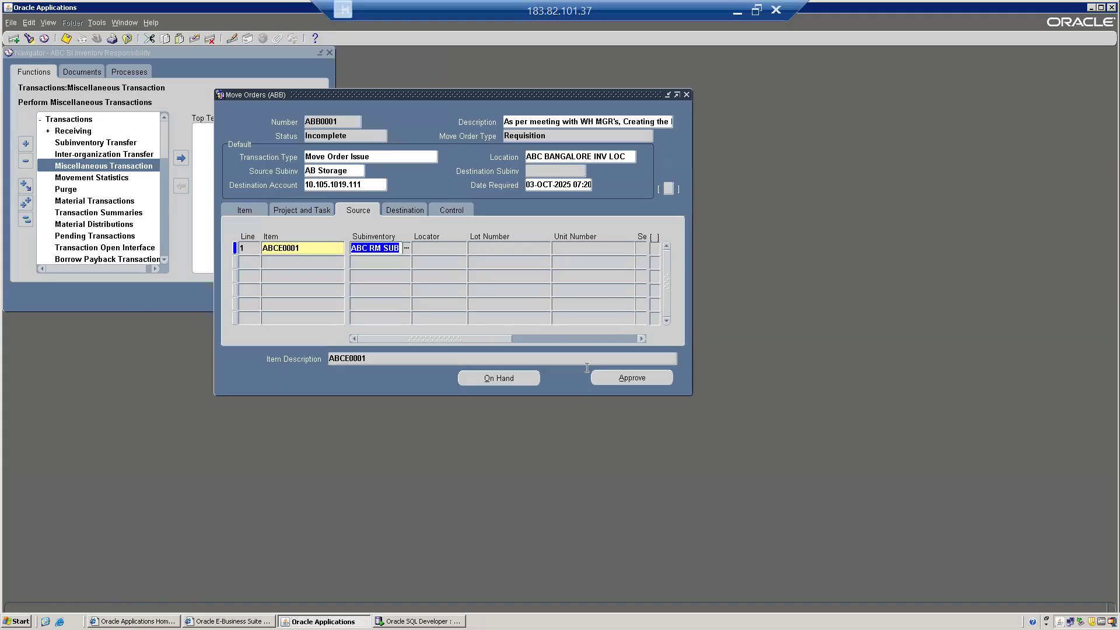
Approve the move order, check its status and number, and close it.
left_click(627, 380)
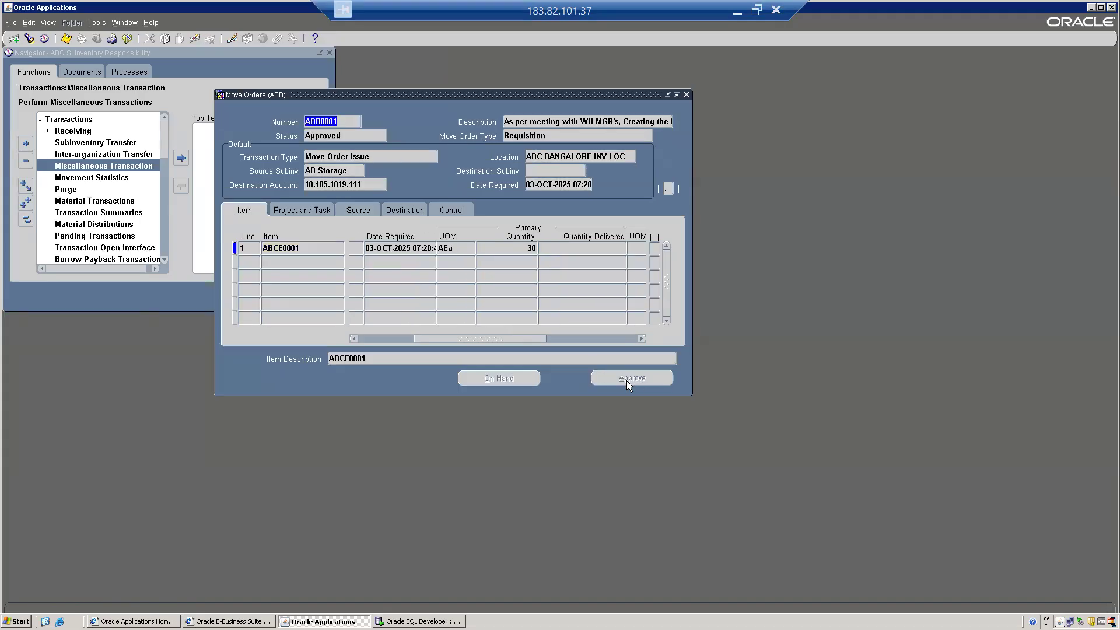
left_click(353, 133)
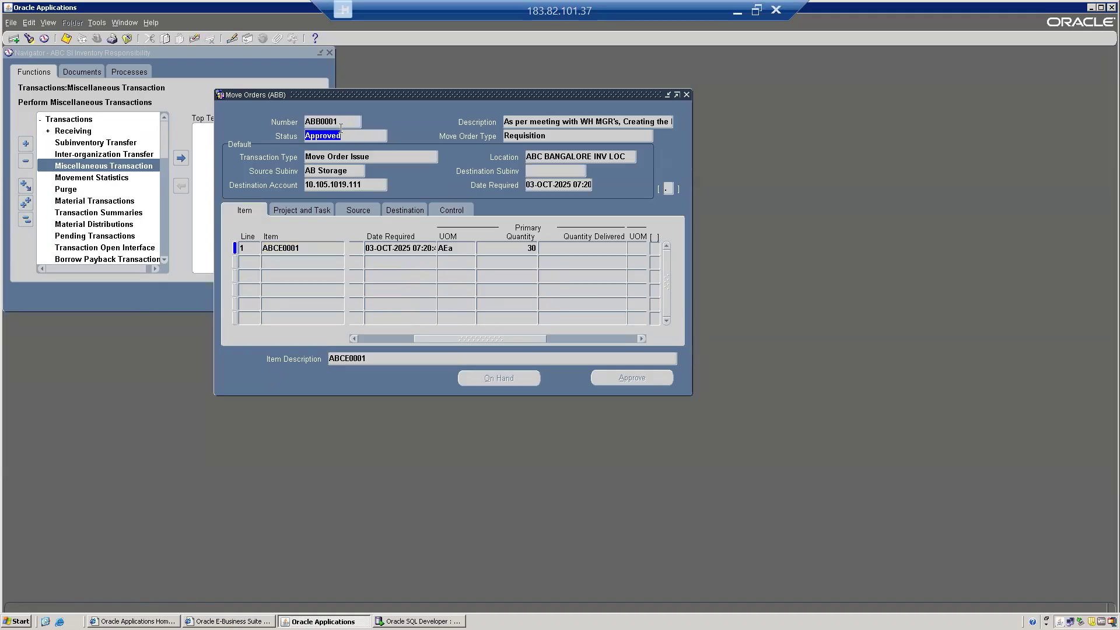
left_click(349, 121)
key("alt+f")
key("c")
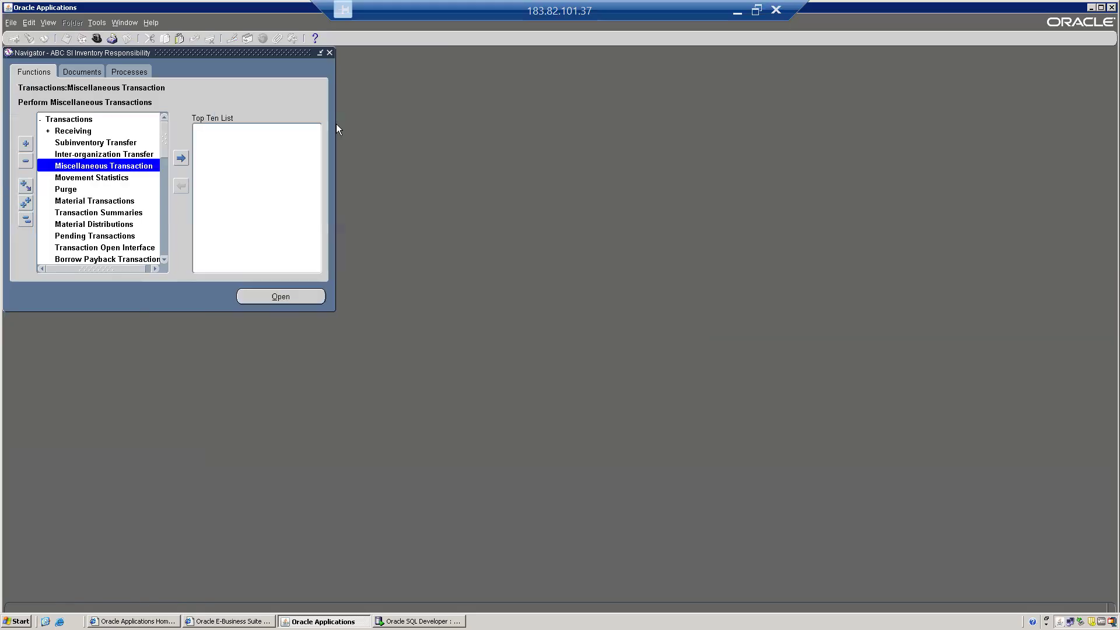
Open Transact Move Orders and find the lines of the approved move order by its number.
left_click(29, 219)
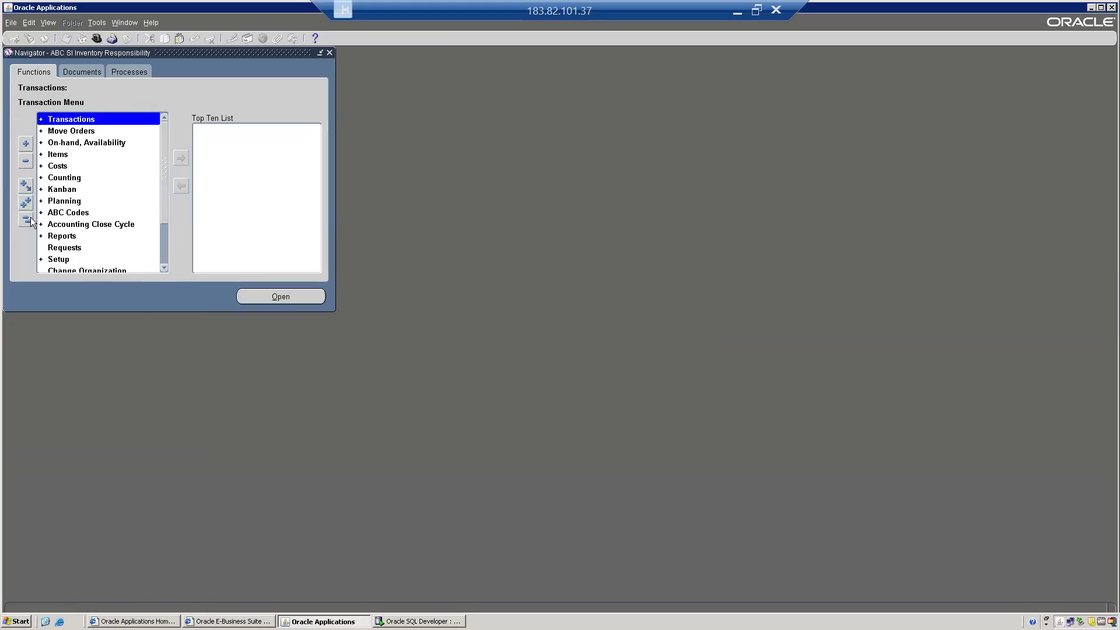
key("Down")
key("Return")
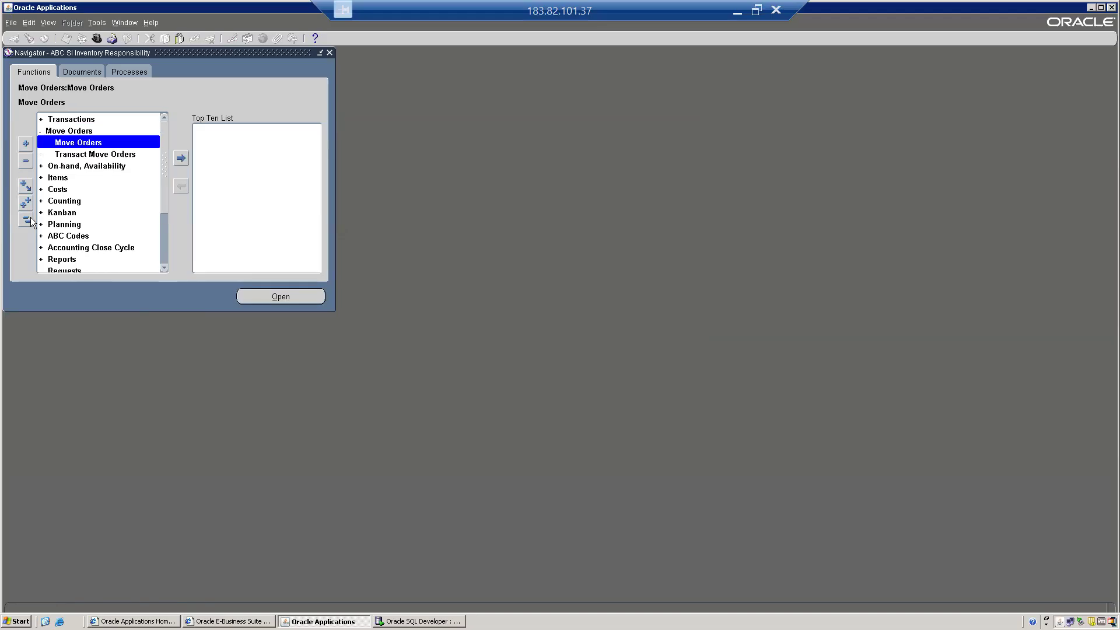
key("Down")
key("Return")
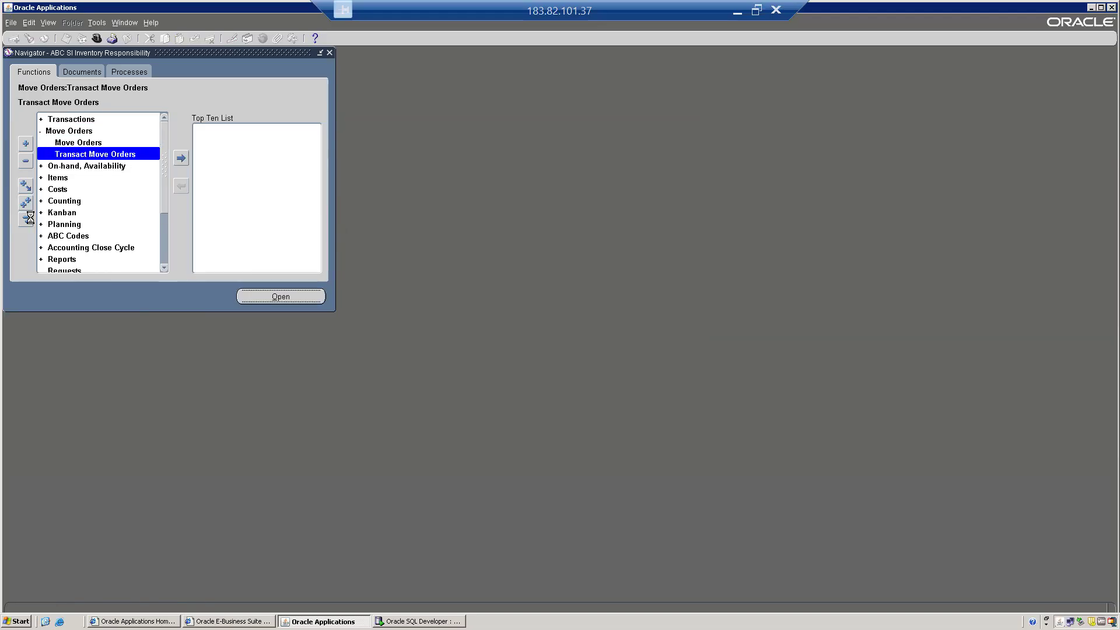
type("ABB0001")
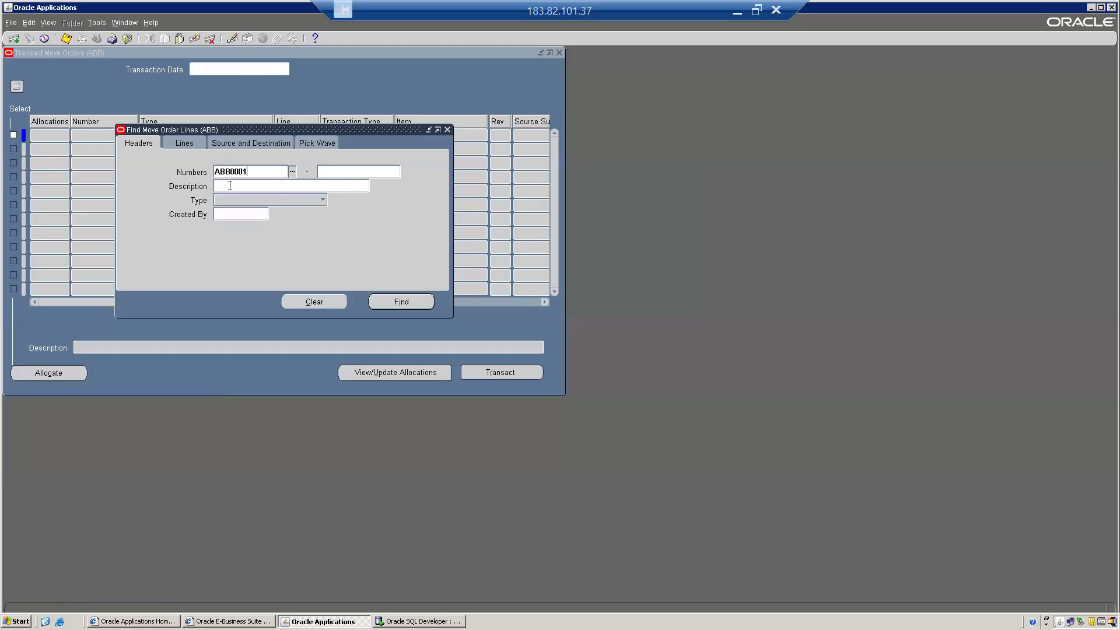
key("Tab")
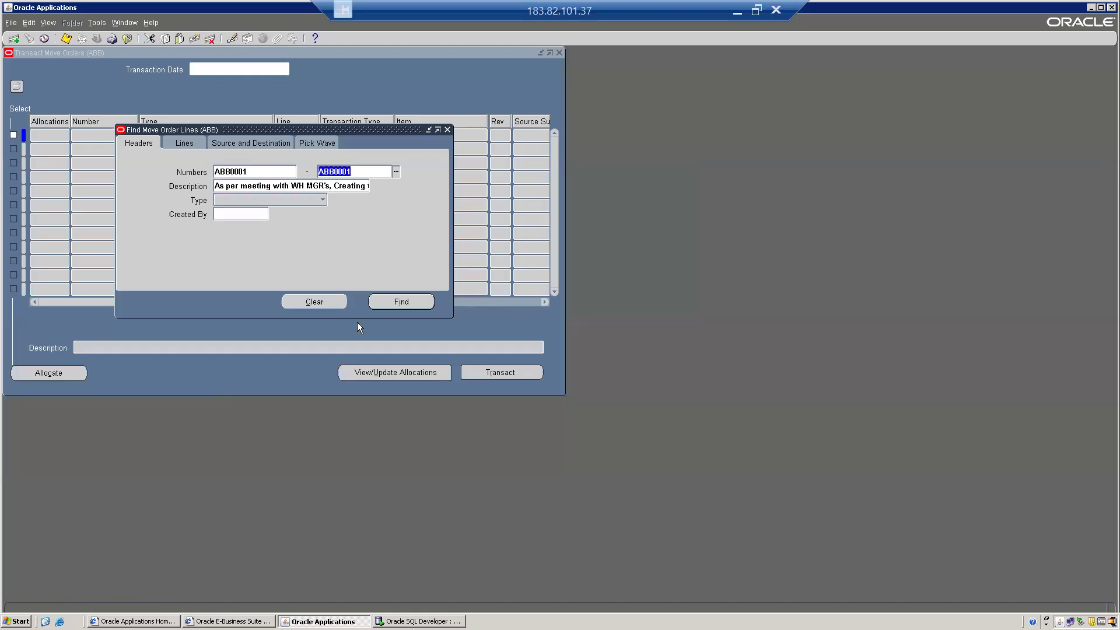
left_click(432, 304)
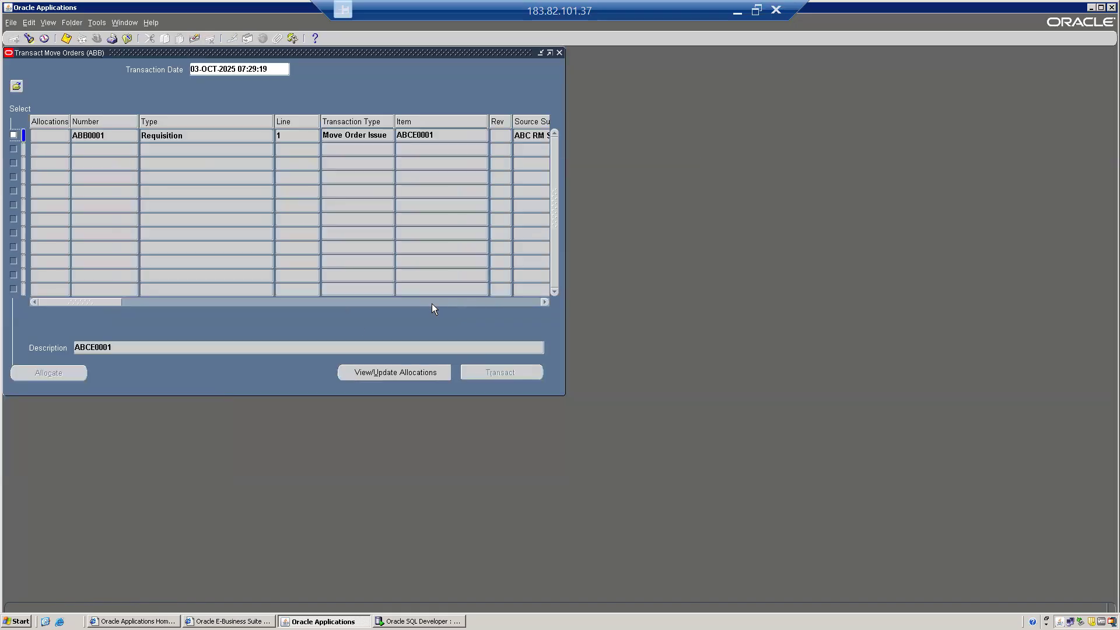
Select the move order line for ABCE0001 and allocate it.
left_click(14, 135)
left_click_drag(75, 302, 258, 306)
left_click(53, 379)
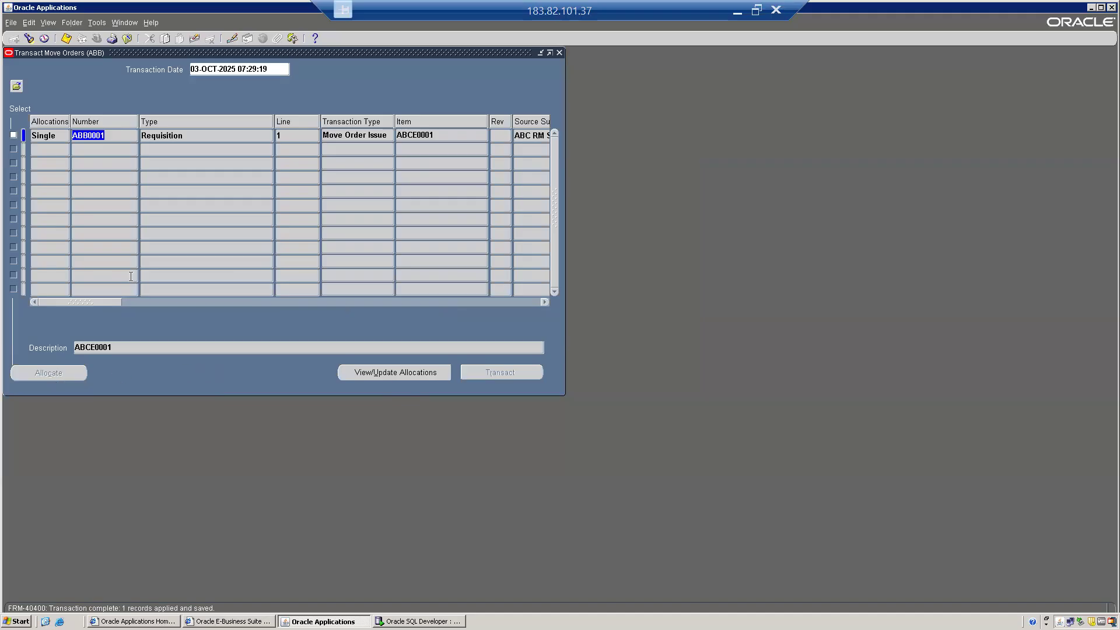
Review the allocation of the ABCE0001 move order line, transact it, and close the Transact Move Orders form.
left_click(14, 136)
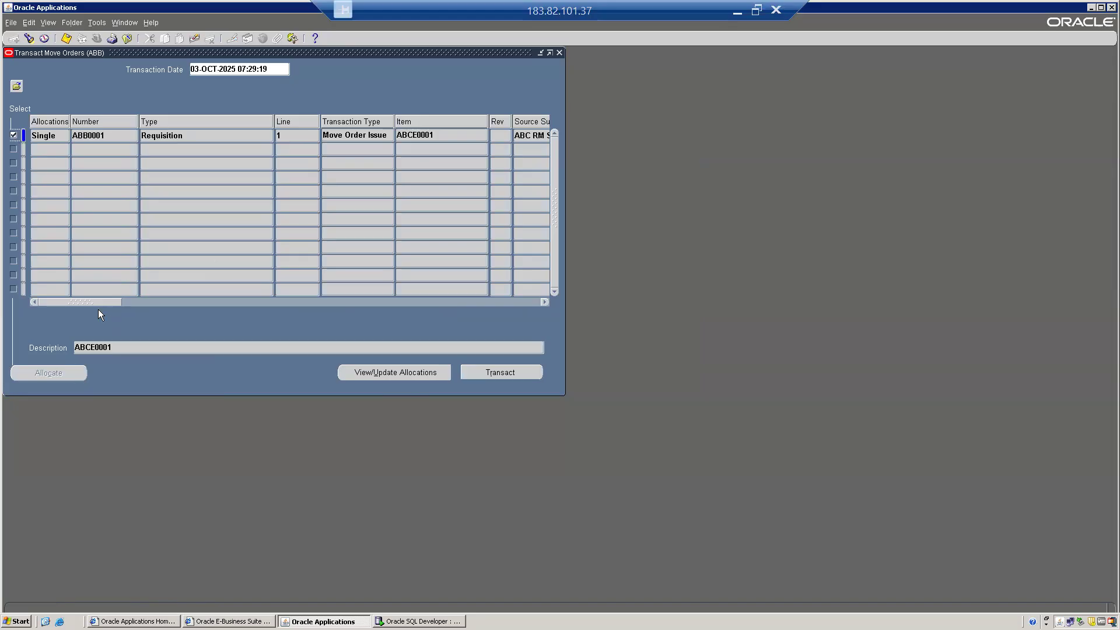
left_click(382, 373)
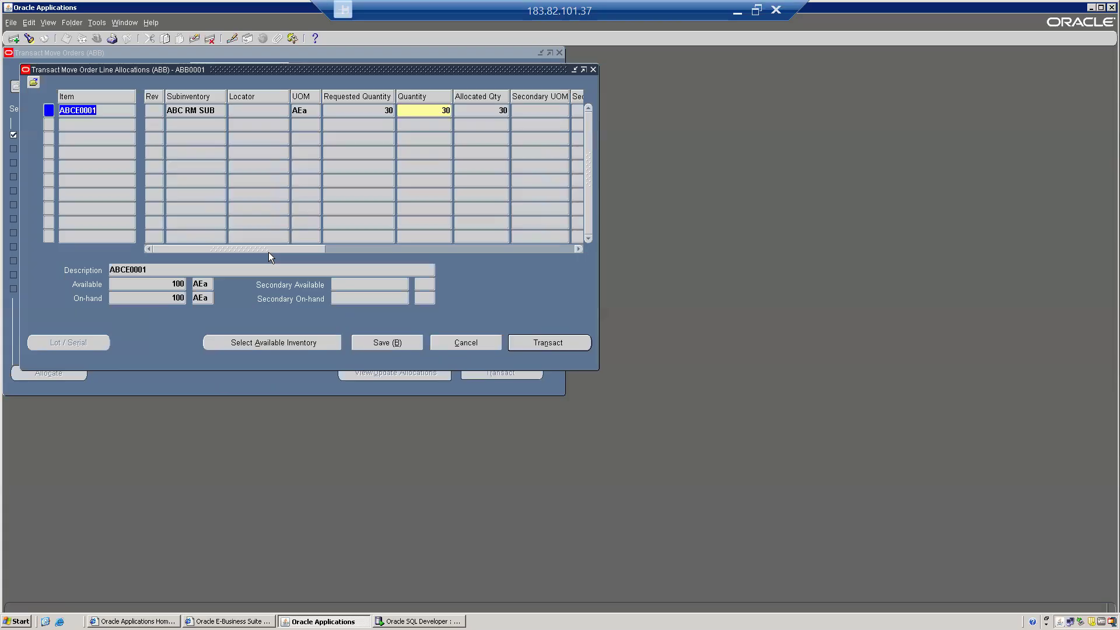
left_click_drag(261, 249, 286, 249)
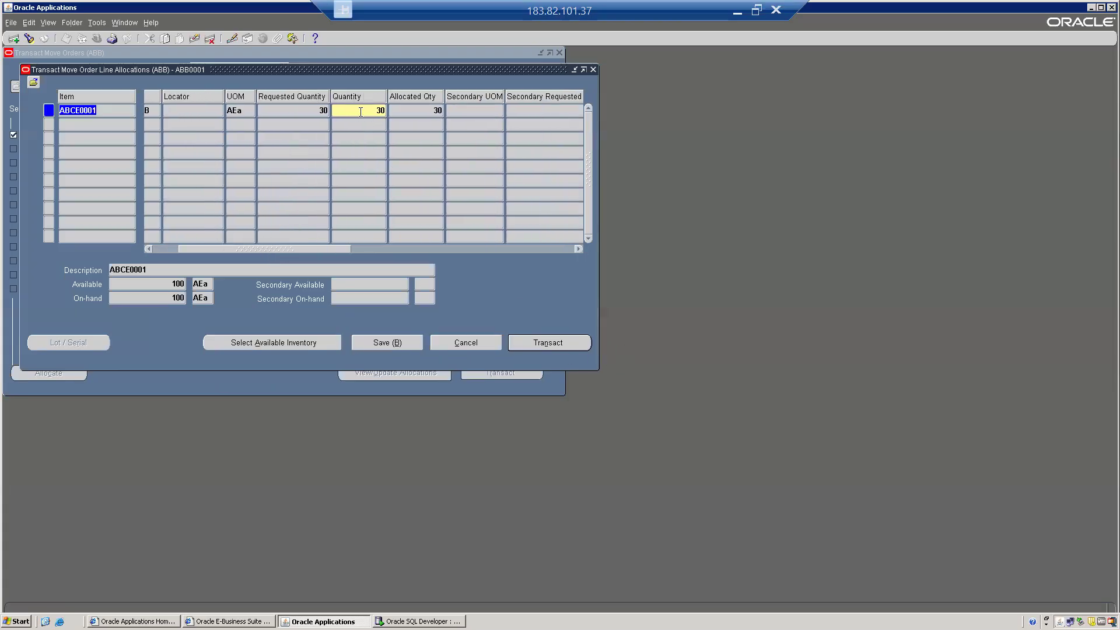
left_click(423, 111)
left_click(551, 344)
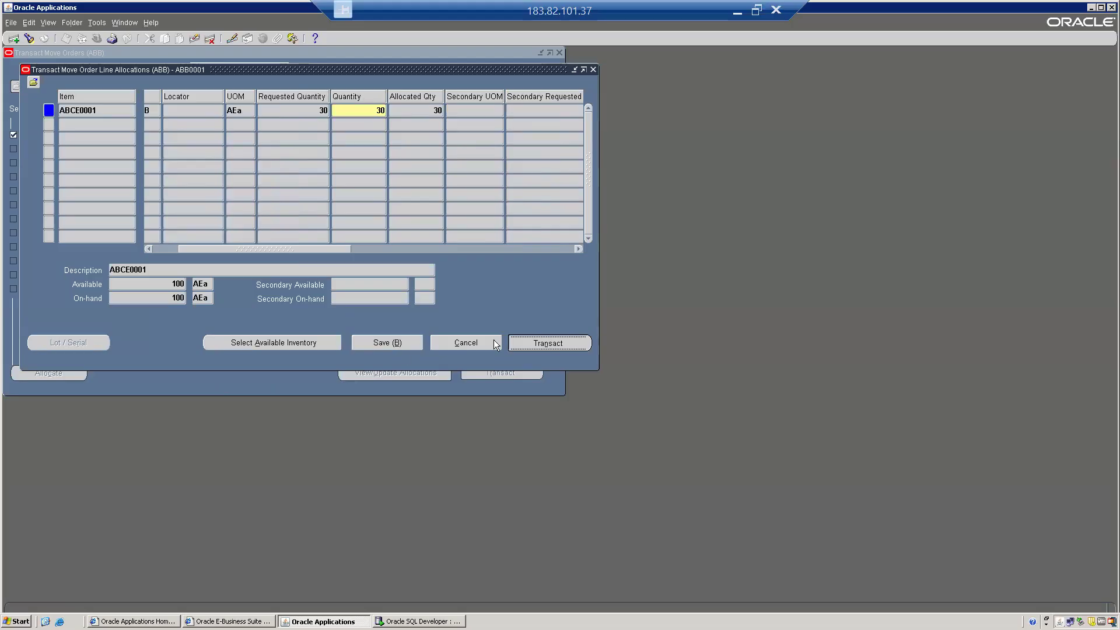
left_click(564, 347)
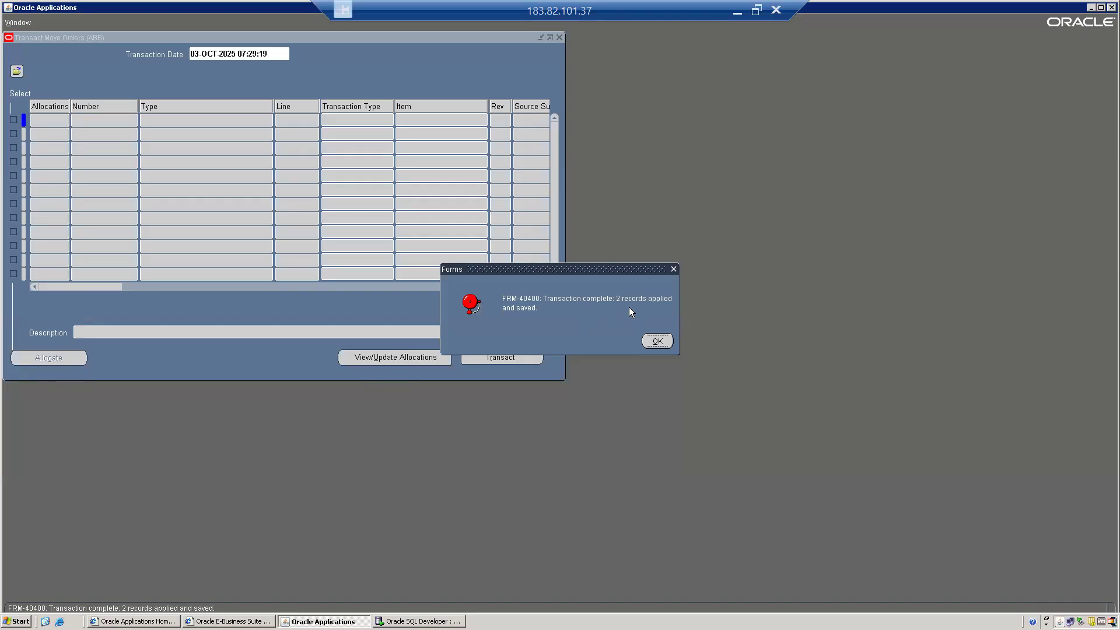
left_click(657, 342)
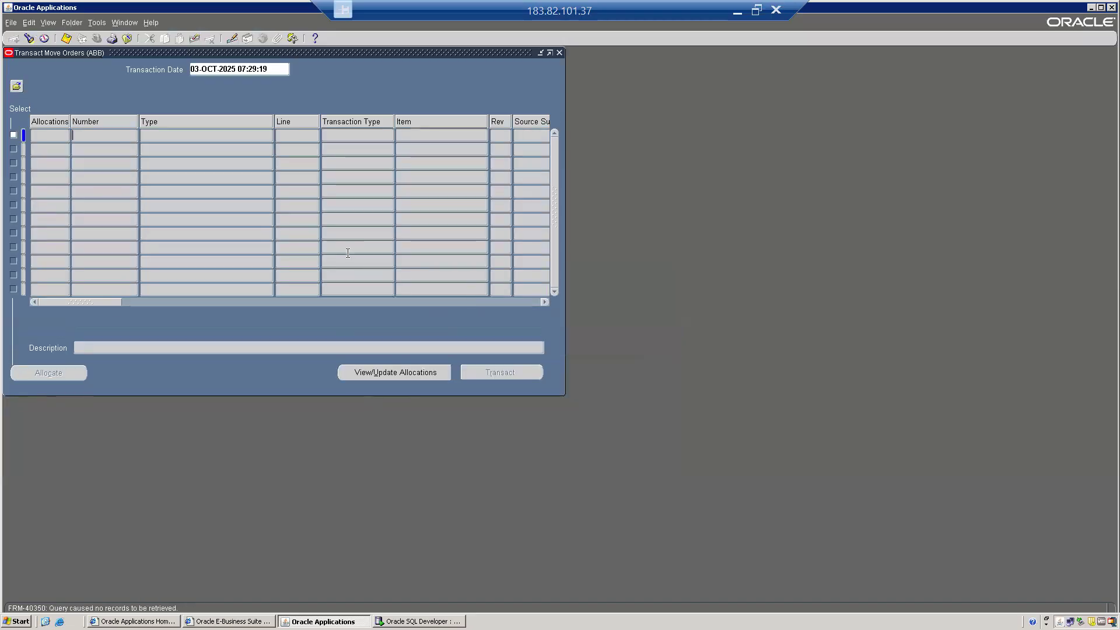
key("alt+f")
key("c")
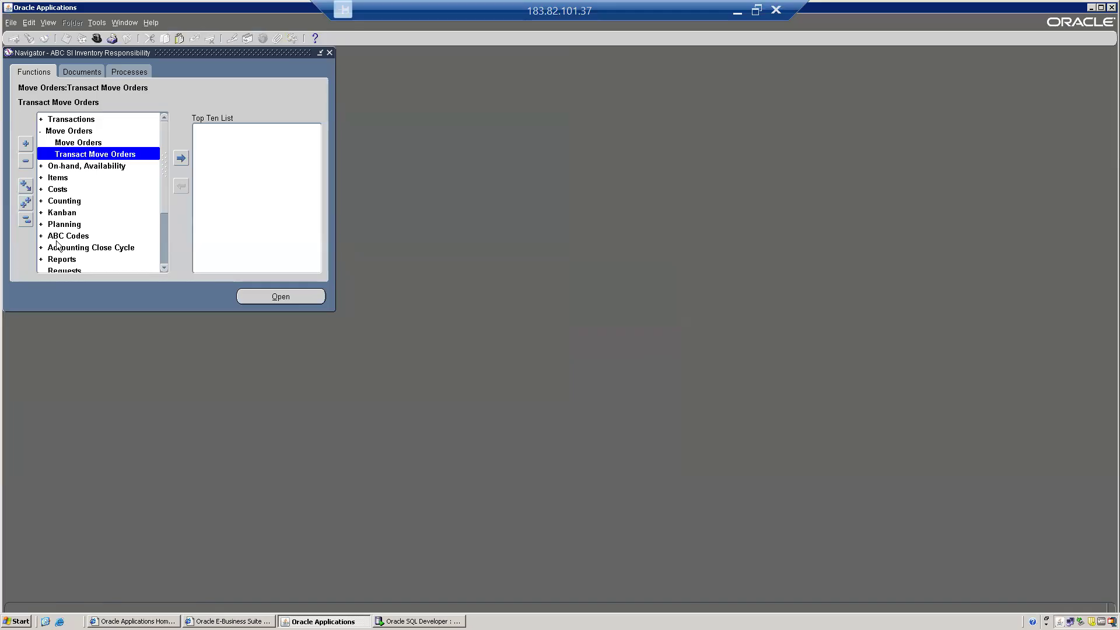
Open the Move Orders form, find the existing move orders, and open the one just transacted for ABCE0001.
left_click(29, 221)
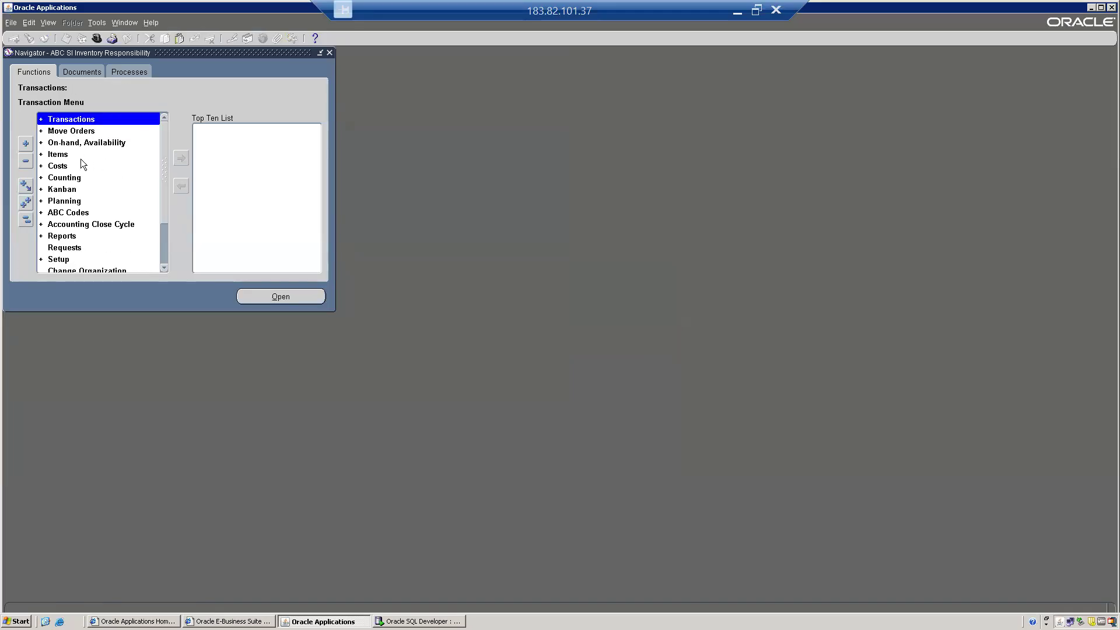
double_click(67, 133)
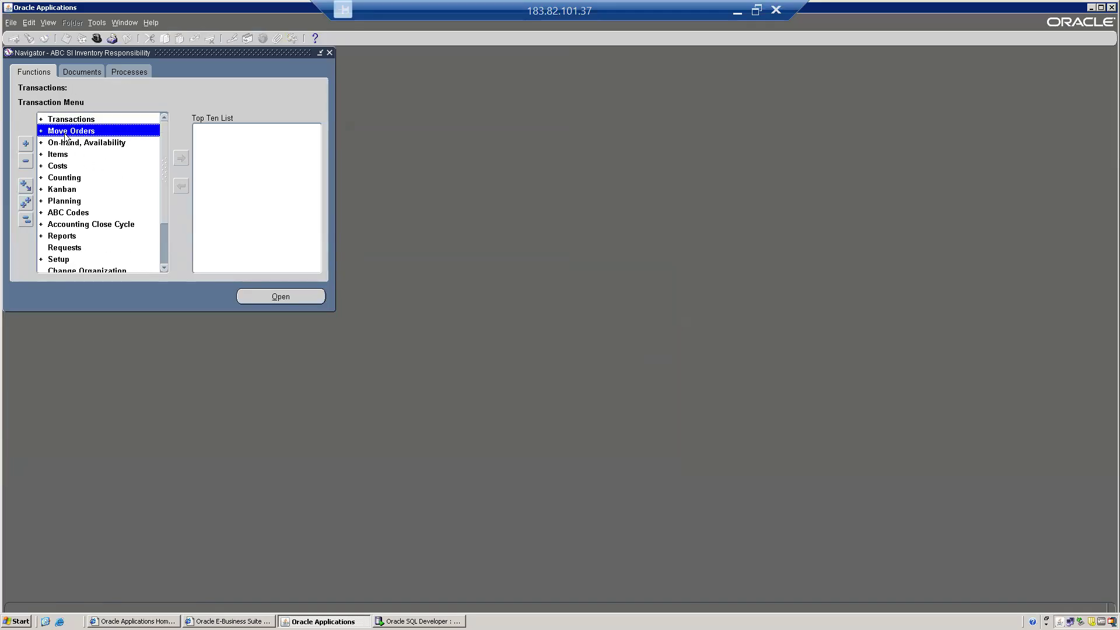
double_click(66, 137)
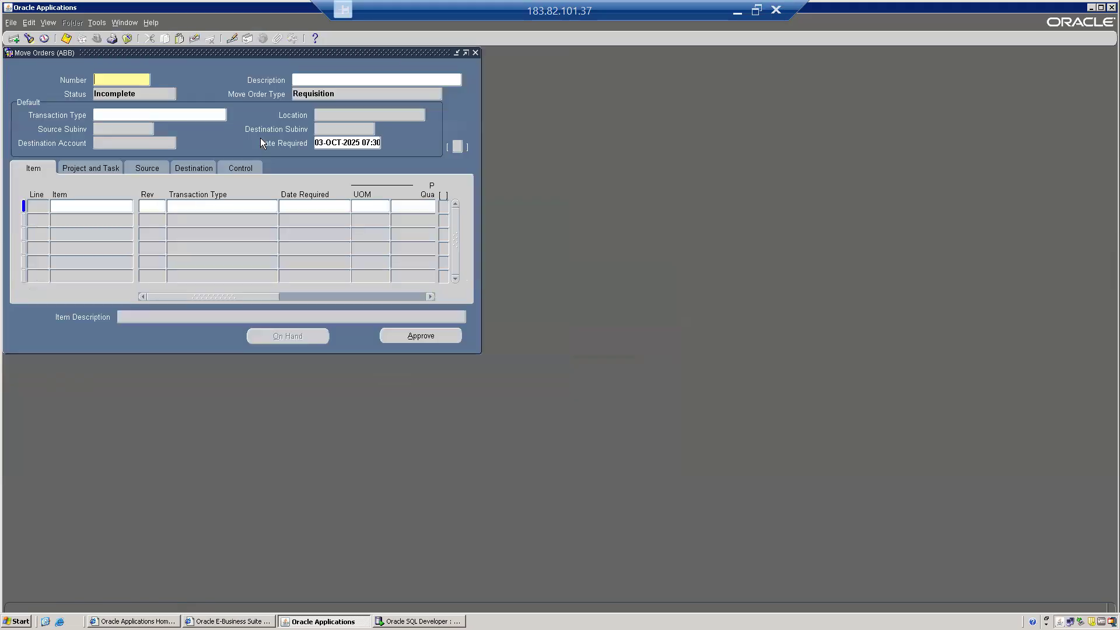
key("F11")
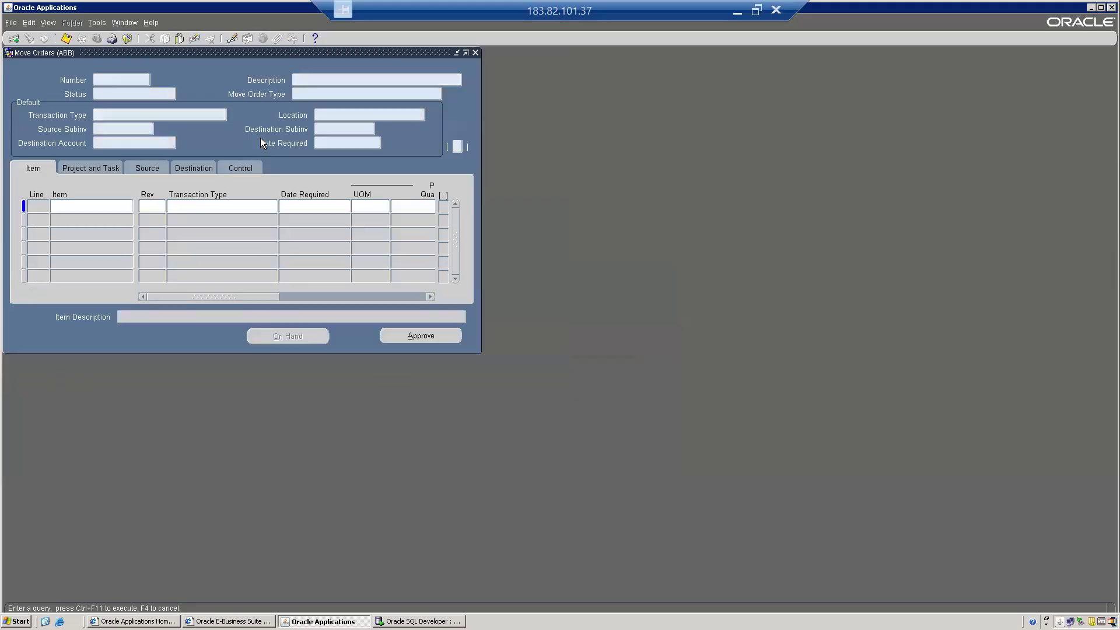
key("F4")
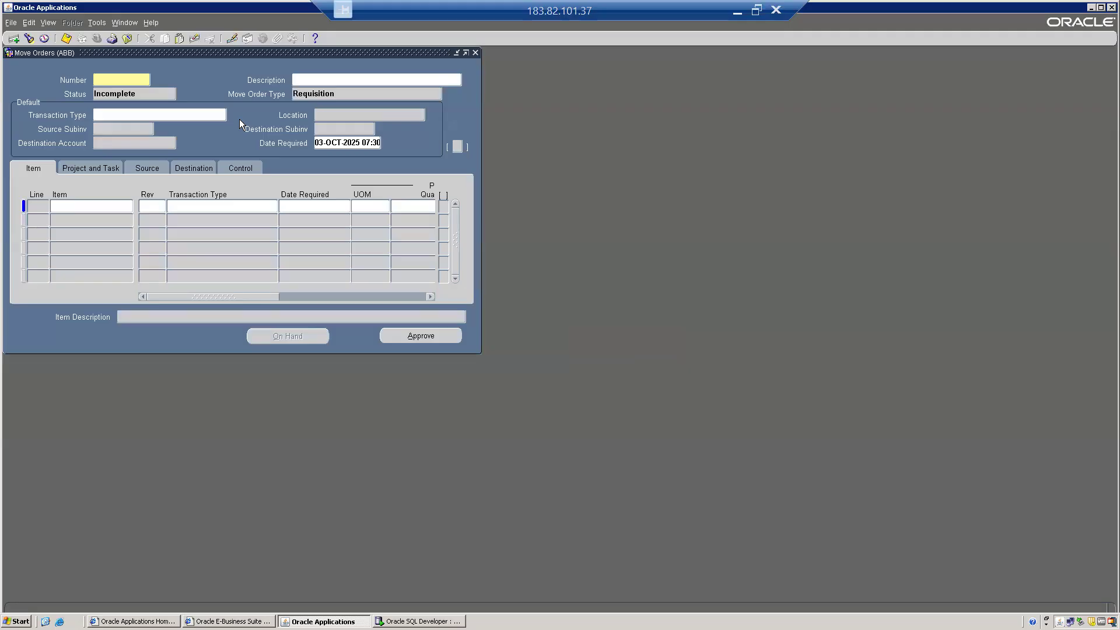
left_click(29, 38)
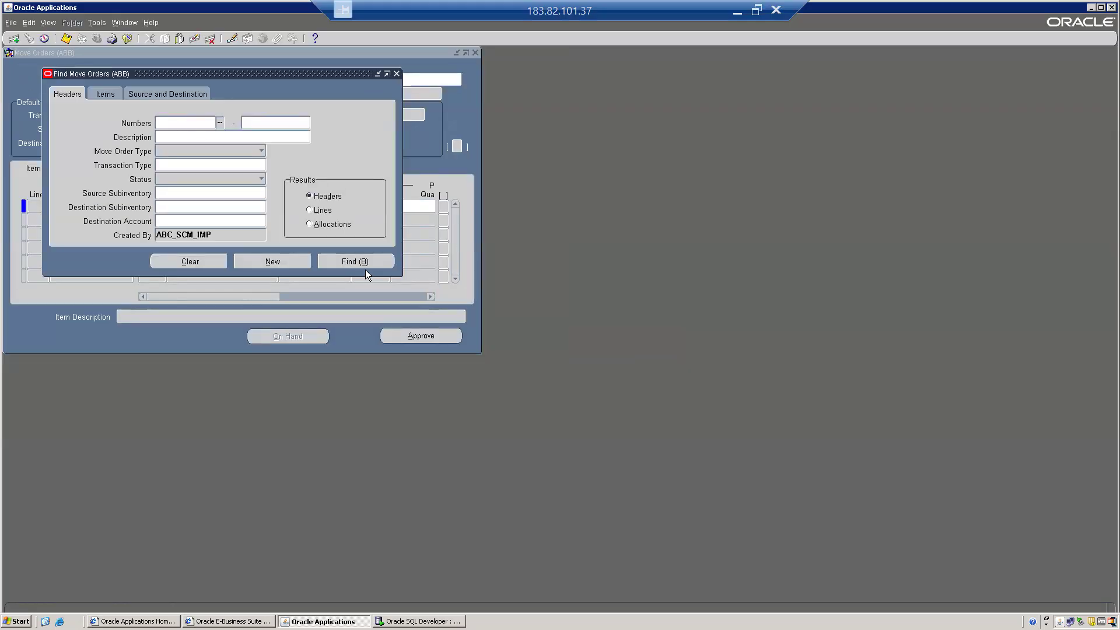
left_click(353, 258)
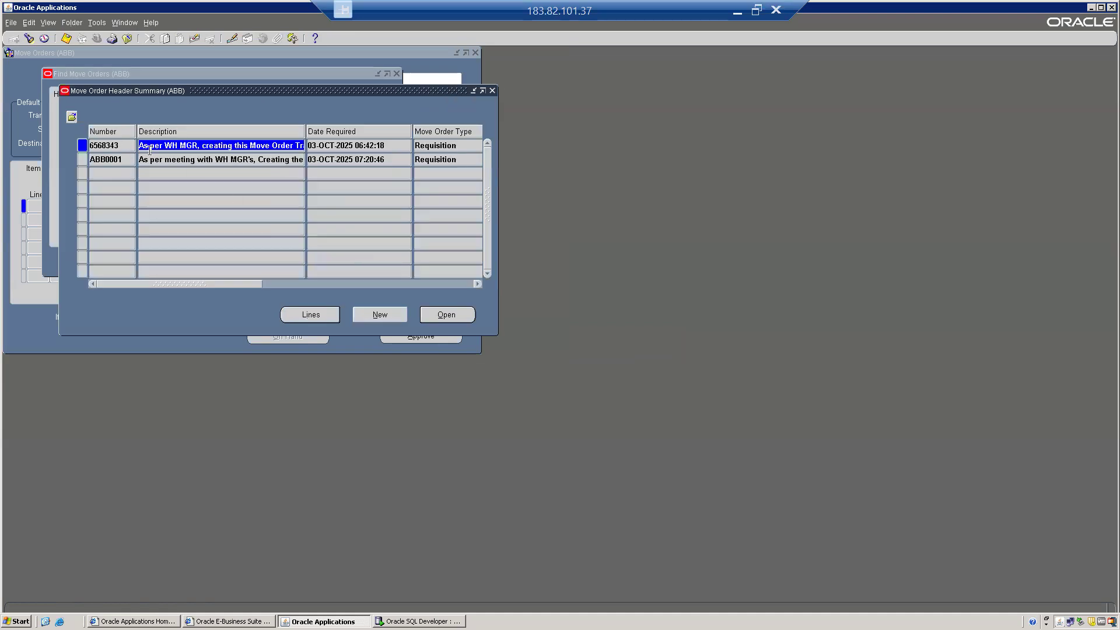
left_click(119, 145)
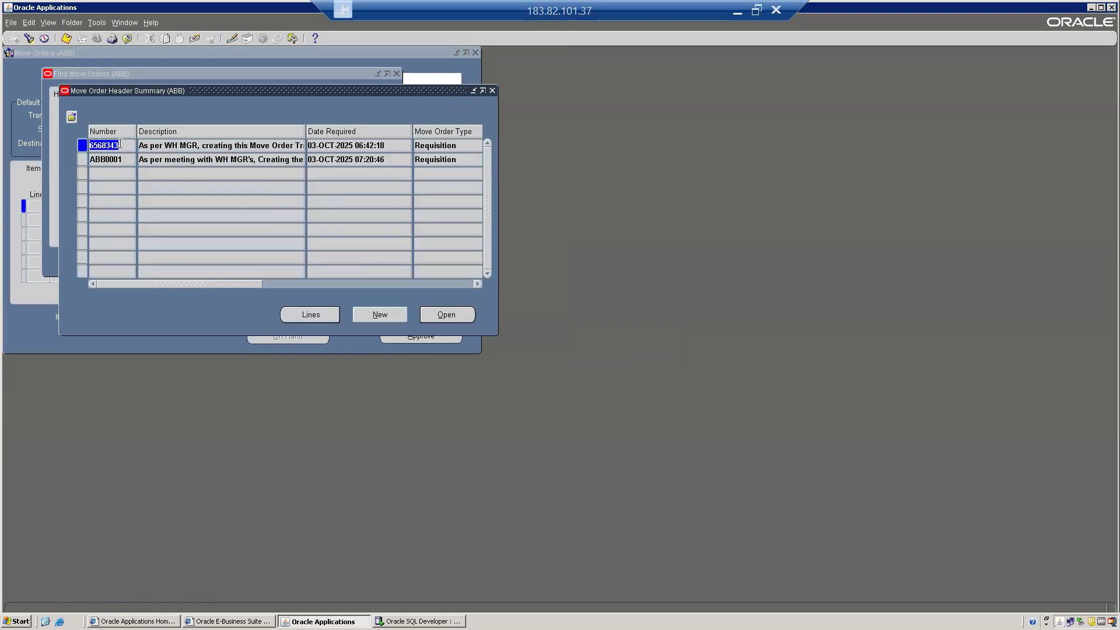
left_click(128, 160)
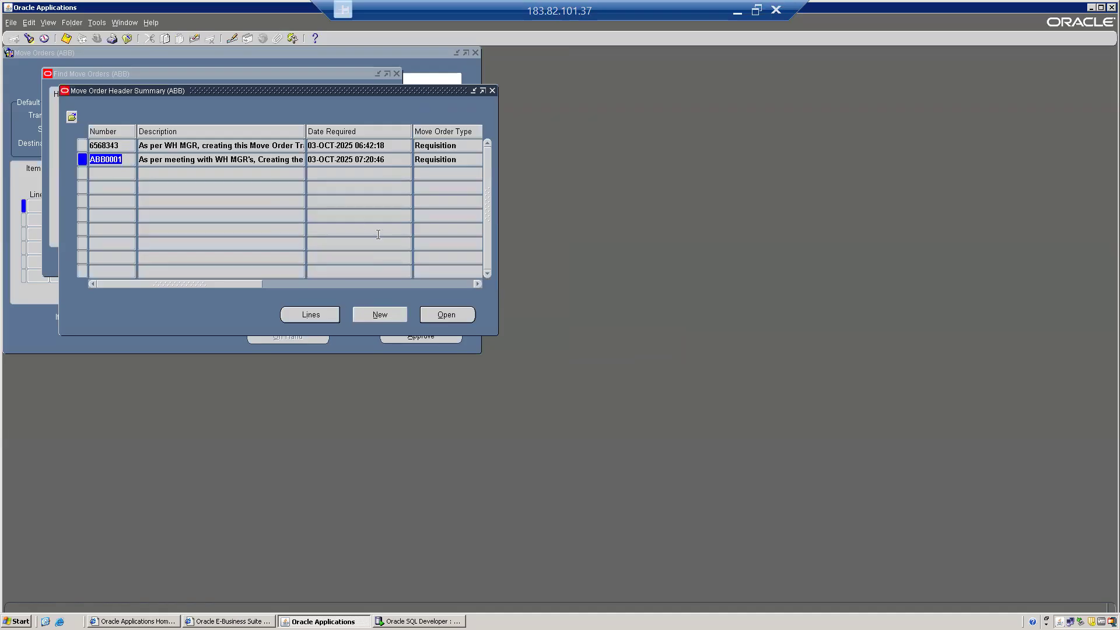
left_click(453, 317)
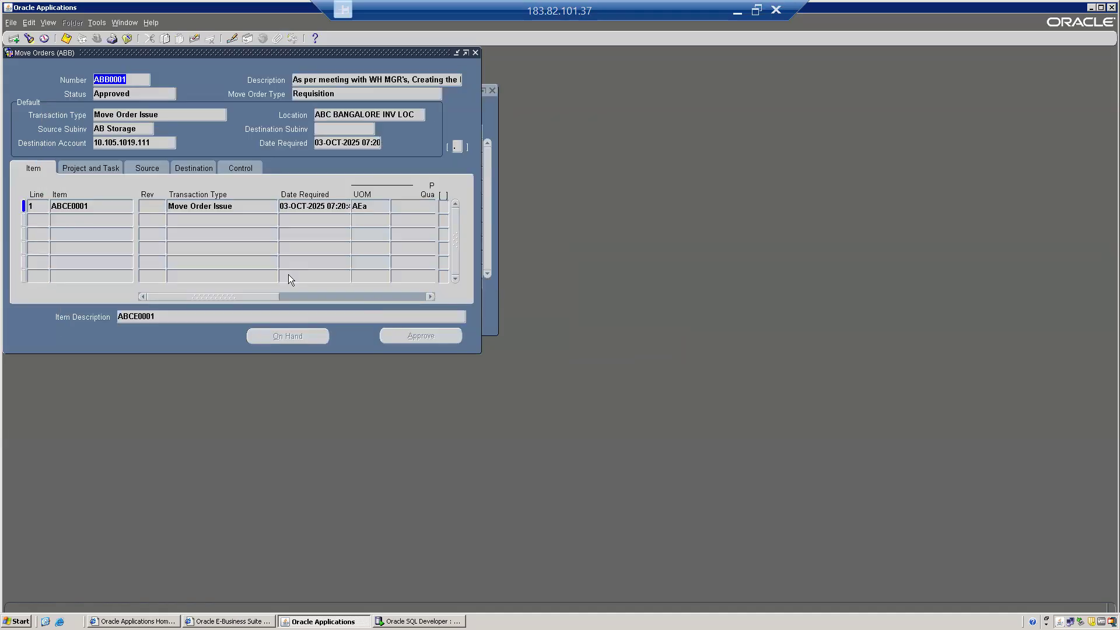
Check the move order's status, transaction type, requested and delivered quantities, and its line's source, destination and control details.
left_click(121, 94)
left_click(164, 114)
left_click_drag(200, 297, 296, 308)
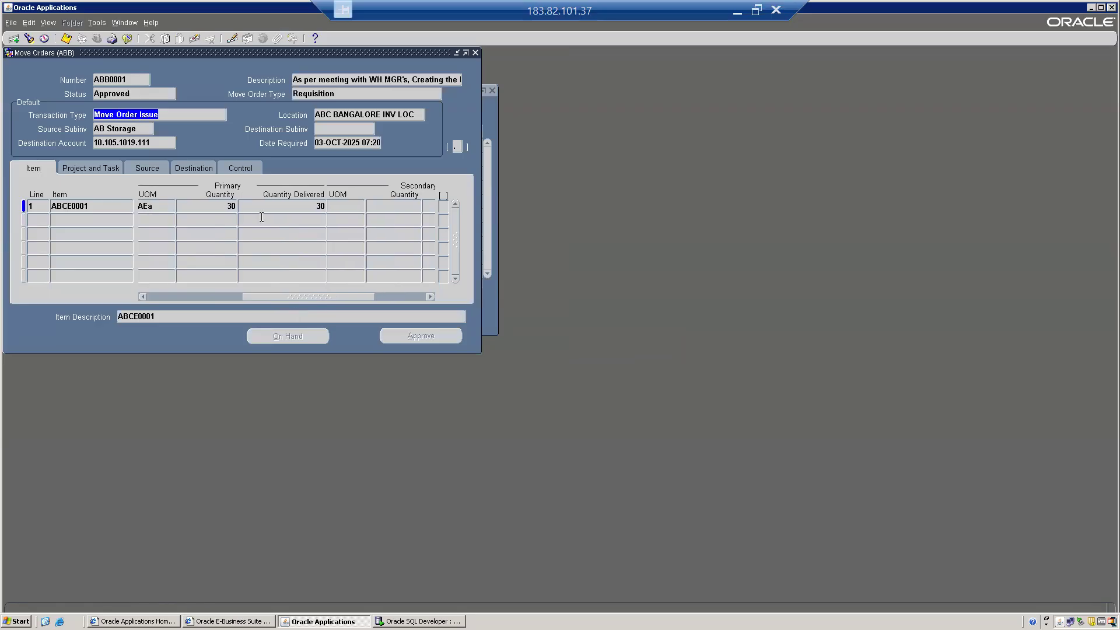
left_click(223, 206)
left_click(308, 206)
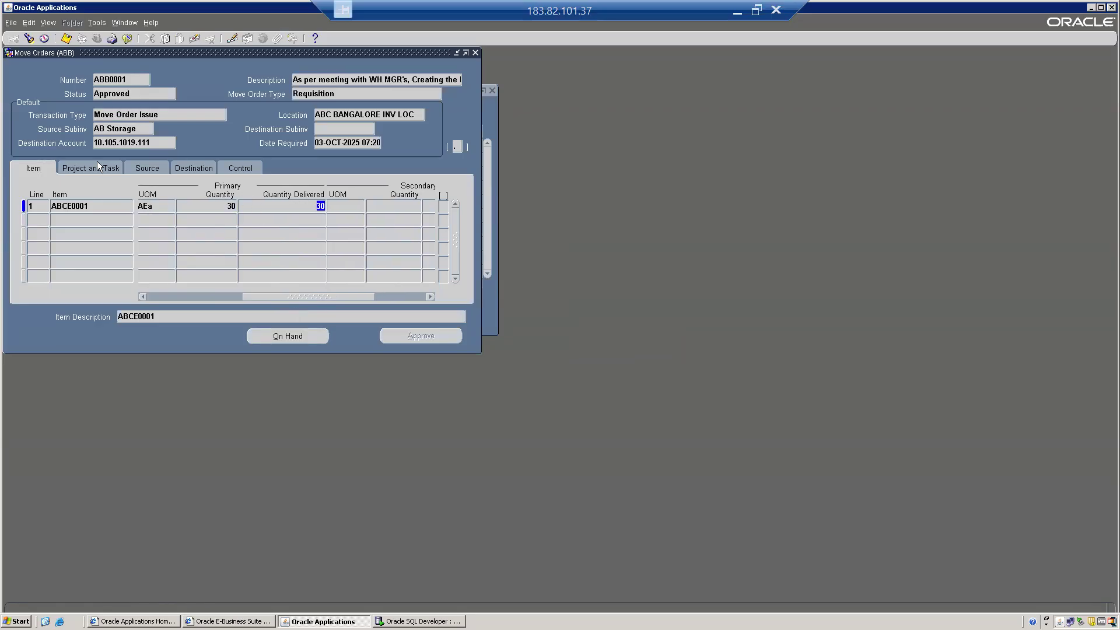
left_click(140, 169)
left_click(206, 168)
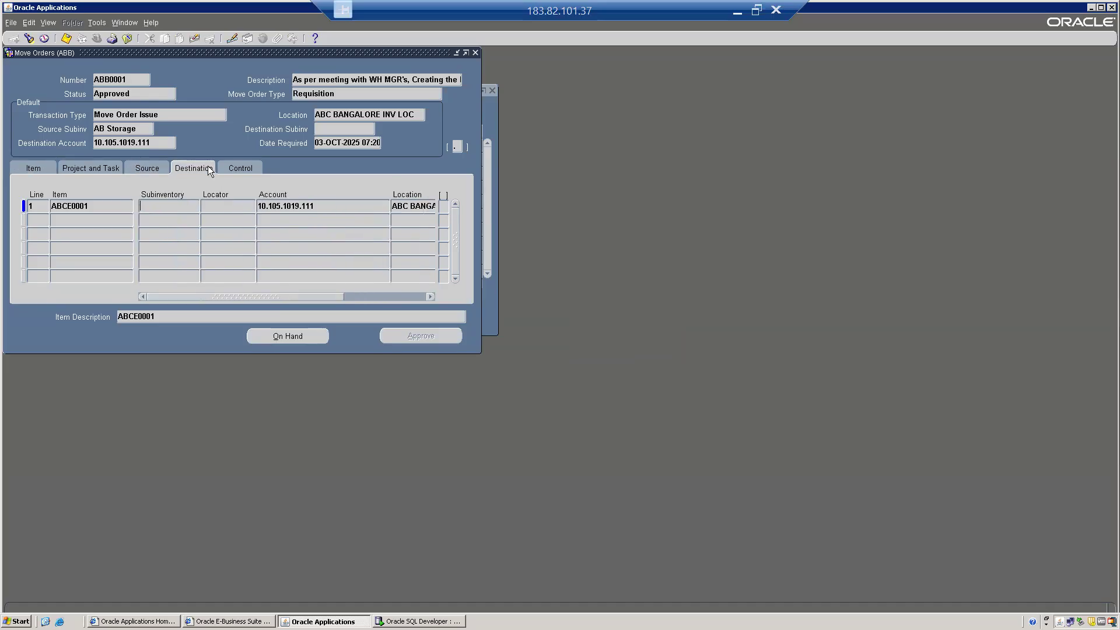
left_click(247, 168)
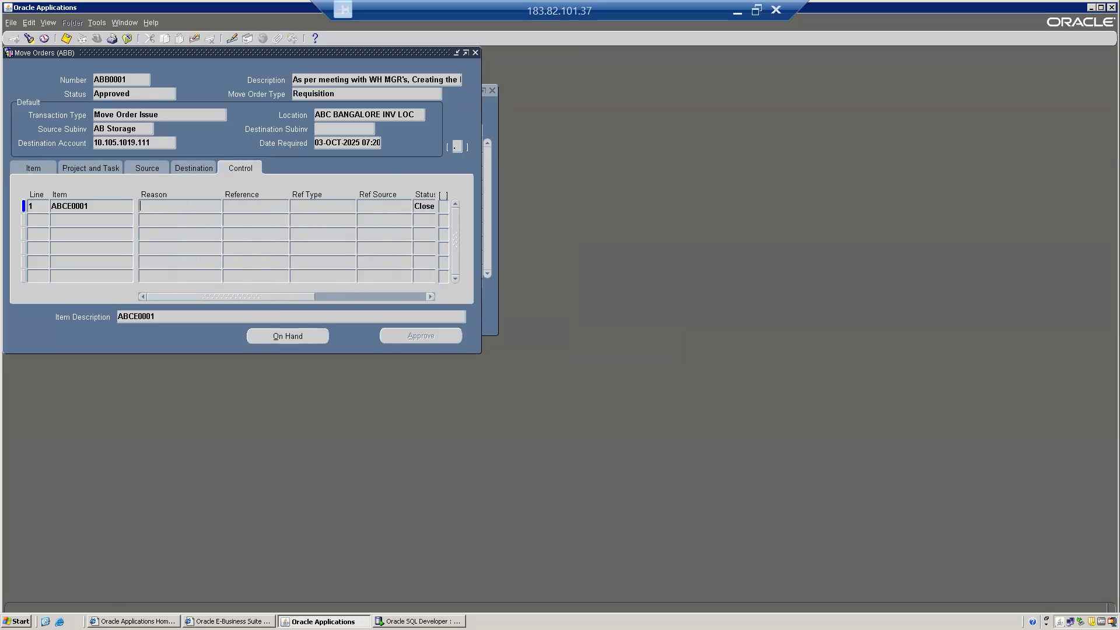
Switch to Oracle SQL Developer and query mtl_txn_request_headers with request_number set to the transacted move order's number.
left_click(417, 621)
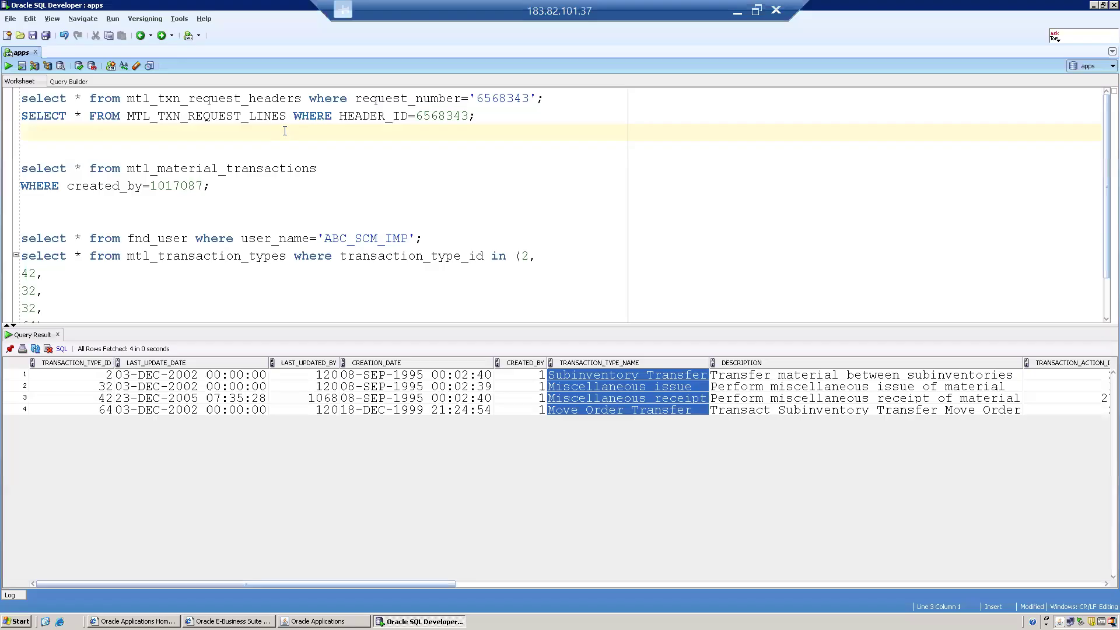
double_click(516, 96)
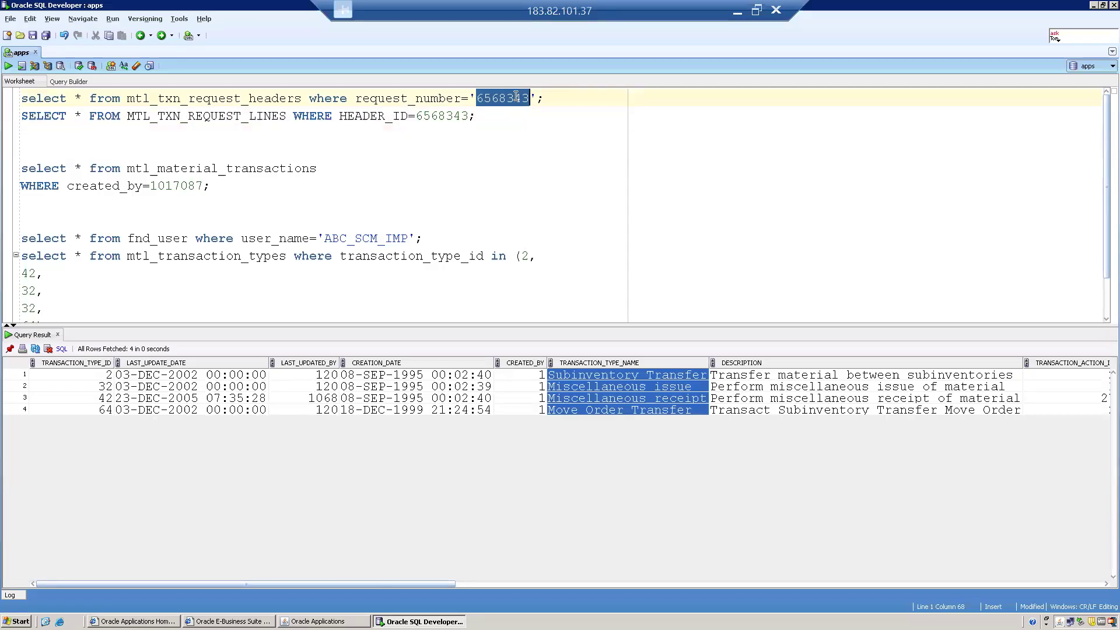
type("ABB")
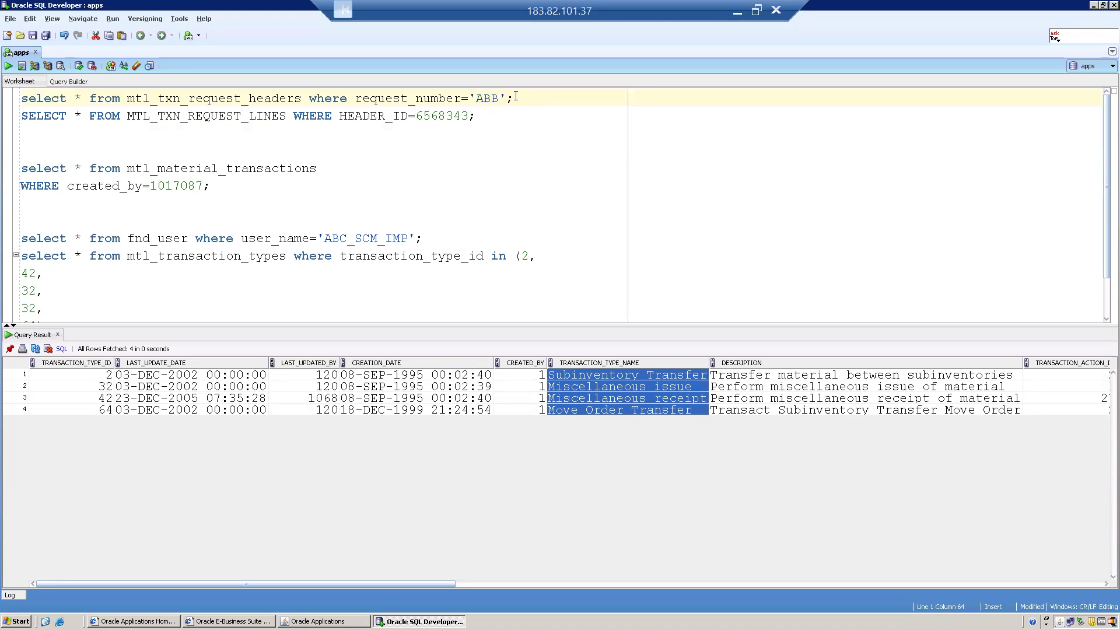
type("001")
key("ctrl+Return")
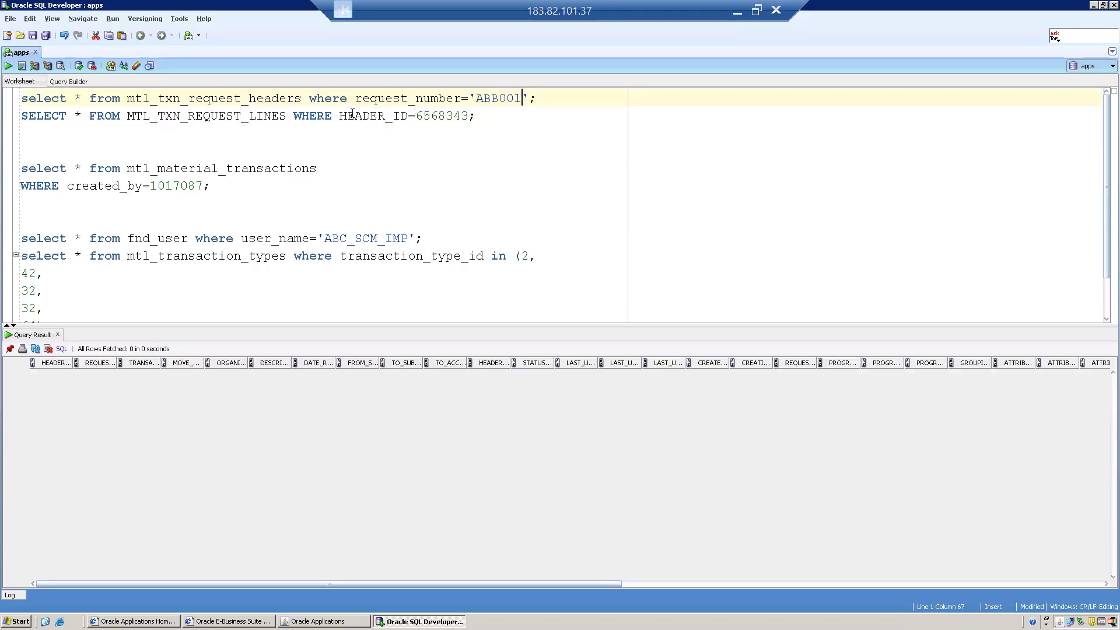
key("alt+Tab")
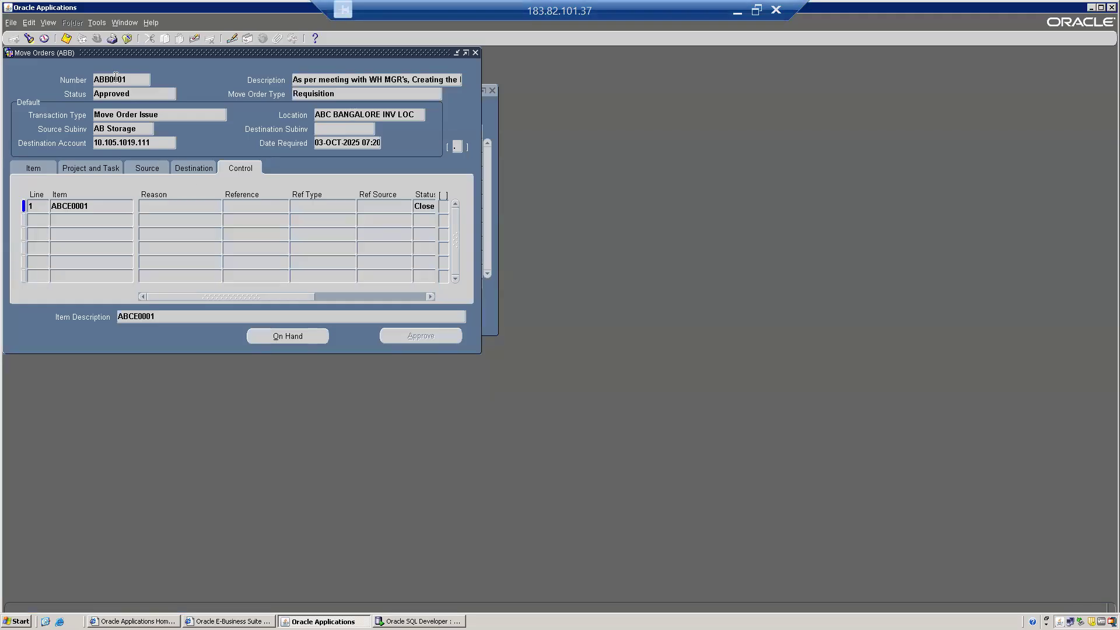
key("alt+Tab")
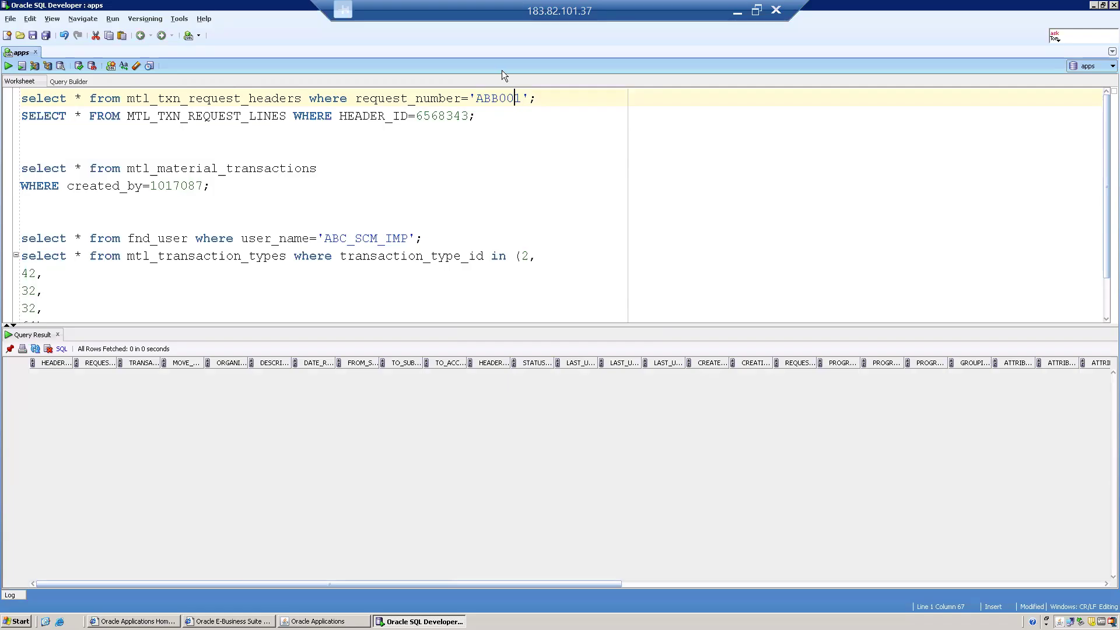
type("0")
key("ctrl+Return")
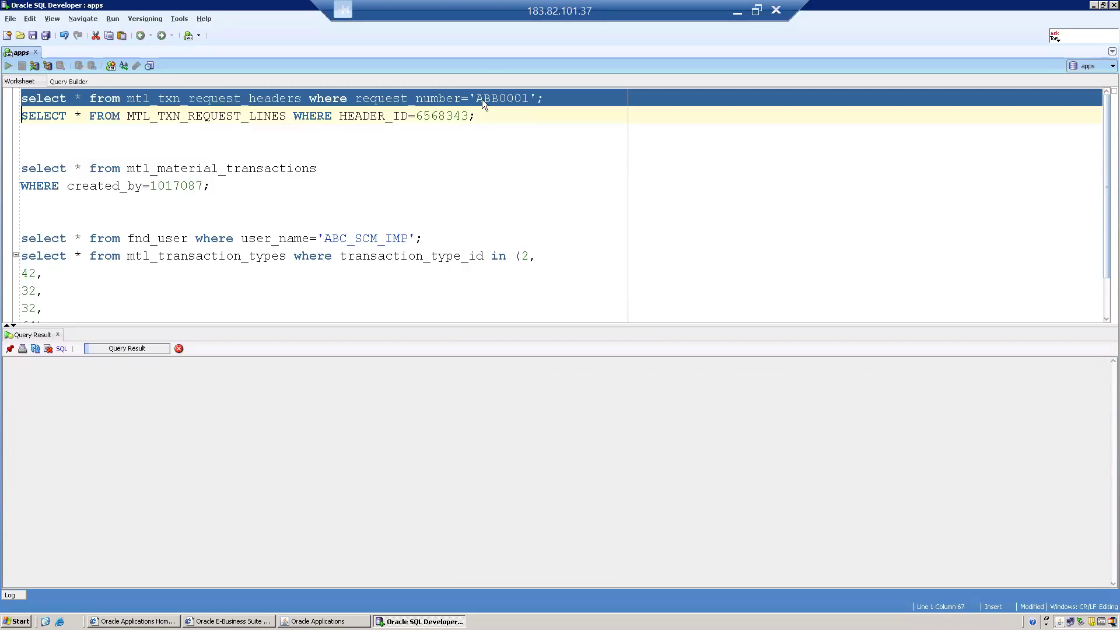
Replace the HEADER_ID value in the MTL_TXN_REQUEST_LINES query with the move order number copied from the headers query and run it.
left_click(506, 98)
double_click(505, 98)
key("ctrl+c")
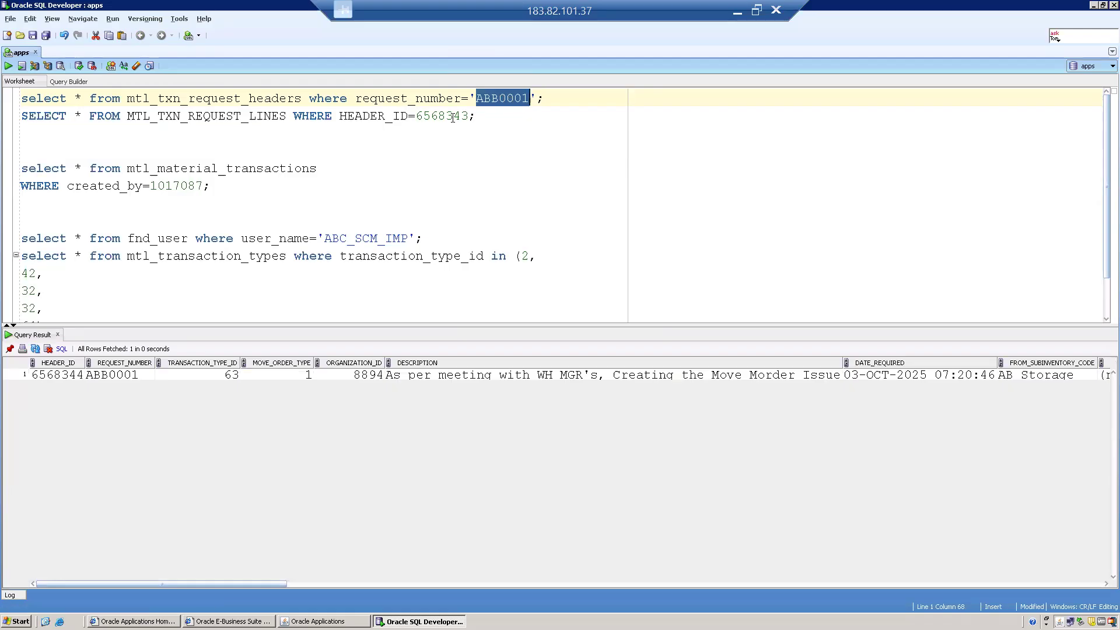
double_click(452, 116)
key("ctrl+v")
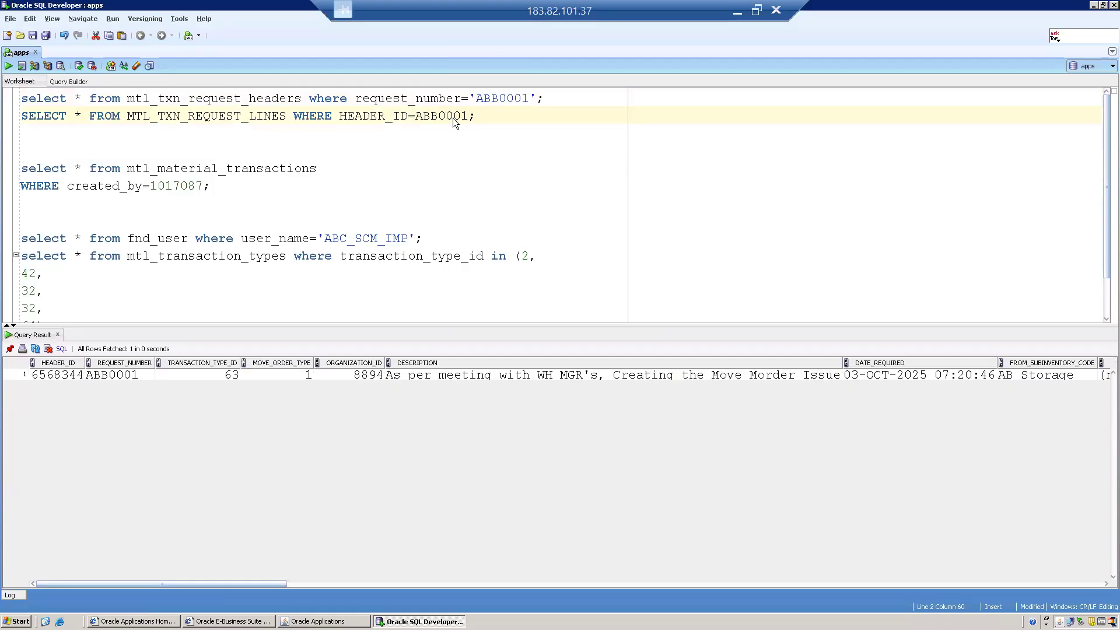
key("ctrl+Return")
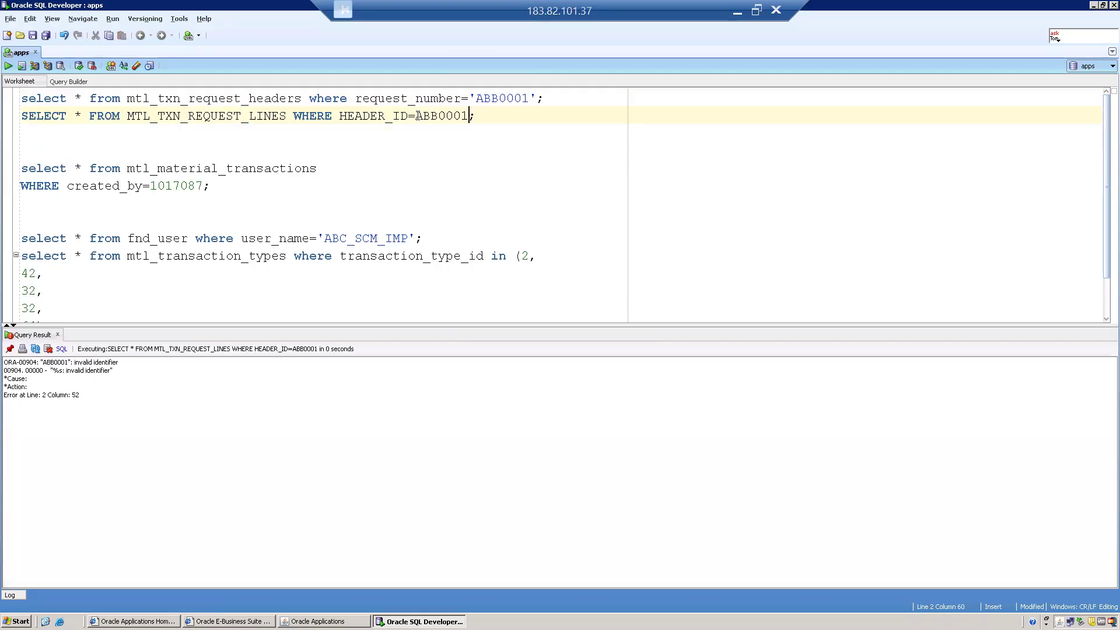
Enclose the HEADER_ID value in the MTL_TXN_REQUEST_LINES query in single quotes.
left_click_drag(416, 115, 438, 115)
left_click(448, 117)
left_click(417, 117)
type("'")
key("Right")
key("Right")
key("Right")
key("Right")
key("Right")
key("Right")
key("Right")
type("'")
Turn on line numbers in the SQL worksheet to locate the error position in the lines query.
left_click_drag(22, 99, 540, 101)
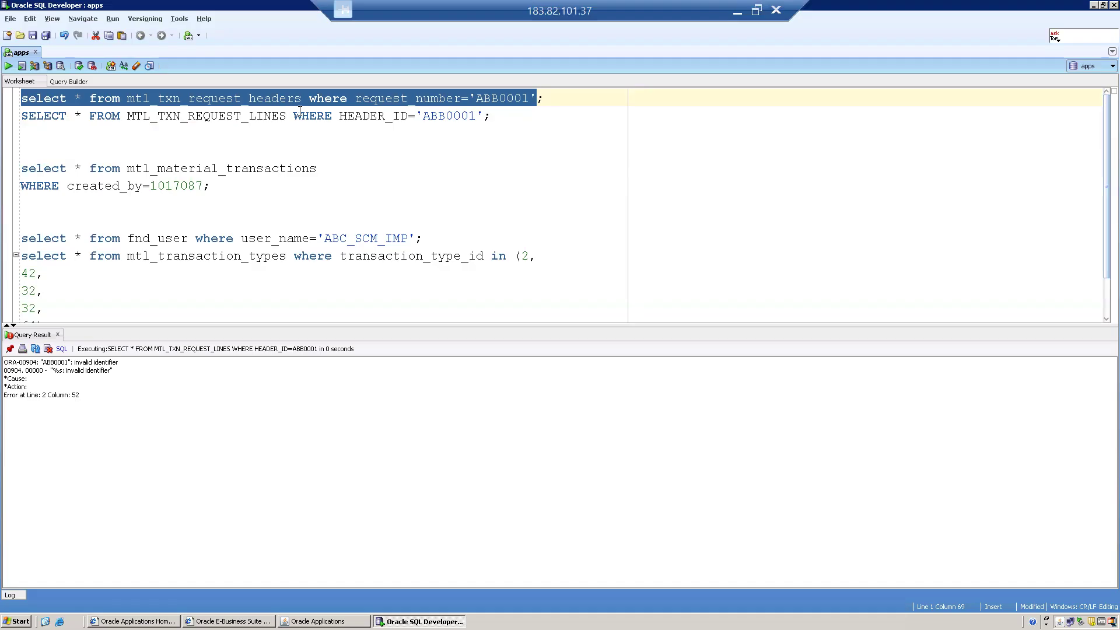
left_click(445, 116)
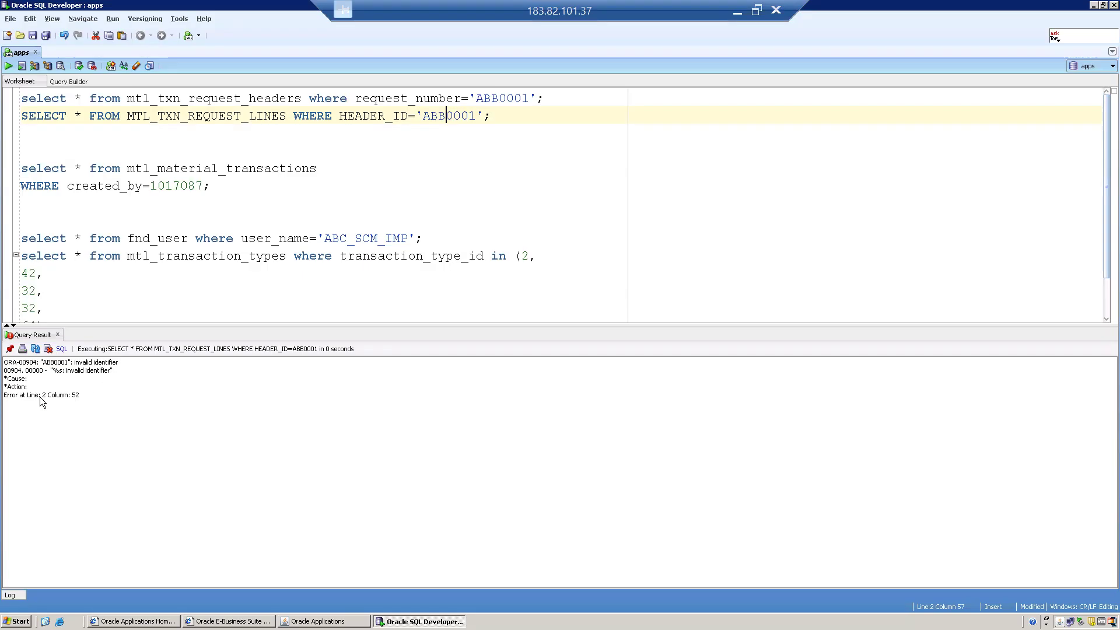
right_click(9, 119)
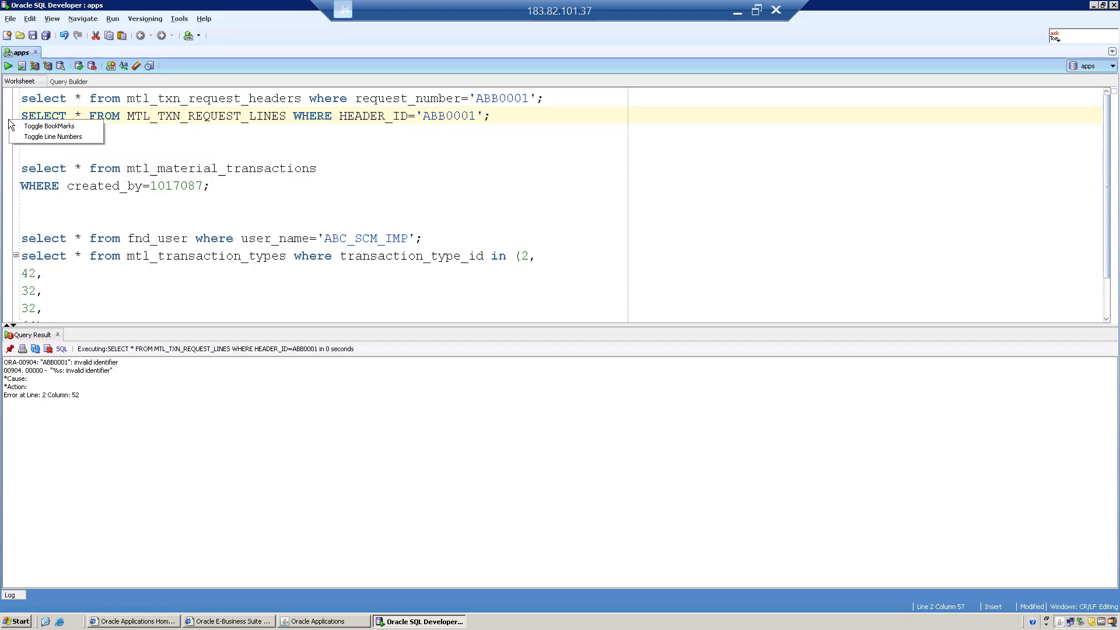
left_click(49, 137)
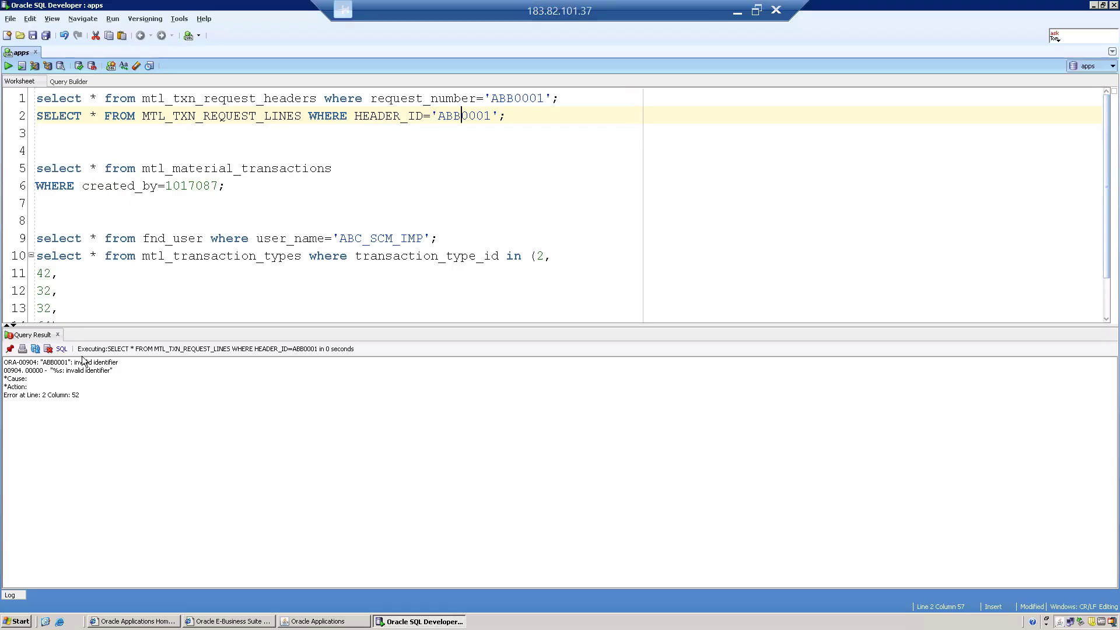
Run the MTL_TXN_REQUEST_LINES query with the quoted move order number as its HEADER_ID value.
triple_click(455, 117)
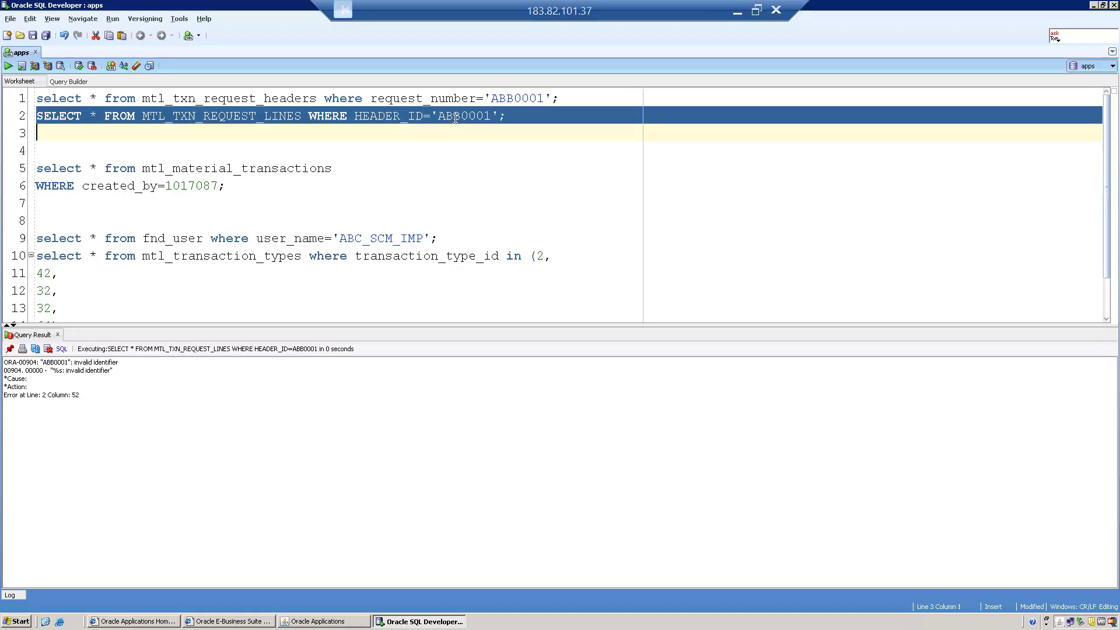
left_click(455, 117)
double_click(455, 116)
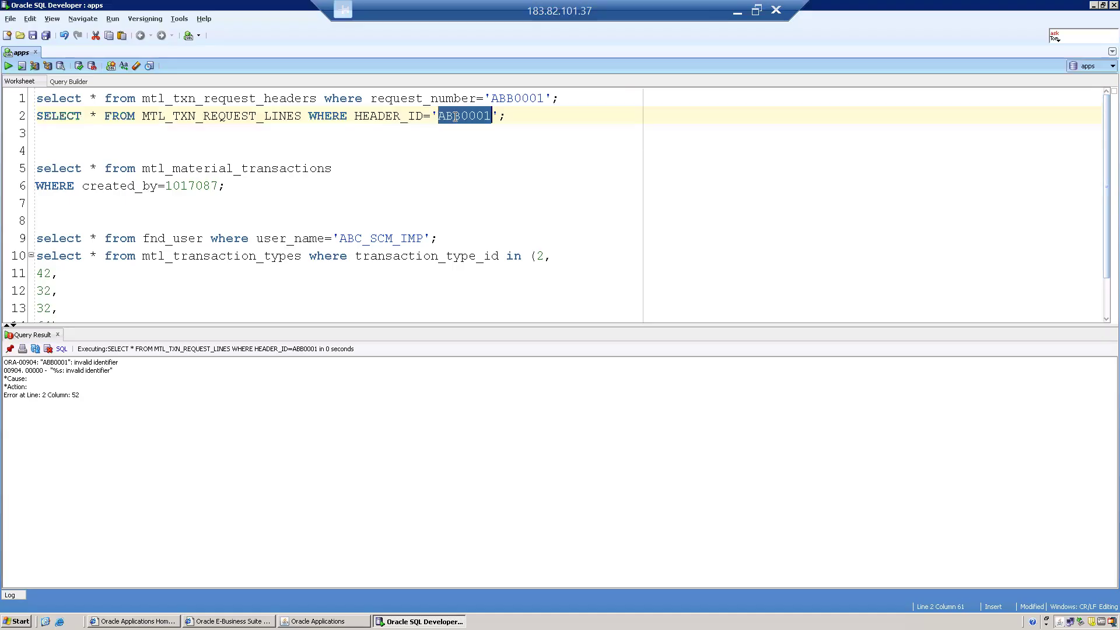
right_click(284, 79)
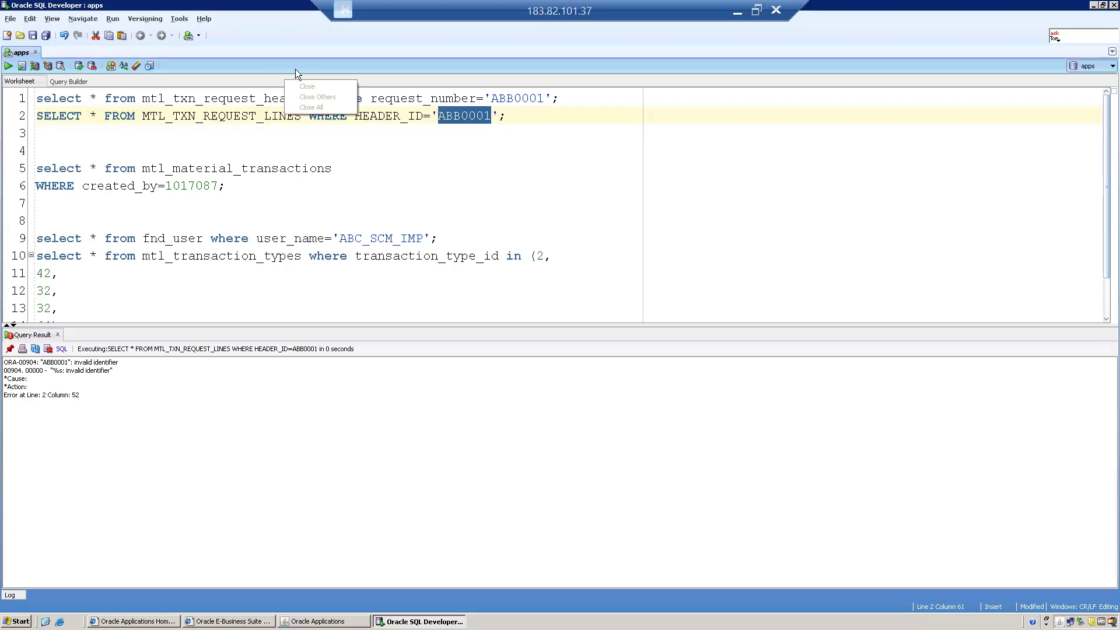
left_click(295, 69)
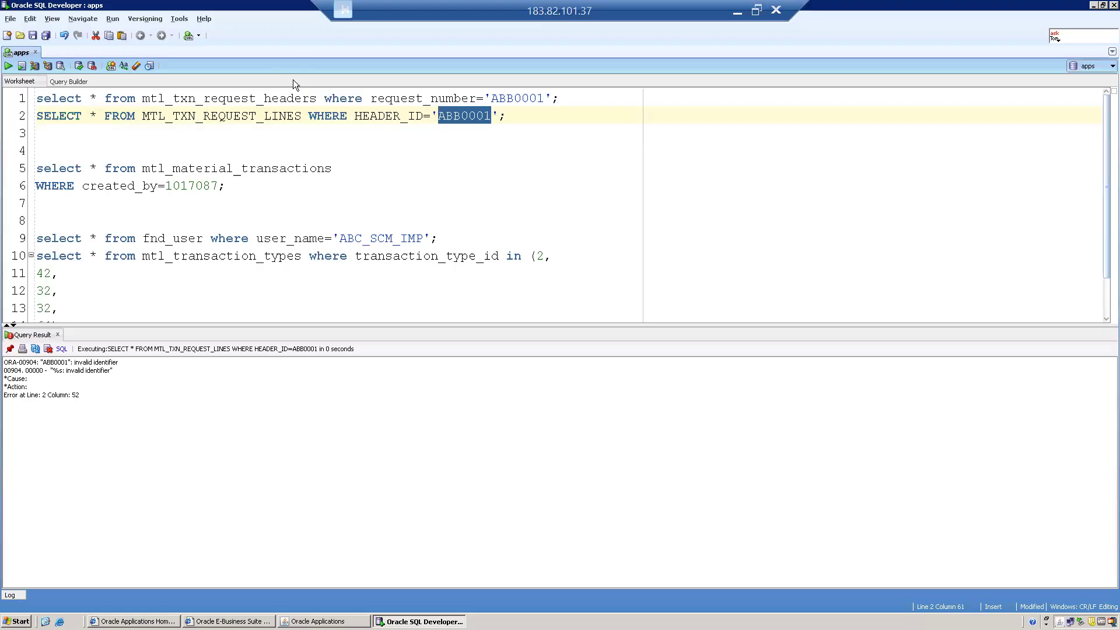
right_click(293, 79)
left_click(492, 116)
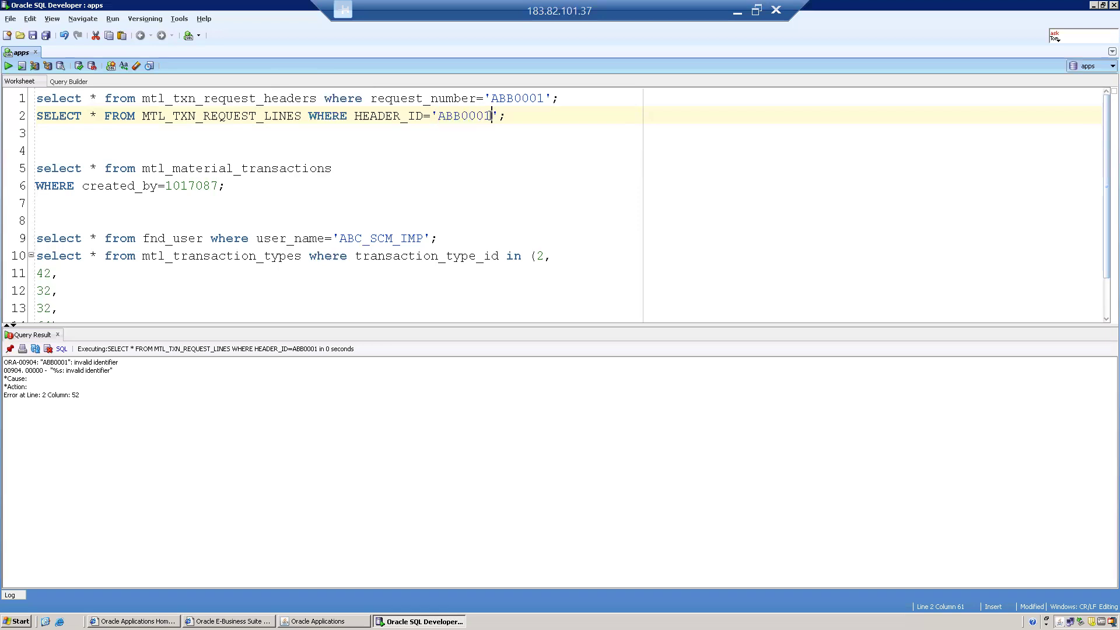
left_click(525, 115)
key("ctrl+Return")
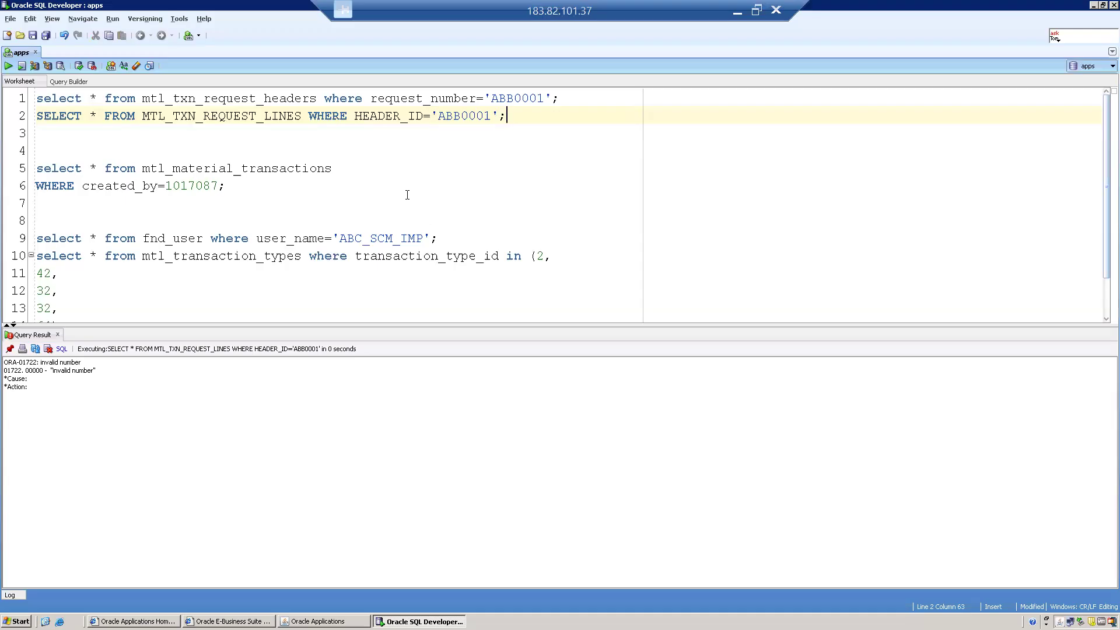
Run the mtl_txn_request_headers query for the move order and select the HEADER_ID in its result row.
left_click(418, 98)
key("ctrl+Return")
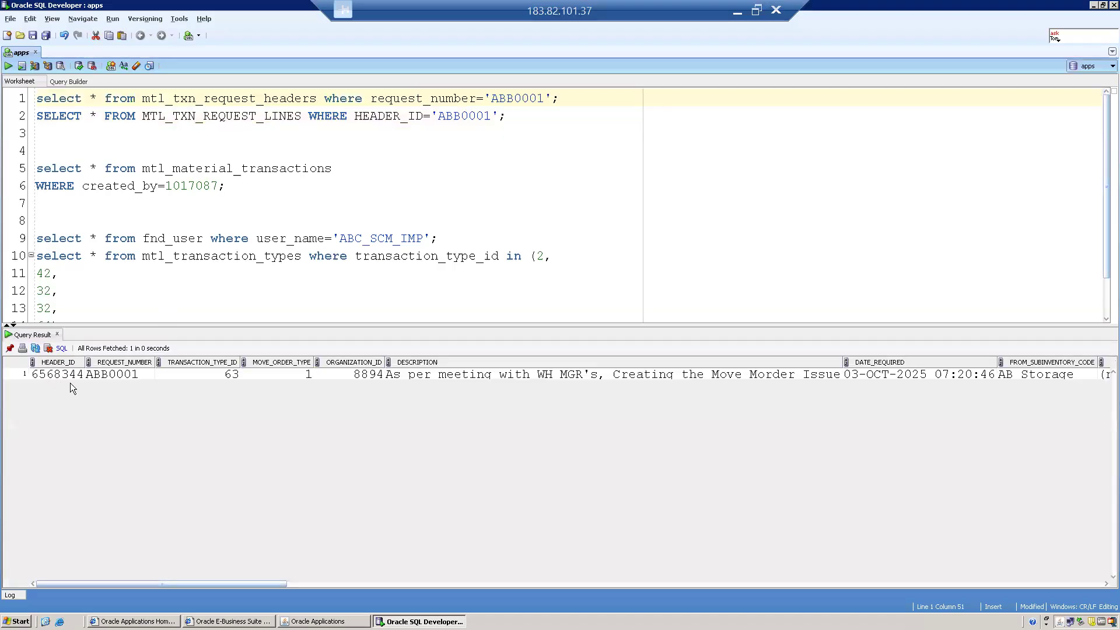
left_click(56, 374)
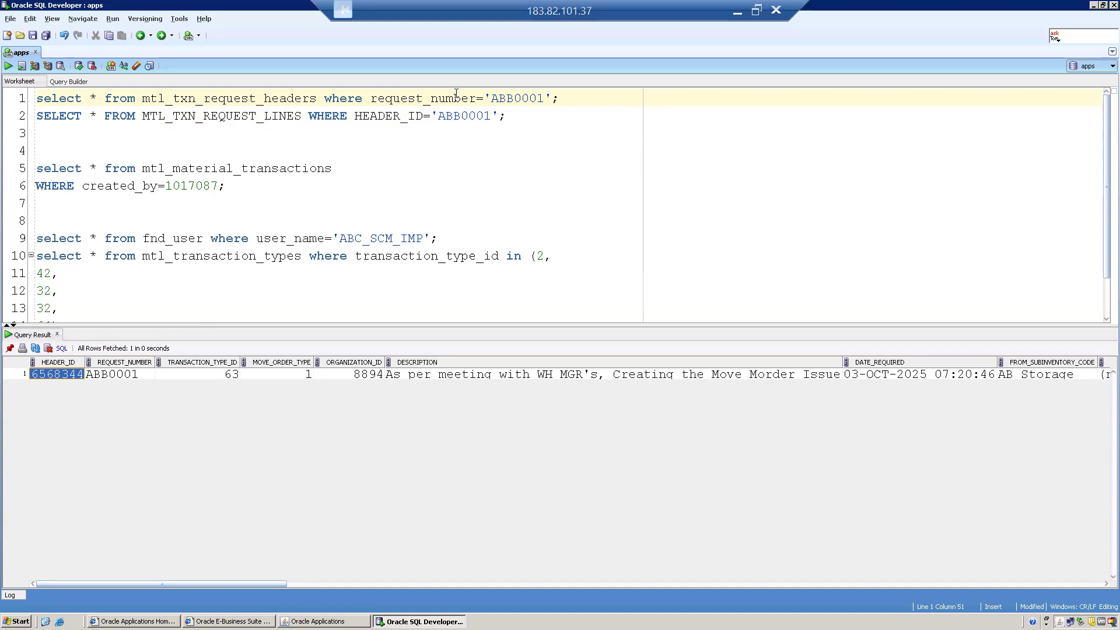
Undo the recent edits to both queries, back to the earlier move order's number, and run the headers query.
key("ctrl+z")
key("ctrl+z")
key("ctrl+z")
key("ctrl+z")
key("ctrl+z")
key("ctrl+z")
key("ctrl+z")
key("ctrl+z")
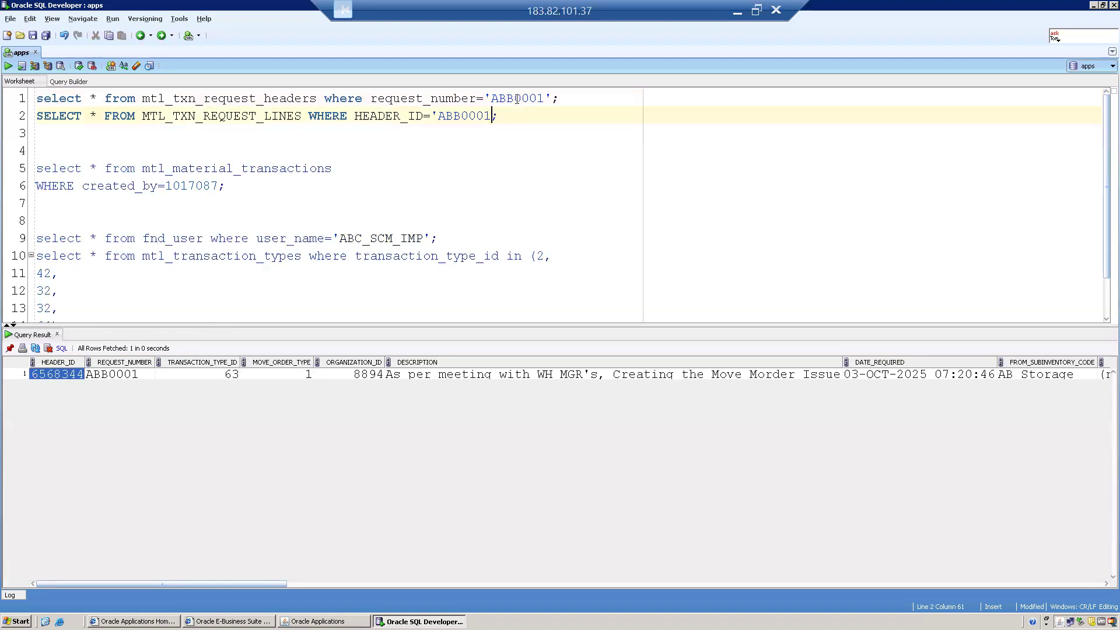
key("ctrl+z")
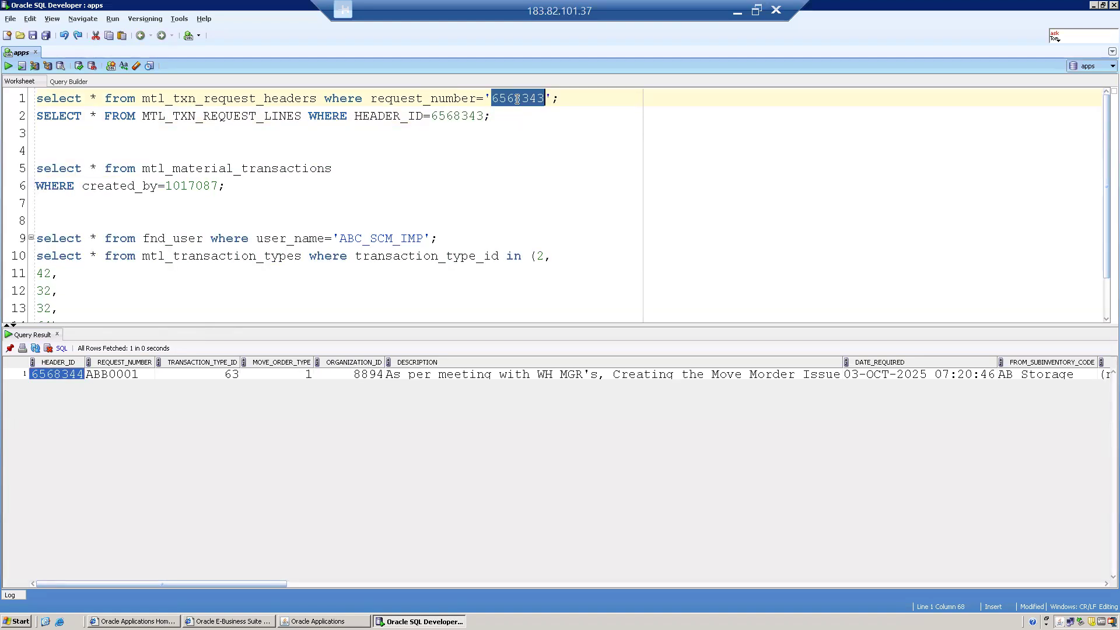
left_click(558, 100)
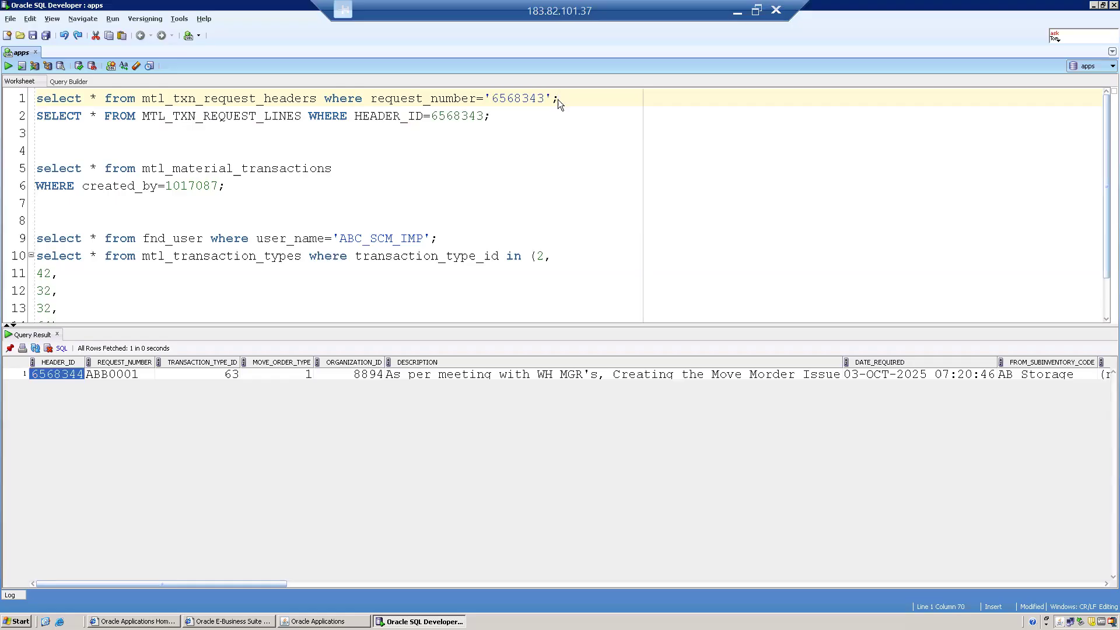
key("ctrl+Return")
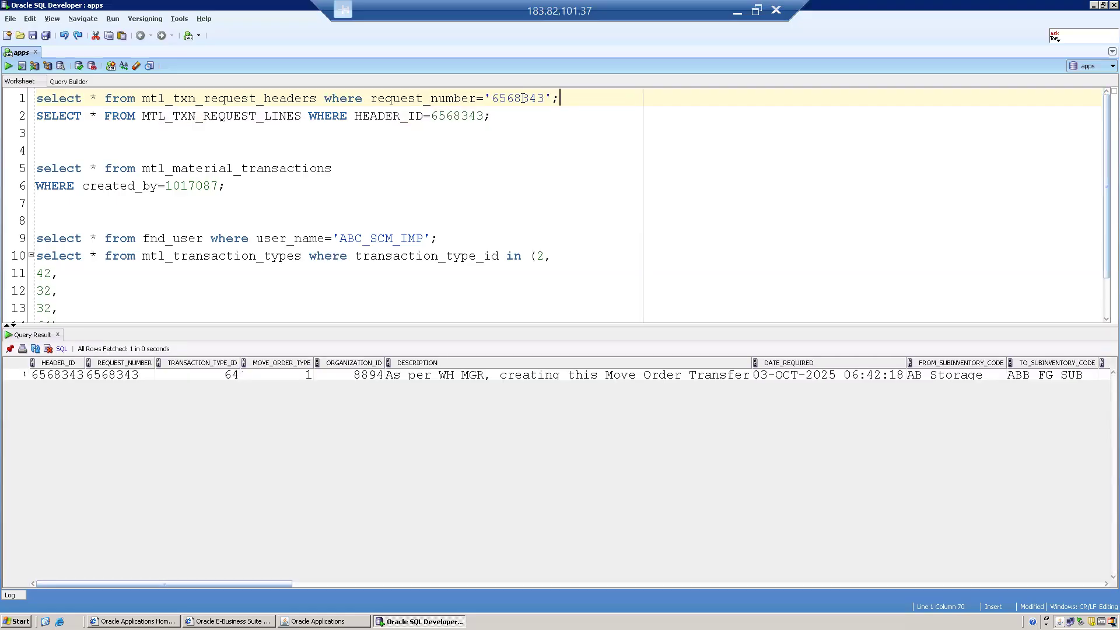
Set request_number in the mtl_txn_request_headers query to the issue move order's number and run it.
double_click(523, 98)
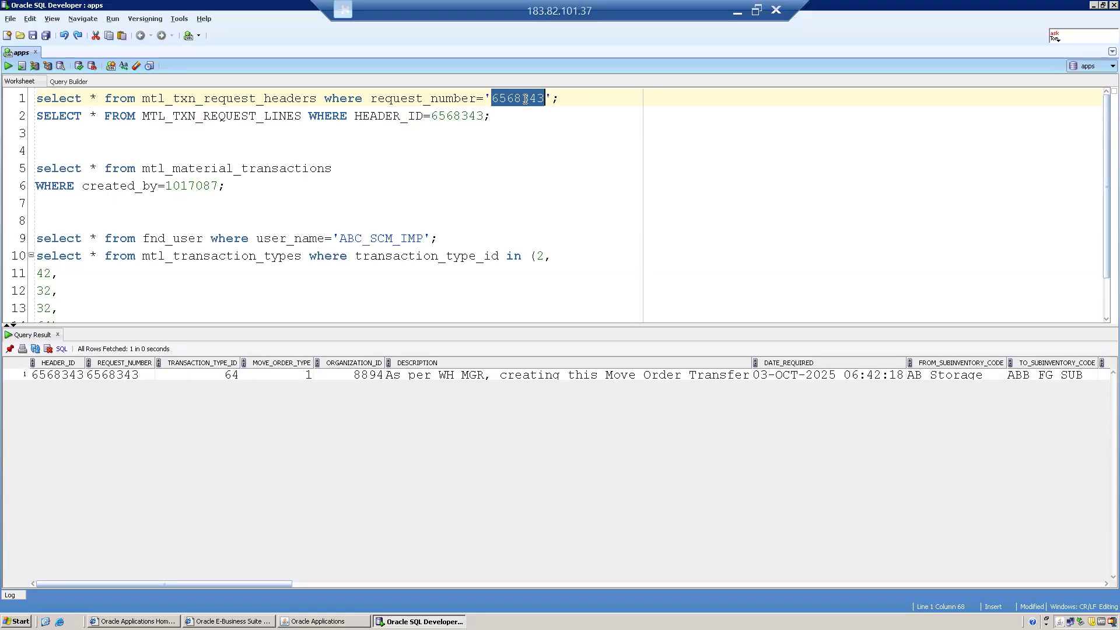
left_click(43, 375)
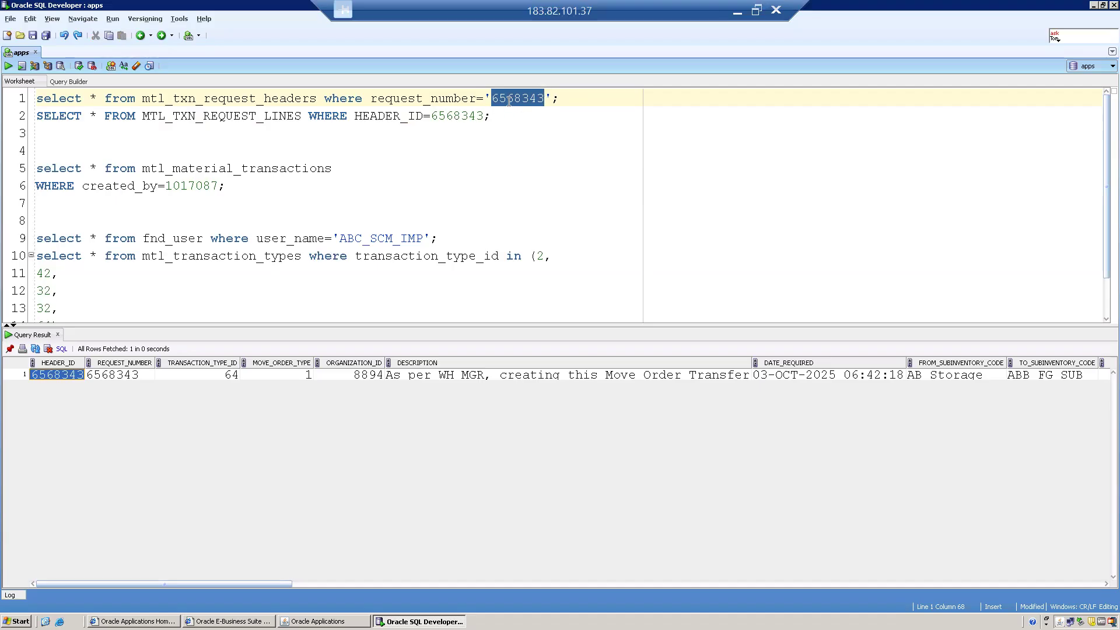
type("A")
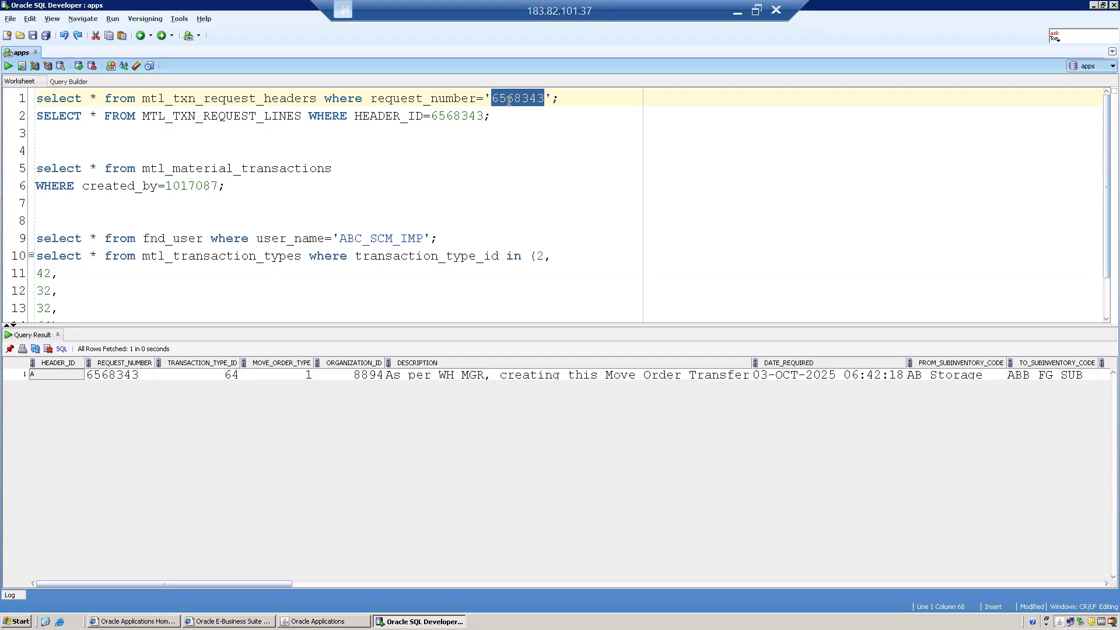
double_click(509, 101)
type("AB")
type("C")
key("BackSpace")
type("B0001")
key("ctrl+Return")
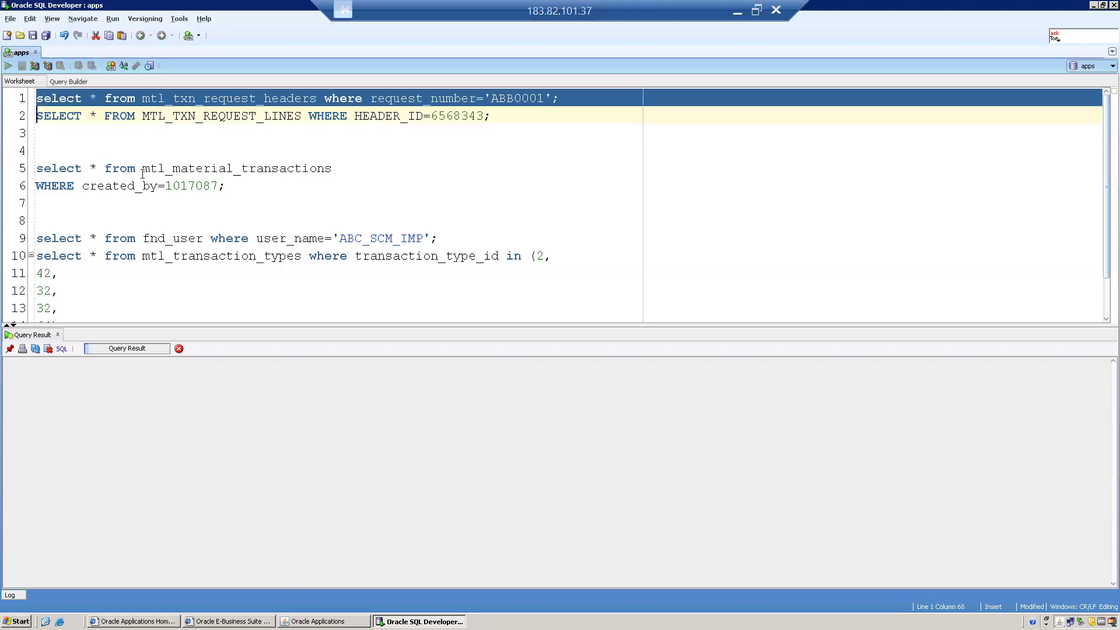
Replace the HEADER_ID value in the MTL_TXN_REQUEST_LINES query with the HEADER_ID copied from the headers result and run it.
left_click(49, 373)
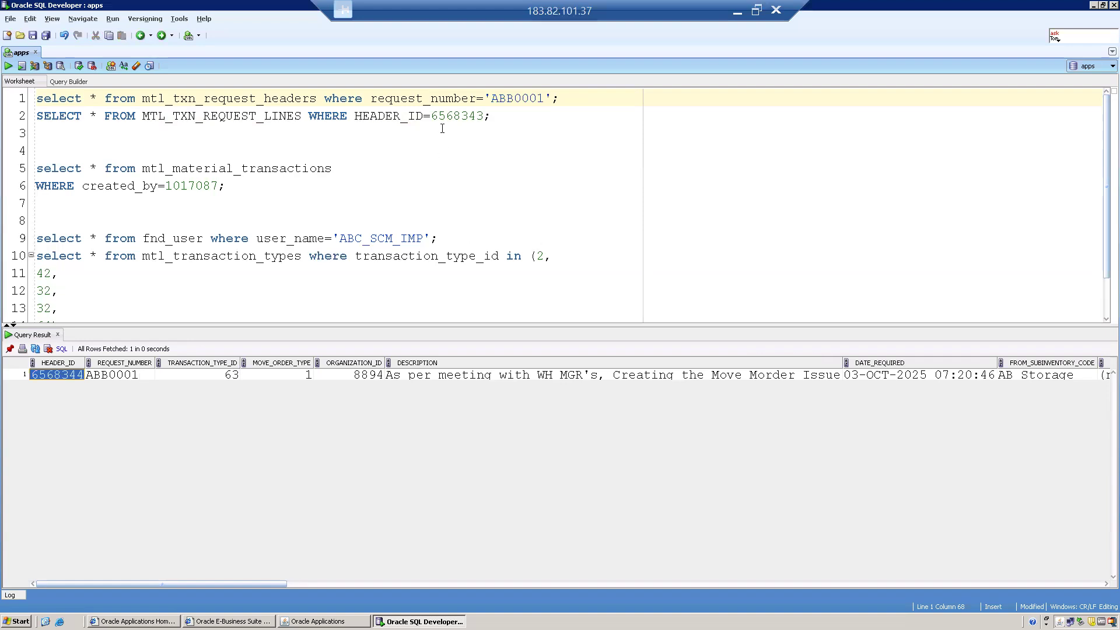
double_click(460, 116)
key("ctrl+v")
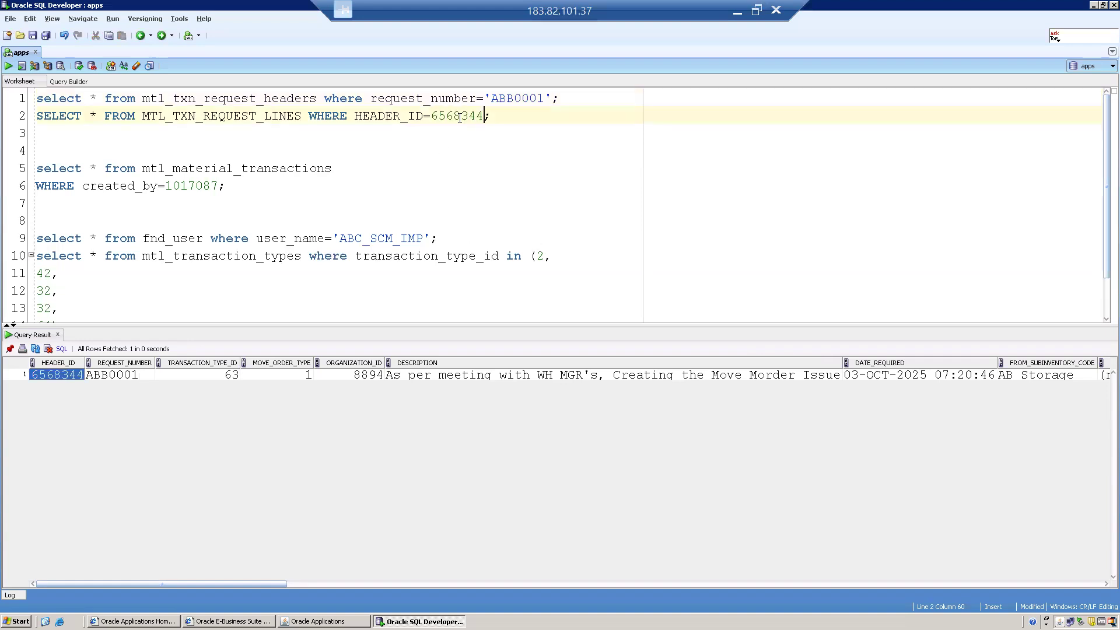
key("ctrl+Return")
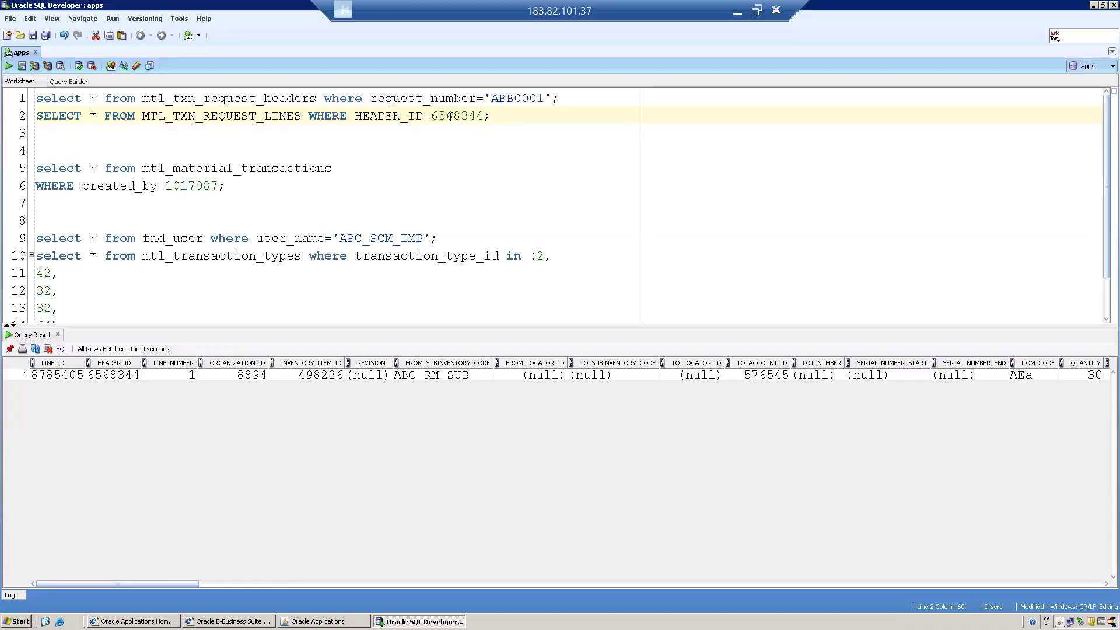
Compare the request number and header ID used in the two queries and rerun the lines query.
double_click(512, 99)
left_click(461, 117)
double_click(450, 115)
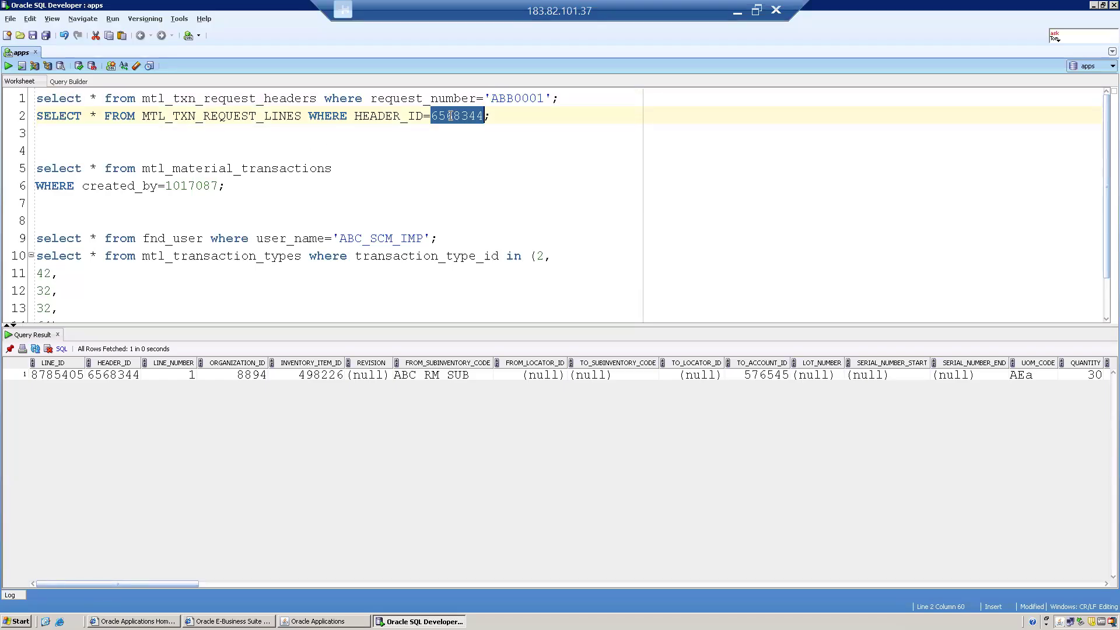
left_click(493, 115)
key("ctrl+Return")
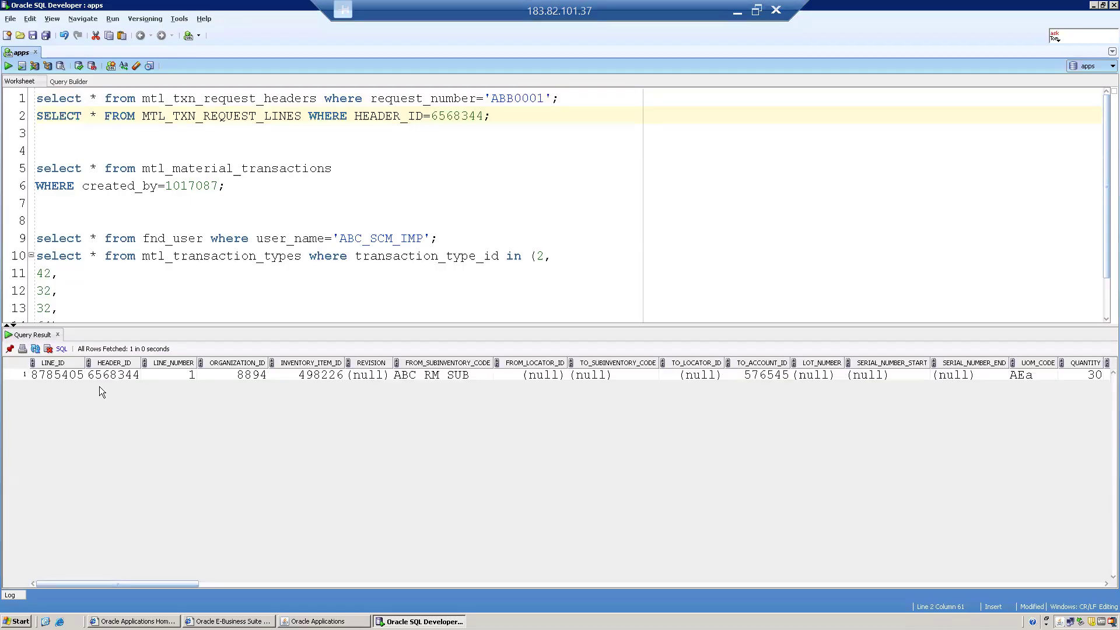
Examine the quantity, required date, line status and creation columns of the returned move order line.
left_click(118, 375)
key("Right")
key("Right")
key("Right")
key("Right")
key("Right")
key("Right")
key("Right")
key("Right")
key("Right")
key("Right")
key("Right")
key("Right")
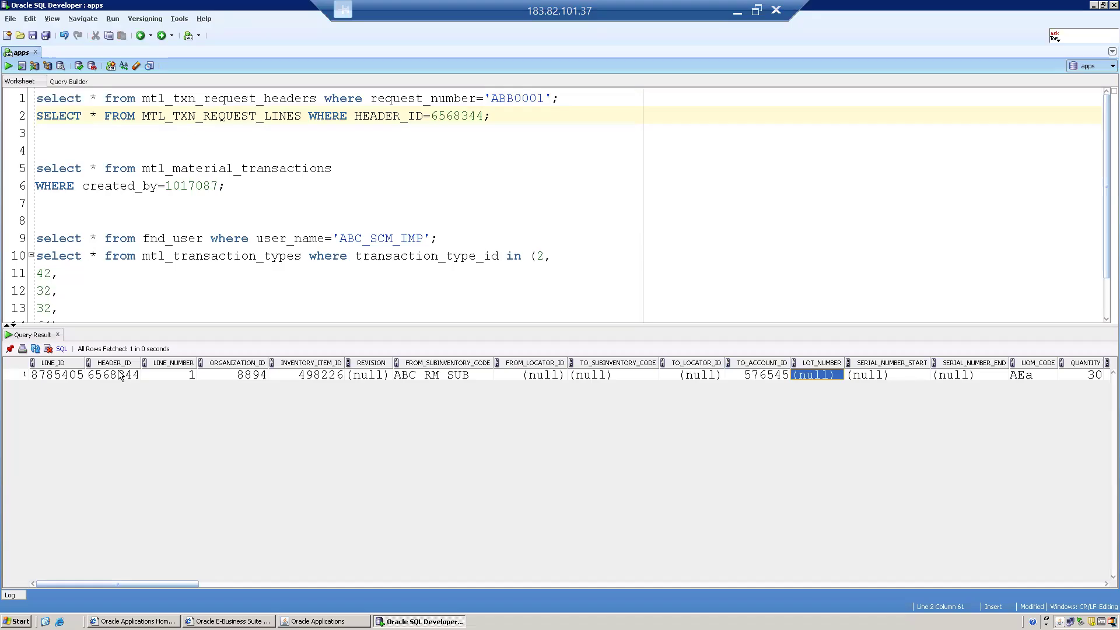
key("Right")
key("Right")
key("Right")
key("Right")
key("Right")
key("Right")
key("Right")
key("Right")
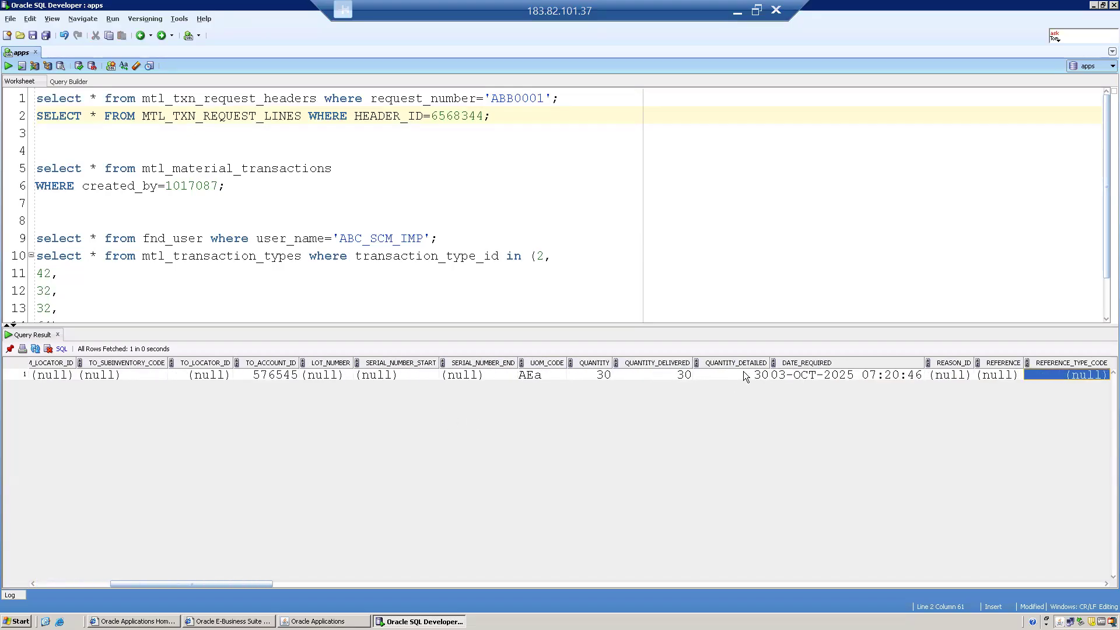
left_click(743, 374)
key("Right")
key("Right")
key("Right")
key("Right")
key("Right")
key("Right")
key("Right")
key("Right")
key("Right")
key("Right")
key("Right")
key("Right")
key("Right")
key("Right")
key("Right")
key("Right")
key("Right")
key("Right")
key("Right")
key("Right")
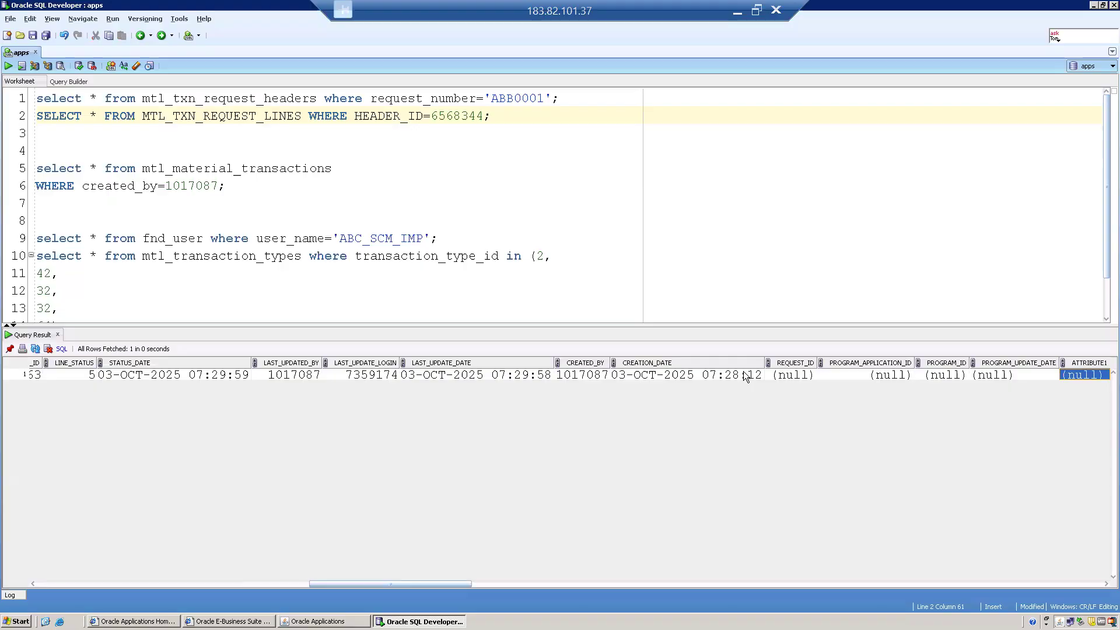
key("Left")
key("Left")
key("Left")
key("Left")
key("Left")
key("Left")
key("Left")
key("Left")
key("Left")
key("Left")
key("Left")
key("Left")
key("Left")
key("Left")
key("Left")
key("Left")
key("Left")
key("Left")
key("Left")
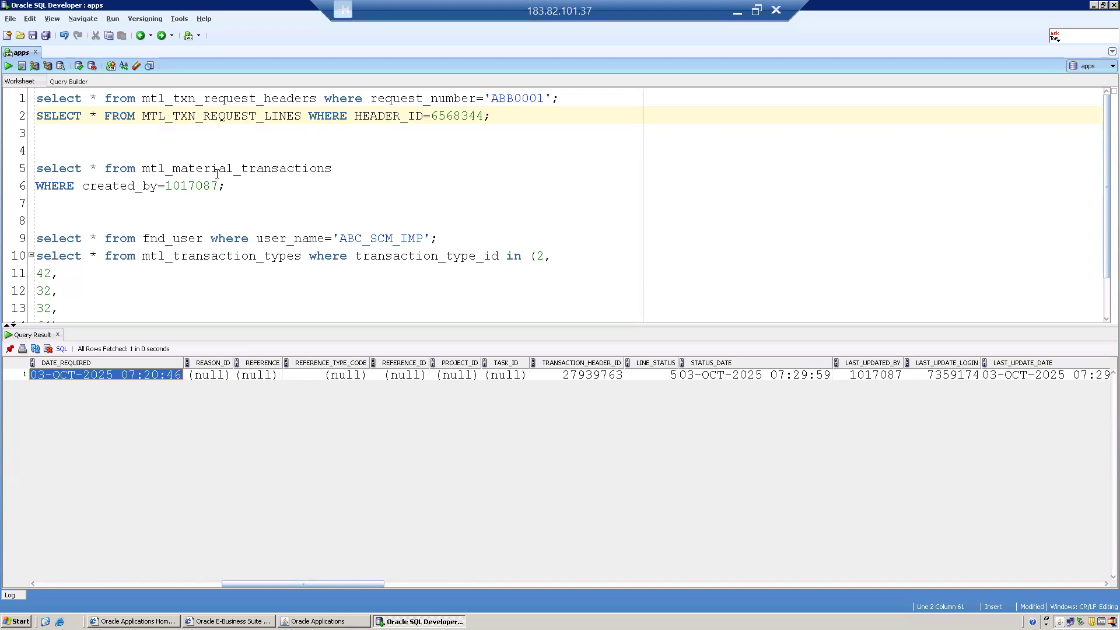
Run the mtl_material_transactions query filtered by created_by and check the update and creation dates of the 03-OCT-2025 rows.
left_click(236, 191)
key("ctrl+Return")
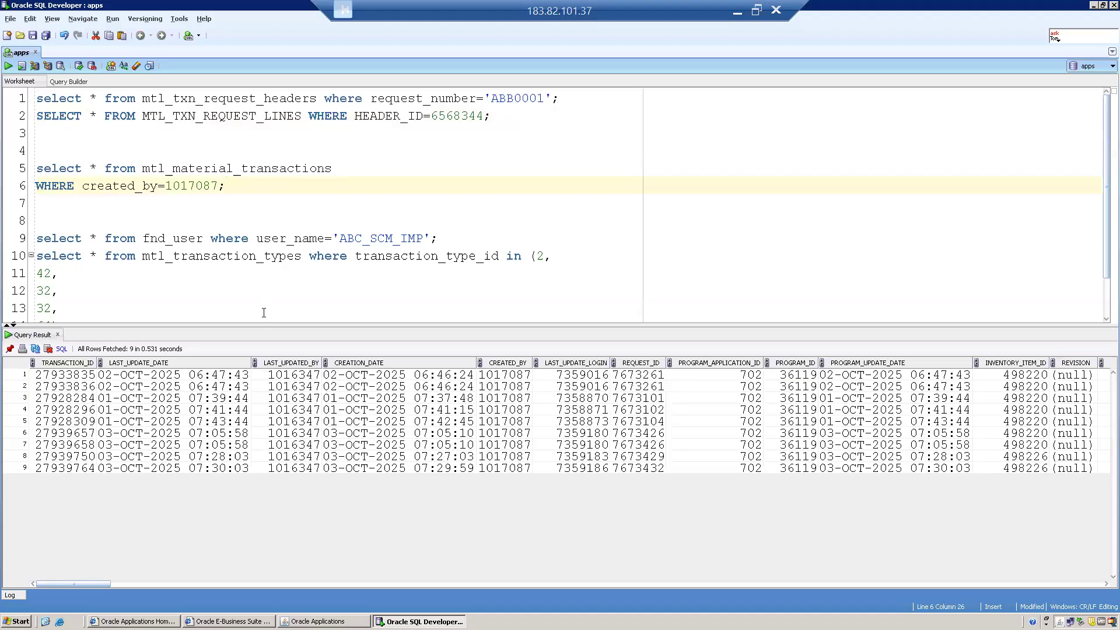
left_click(119, 461)
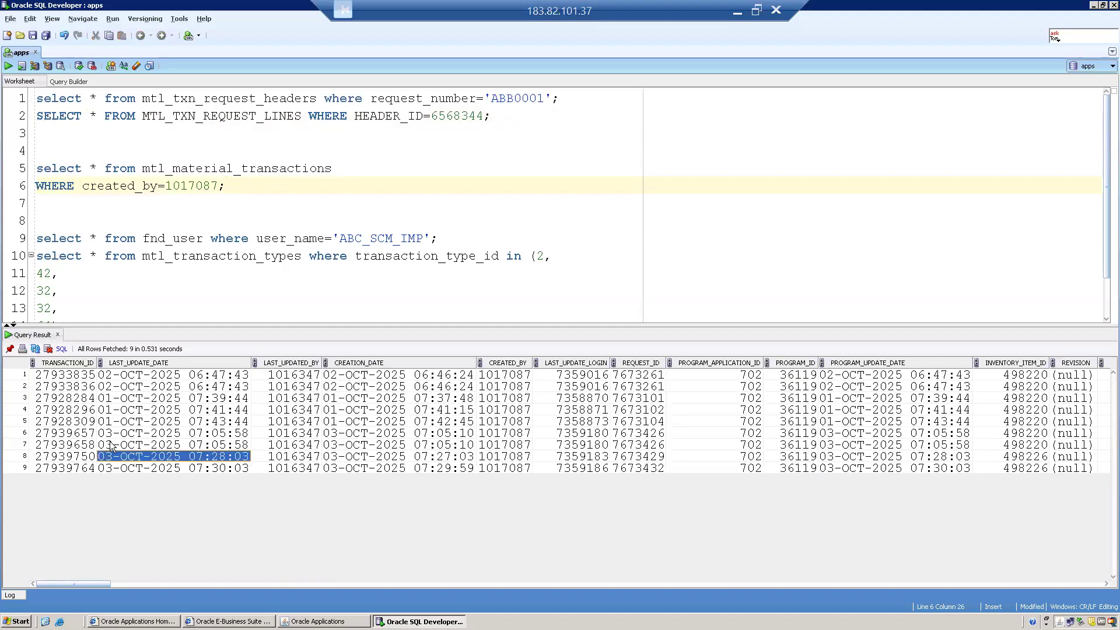
left_click_drag(111, 432, 109, 466)
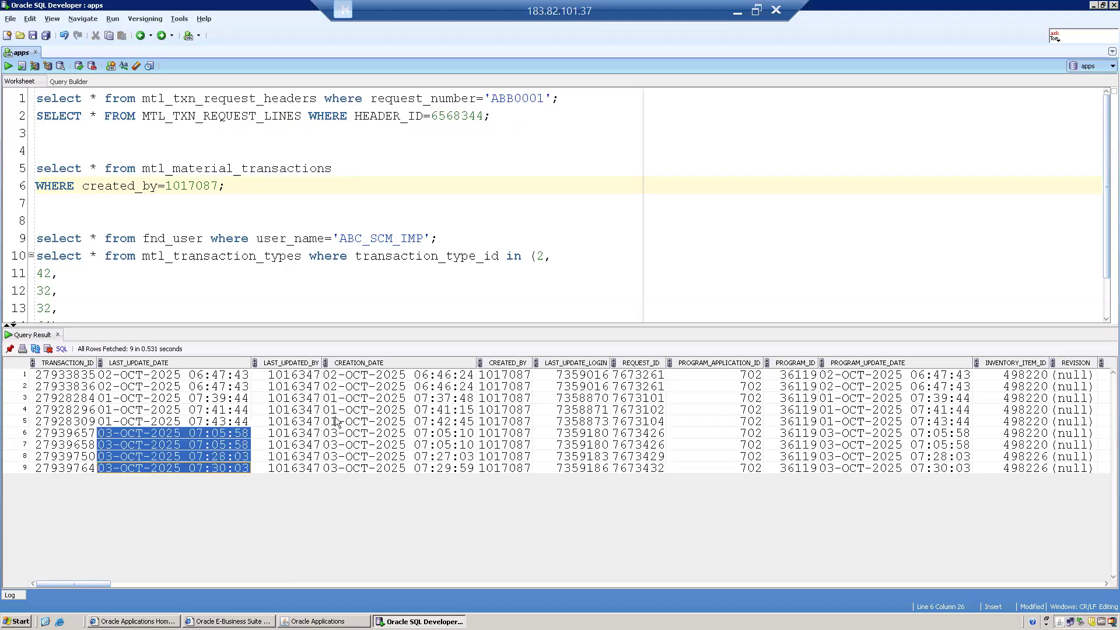
left_click_drag(342, 434, 343, 472)
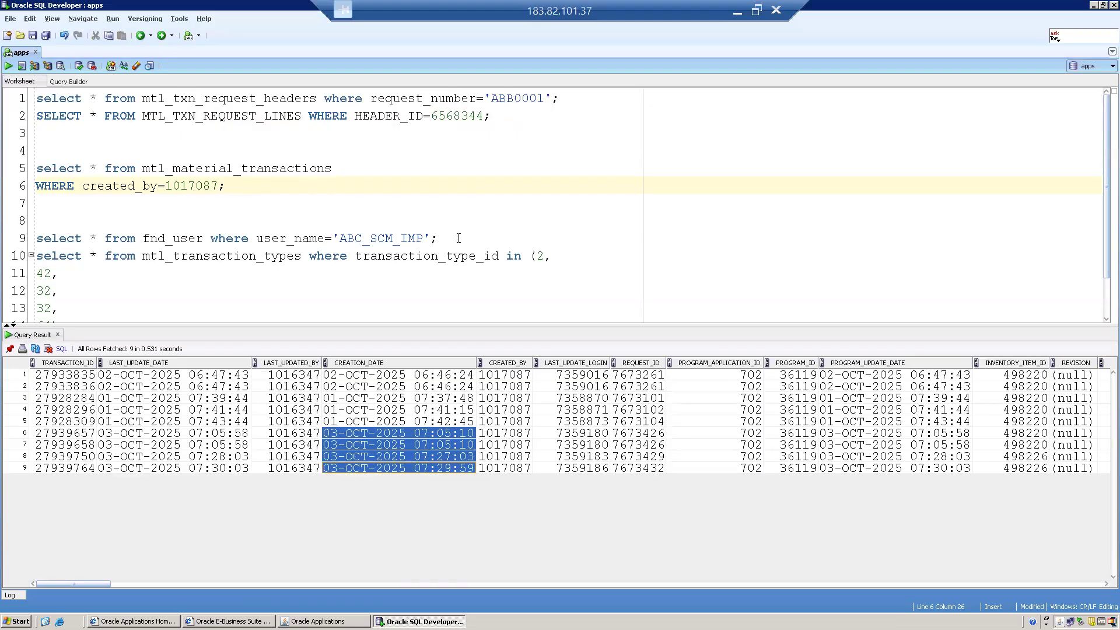
Examine the subinventory, transaction type, action and source columns of the material transactions.
left_click(340, 256)
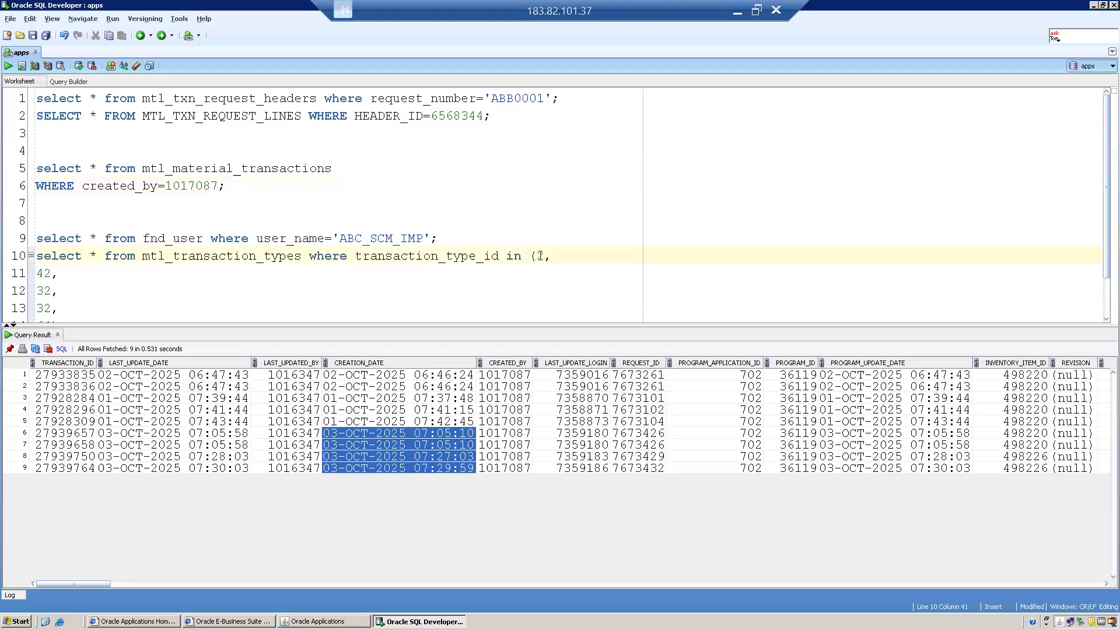
left_click(401, 423)
key("Right")
key("Right")
key("Right")
key("Right")
key("Right")
key("Right")
key("Right")
key("Right")
key("Right")
key("Right")
key("Right")
key("Right")
key("Right")
key("Right")
key("Right")
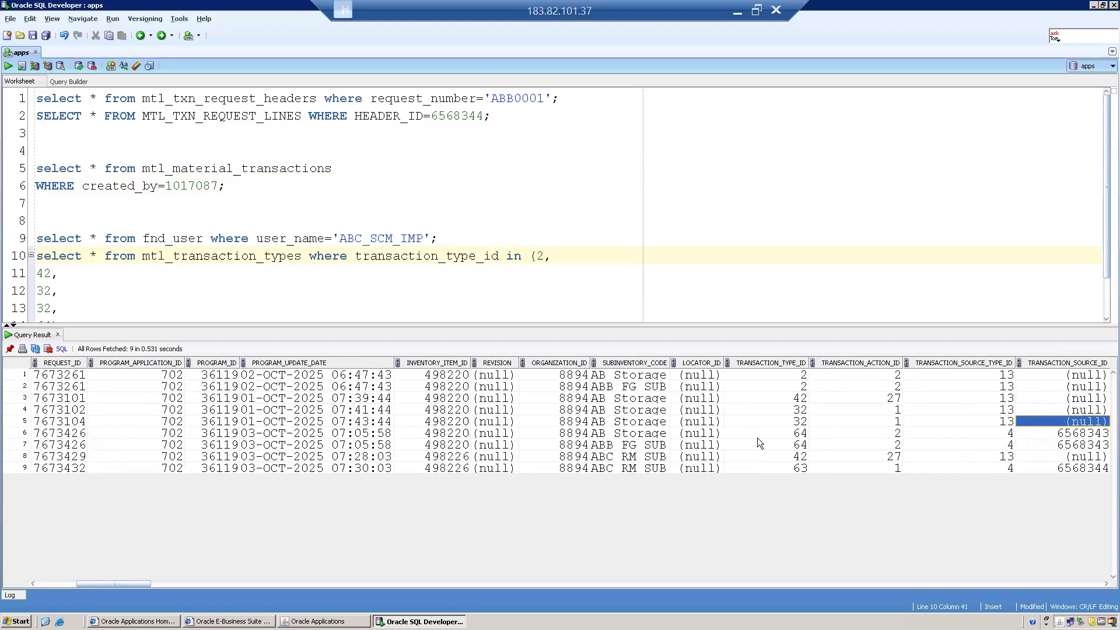
Join the line-broken transaction type IDs of the mtl_transaction_types query onto a single line.
left_click(106, 268)
key("Down")
key("Down")
key("Down")
key("Down")
key("Down")
left_click(566, 209)
key("Delete")
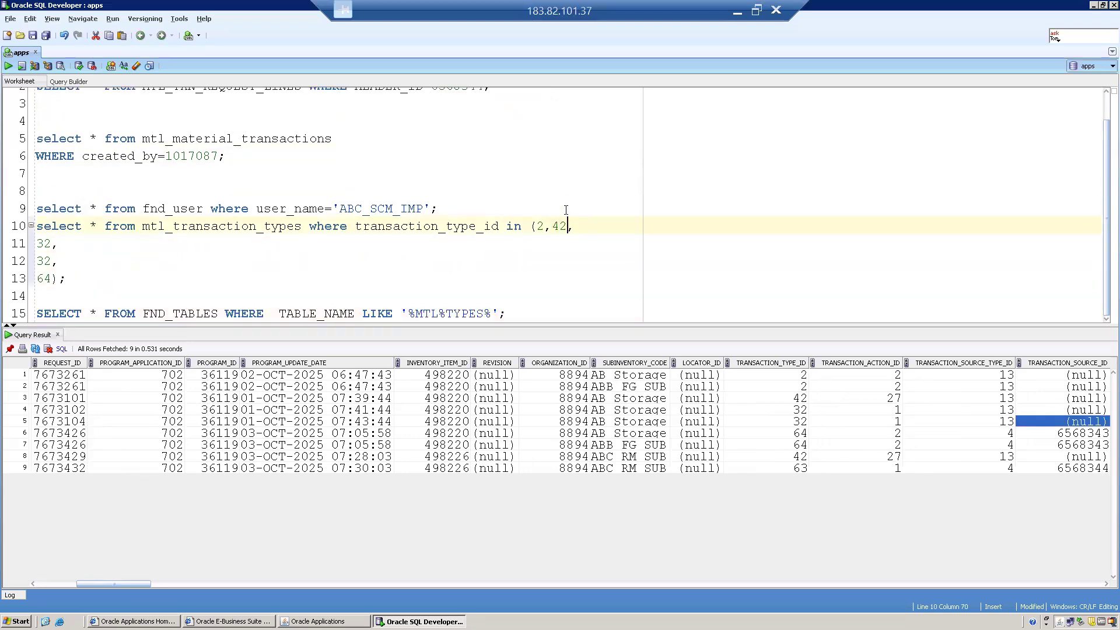
key("Delete")
key("Right")
key("Right")
key("Right")
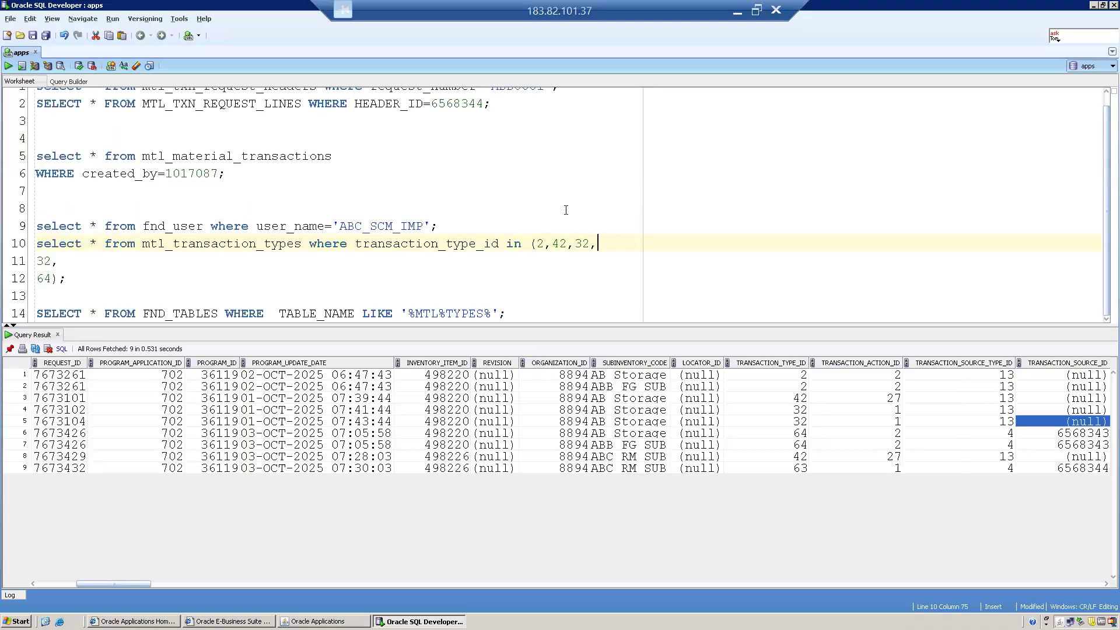
key("Delete")
key("Right")
key("Right")
key("Right")
key("Delete")
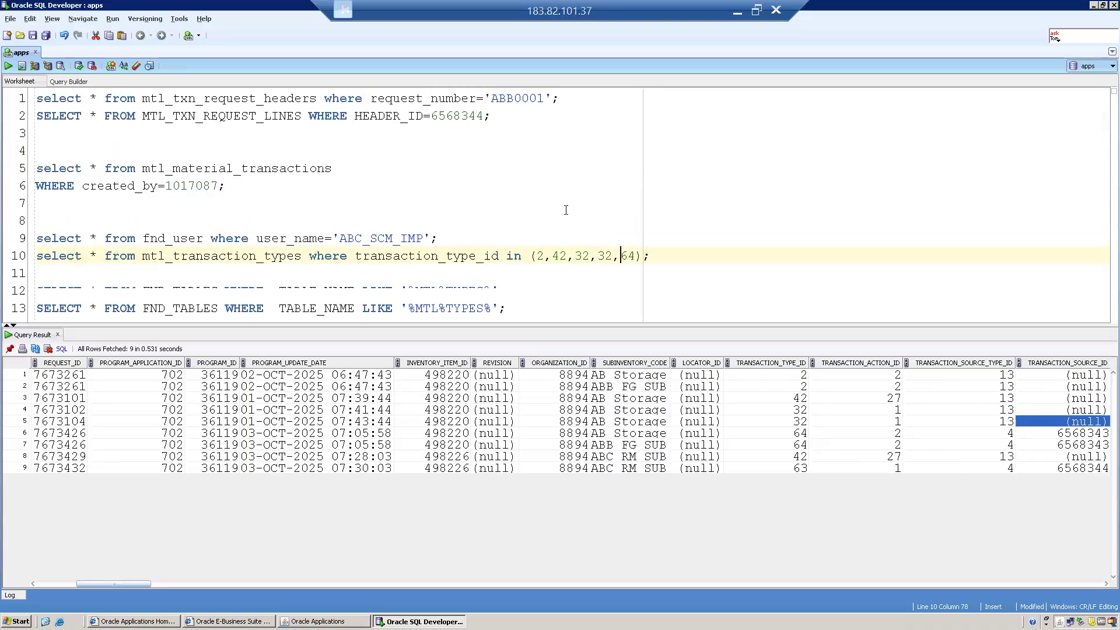
Add transaction type ID 63 to the end of the mtl_transaction_types ID list and run the query.
key("Right")
key("Right")
key("Right")
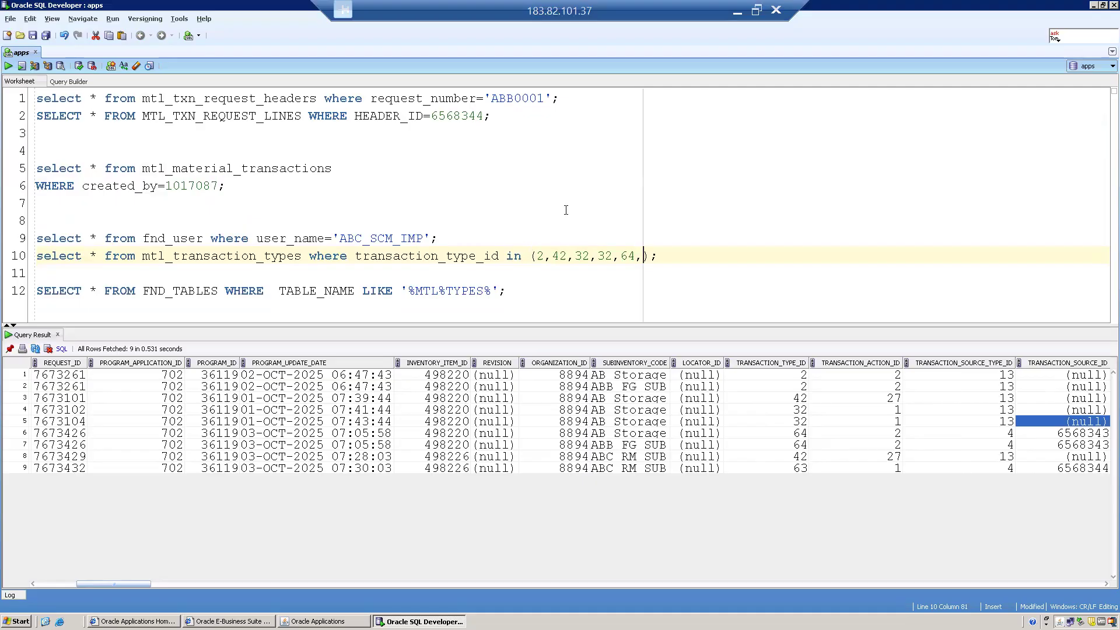
key("ctrl+space")
key("Escape")
key("Left")
type(",63")
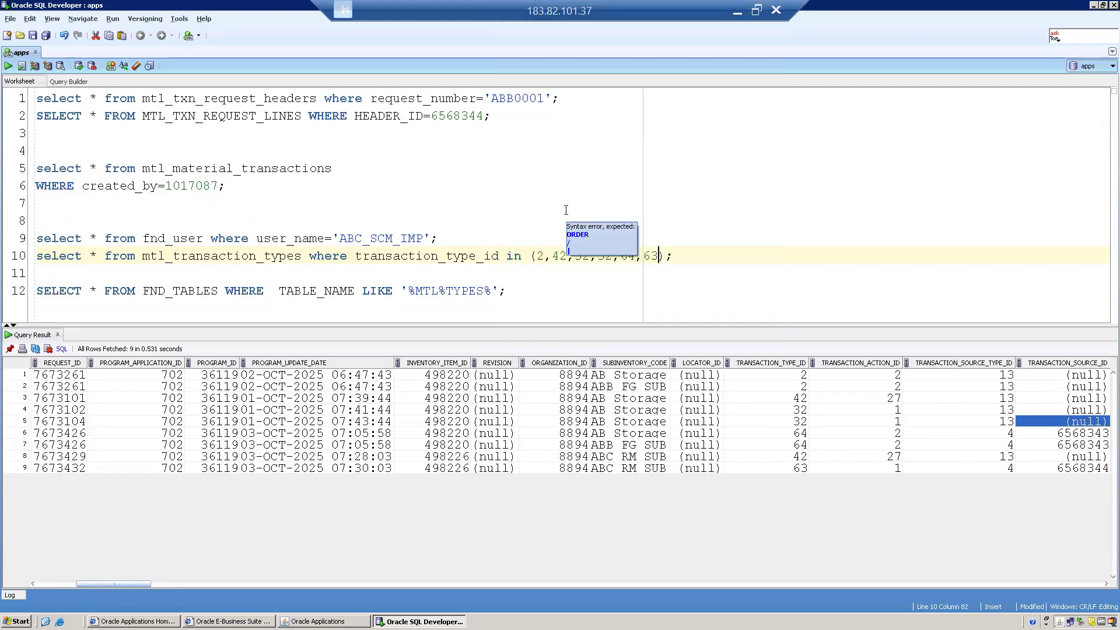
key("ctrl+Return")
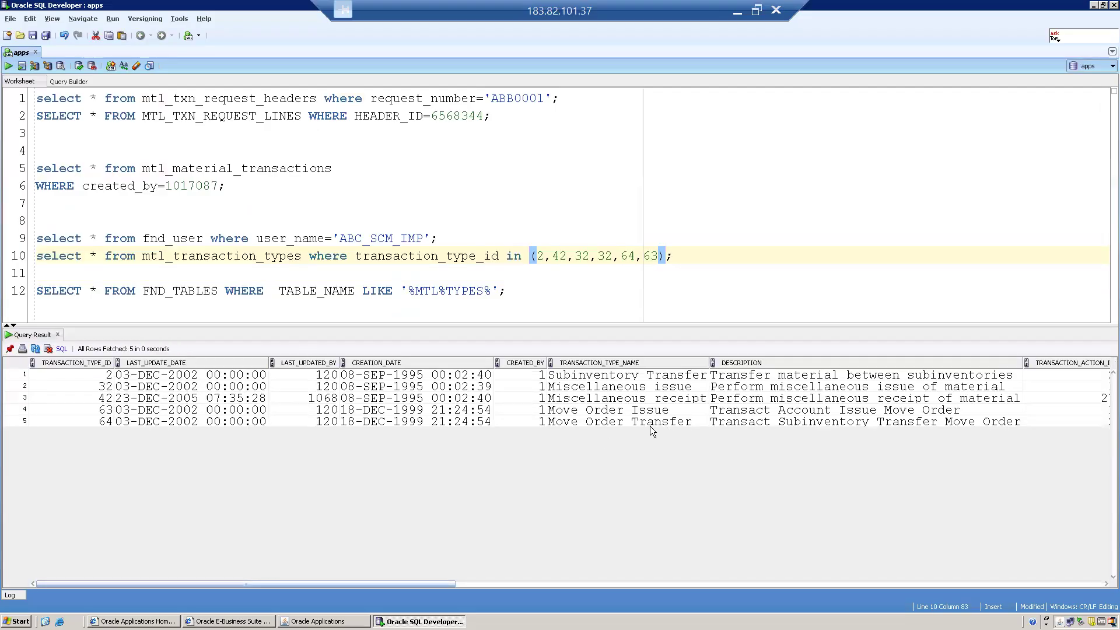
Examine the transaction type name and description of the row with transaction type ID 63.
left_click(94, 412)
key("Right")
key("Right")
key("Right")
key("Right")
key("Right")
key("Right")
key("Left")
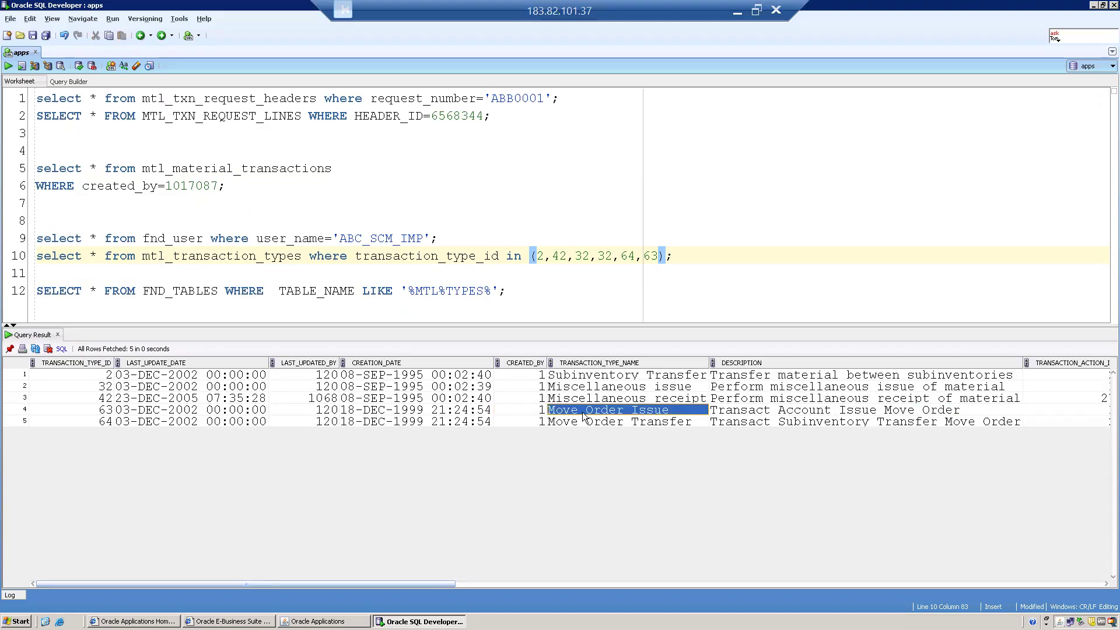
left_click(464, 271)
key("Down")
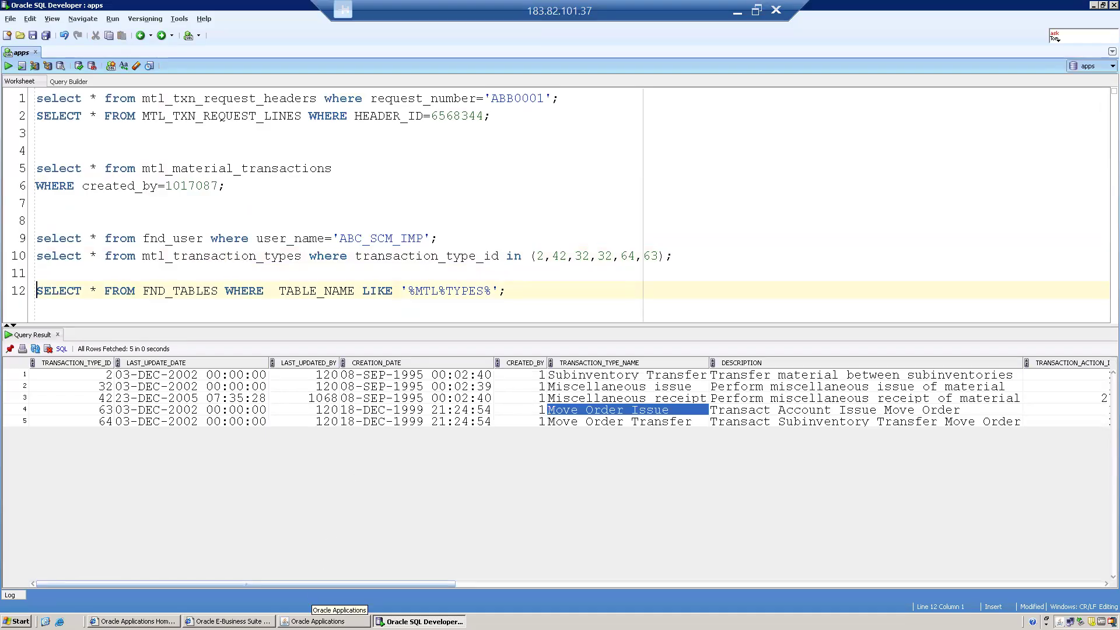
Switch to Oracle Applications and close the Move Orders form.
left_click(324, 621)
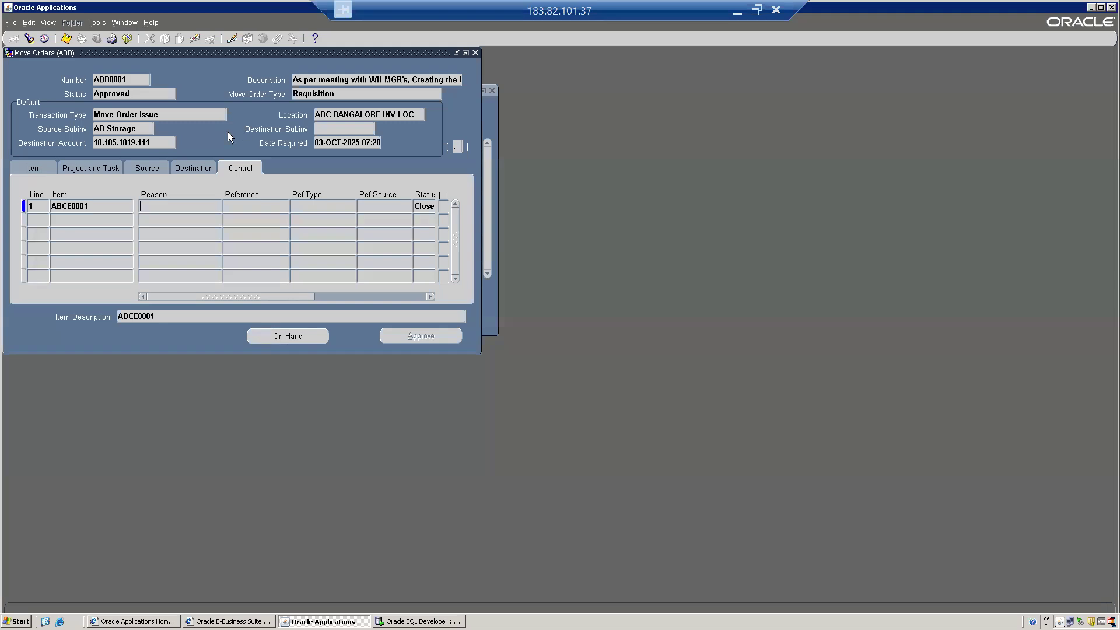
key("alt+f")
key("c")
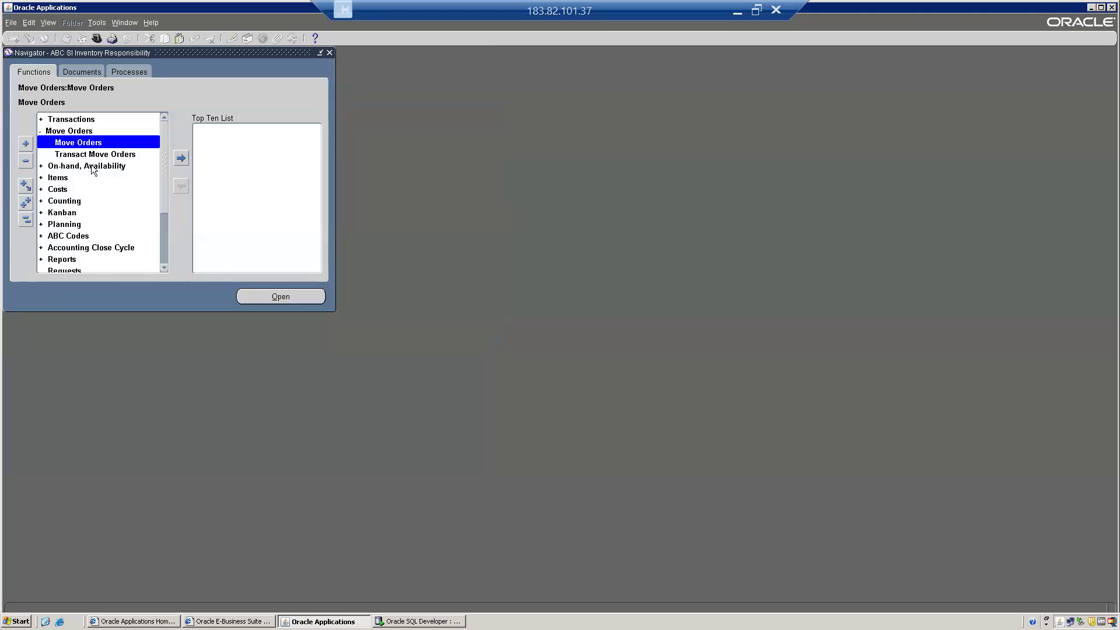
Collapse the navigator functions and open On-hand Quantity under On-hand, Availability.
left_click(24, 223)
key("Down")
key("Down")
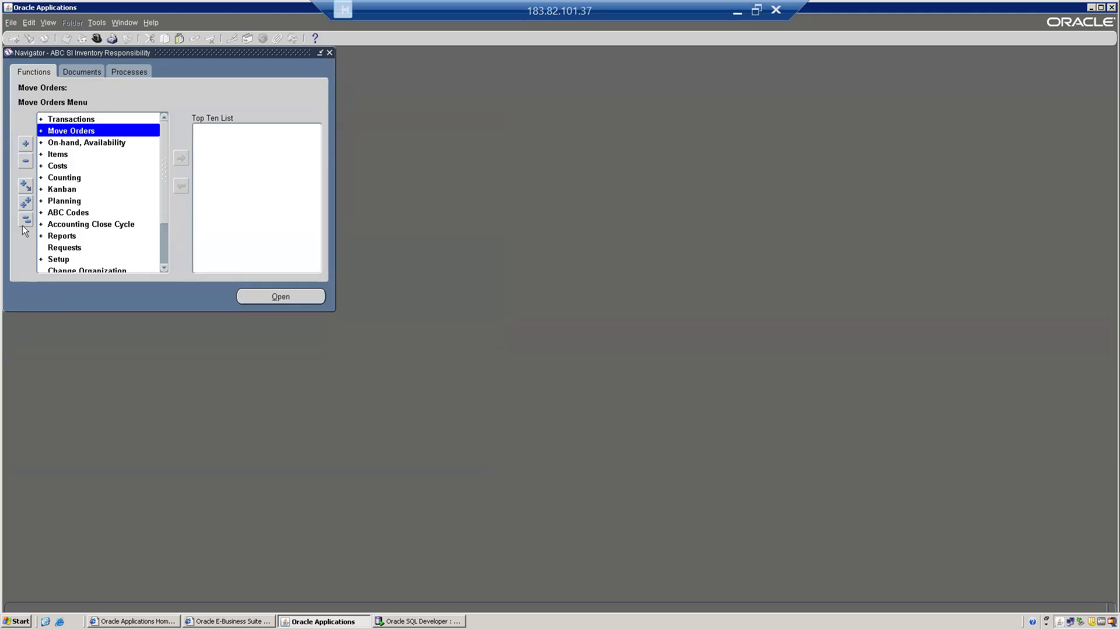
key("Return")
key("Return")
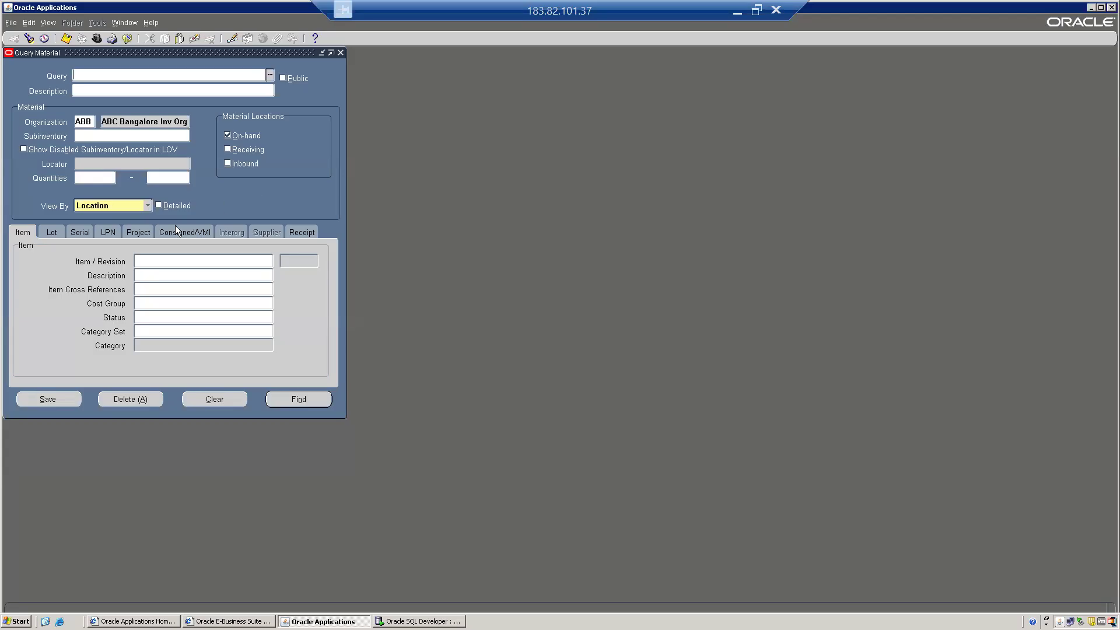
Filter the items with %E% and set ABCE0001 as the item in the material query.
left_click(148, 260)
type("%e%")
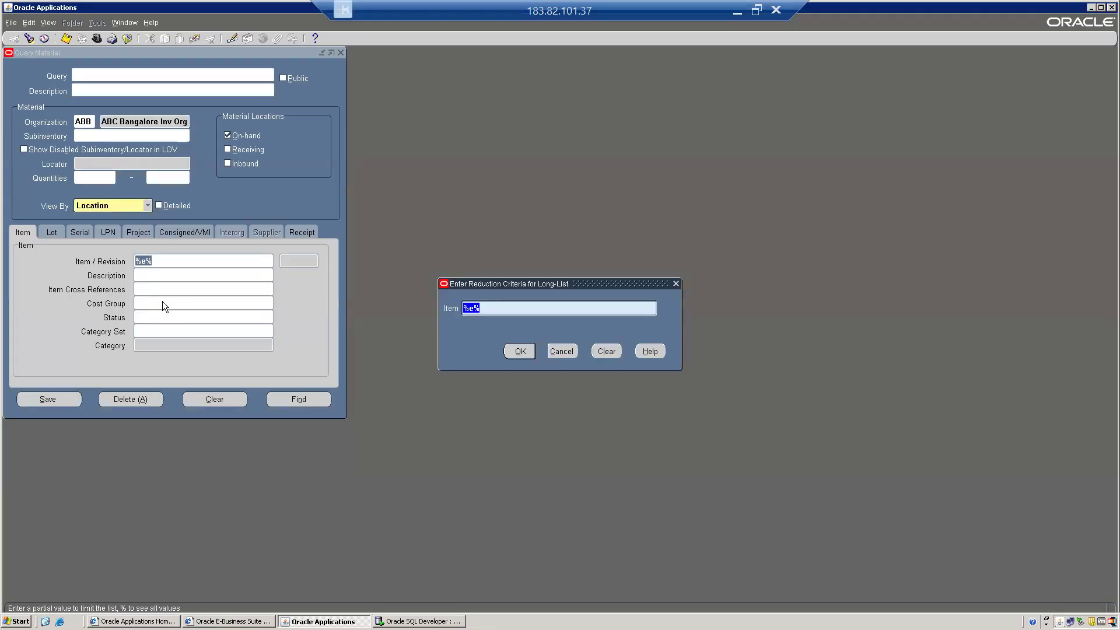
key("Left")
key("BackSpace")
type("E")
key("Return")
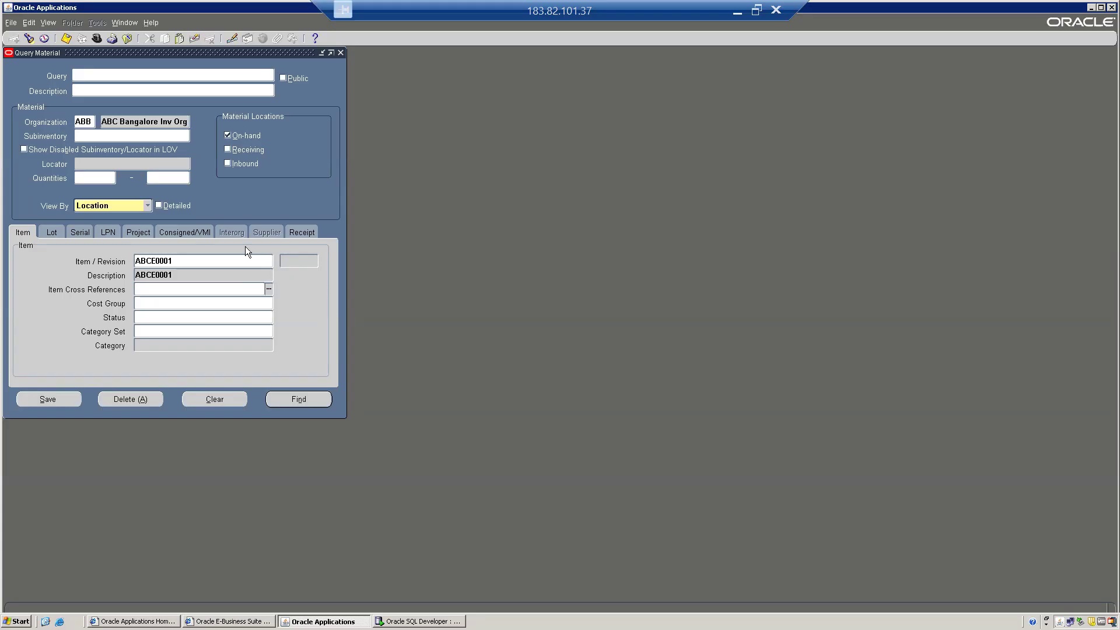
Run the material query for ABCE0001, check the primary quantities in its availability details, and return to the navigator.
left_click(299, 399)
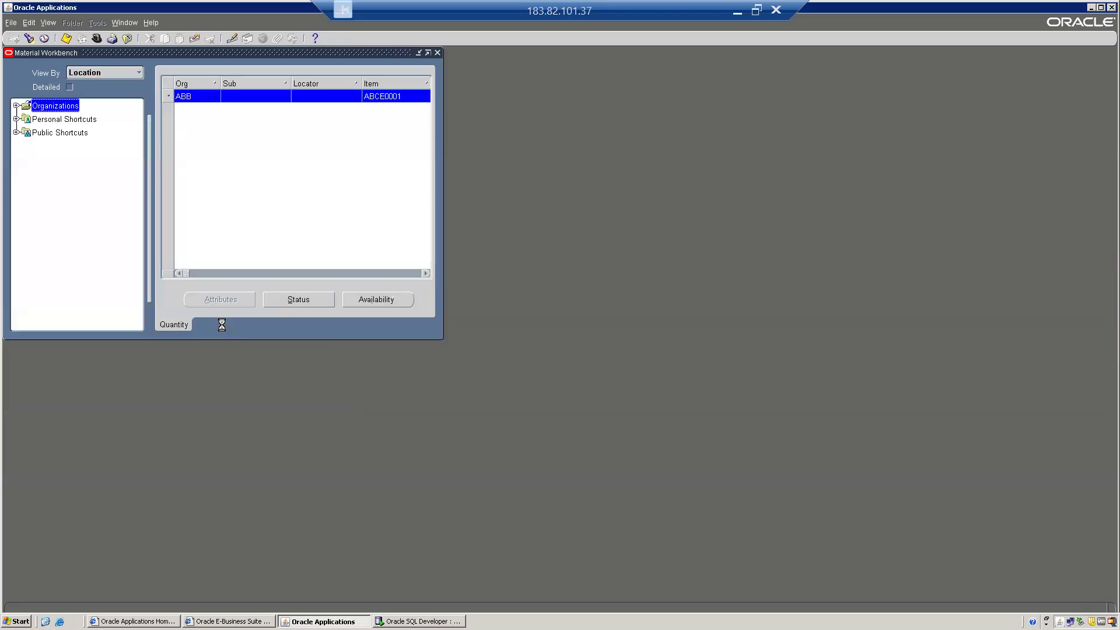
left_click(390, 299)
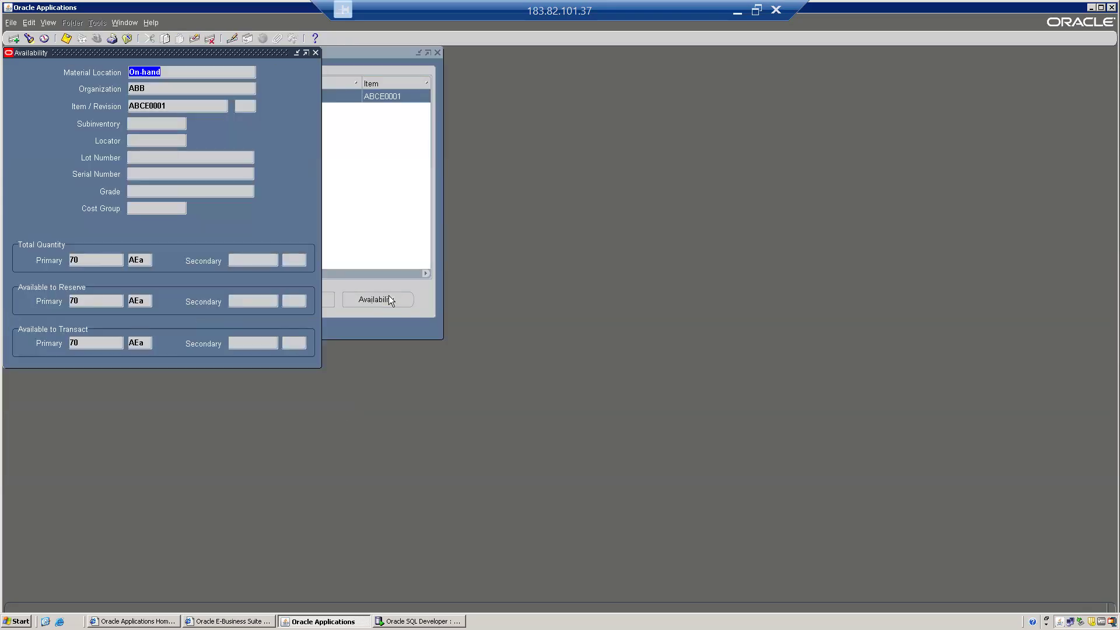
left_click(85, 255)
left_click(315, 53)
key("F4")
key("alt+Tab")
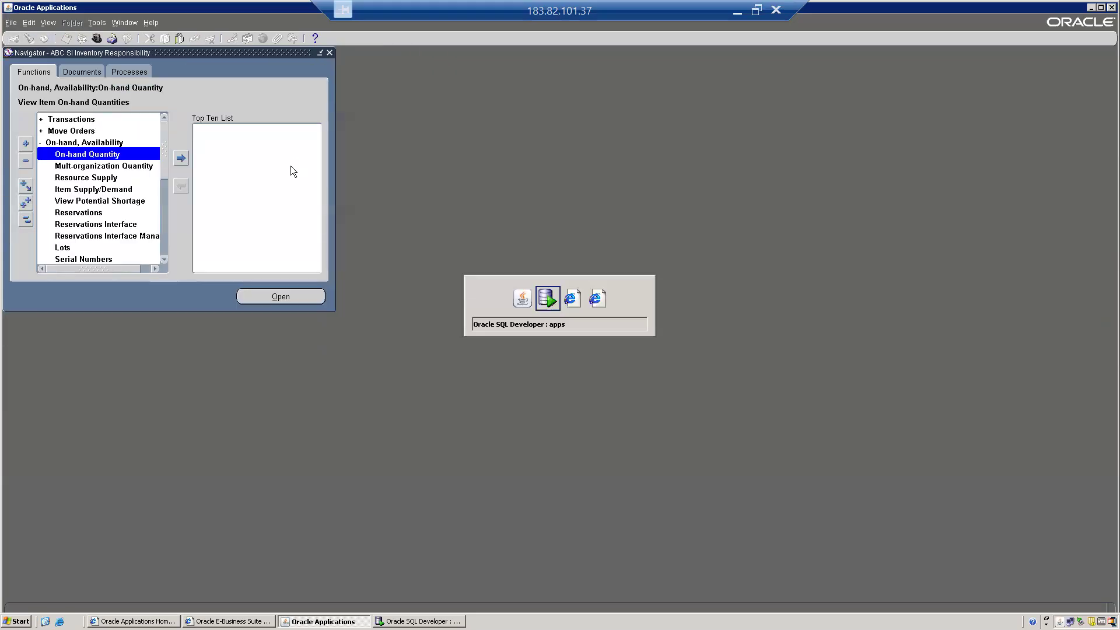
key("alt+Tab")
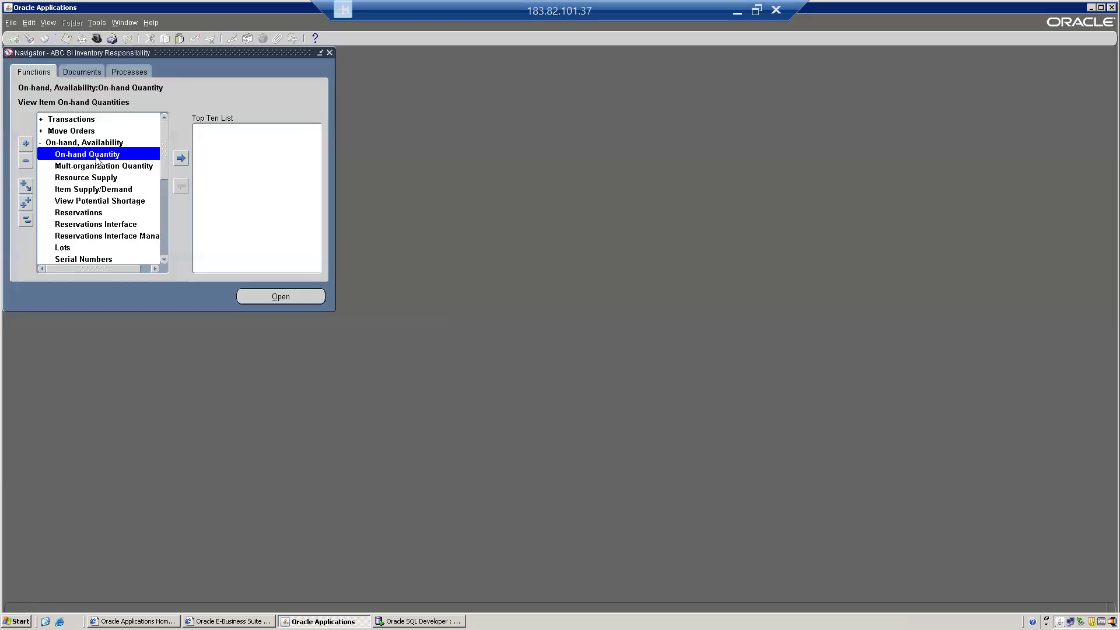
Collapse the navigator functions and expand only the Move Orders group.
left_click(26, 221)
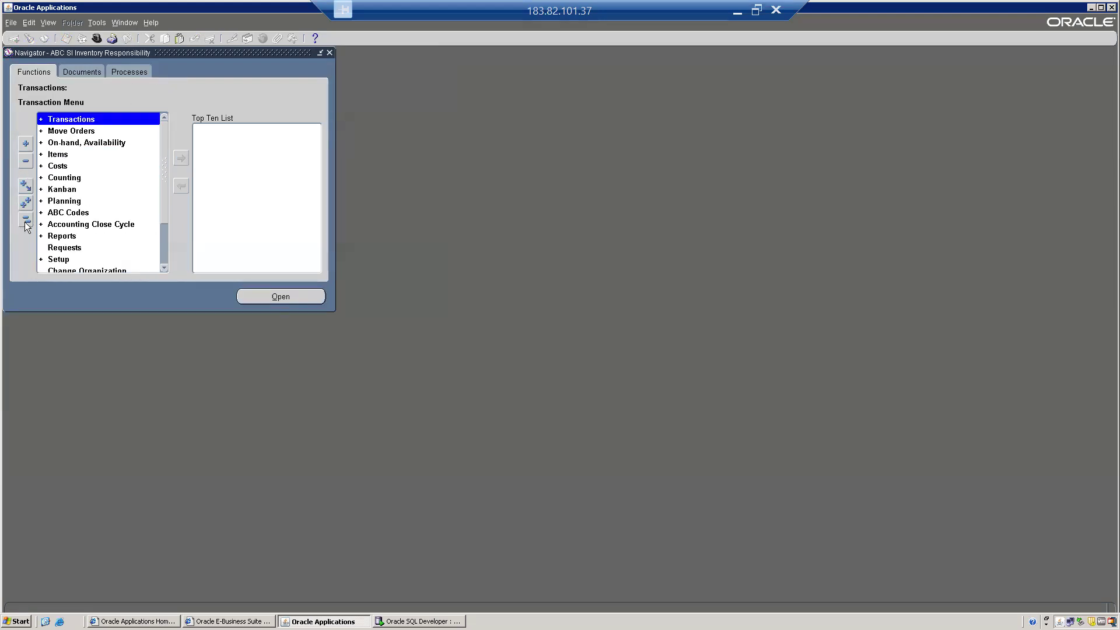
key("Down")
key("Return")
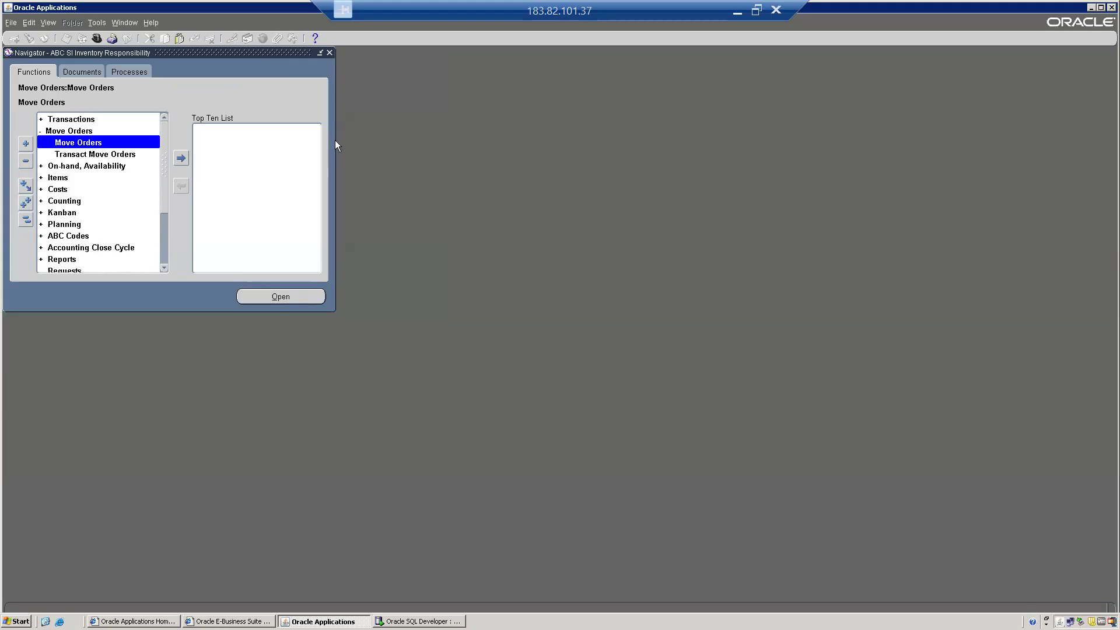
Take the remote desktop session out of full-screen display.
left_click(757, 10)
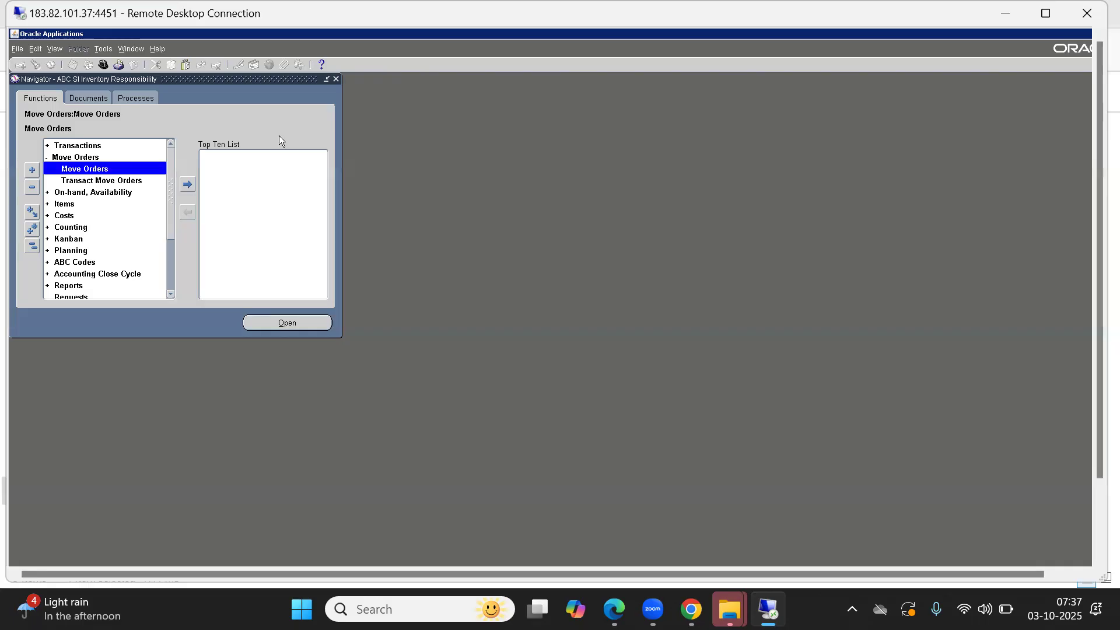
left_click(806, 141)
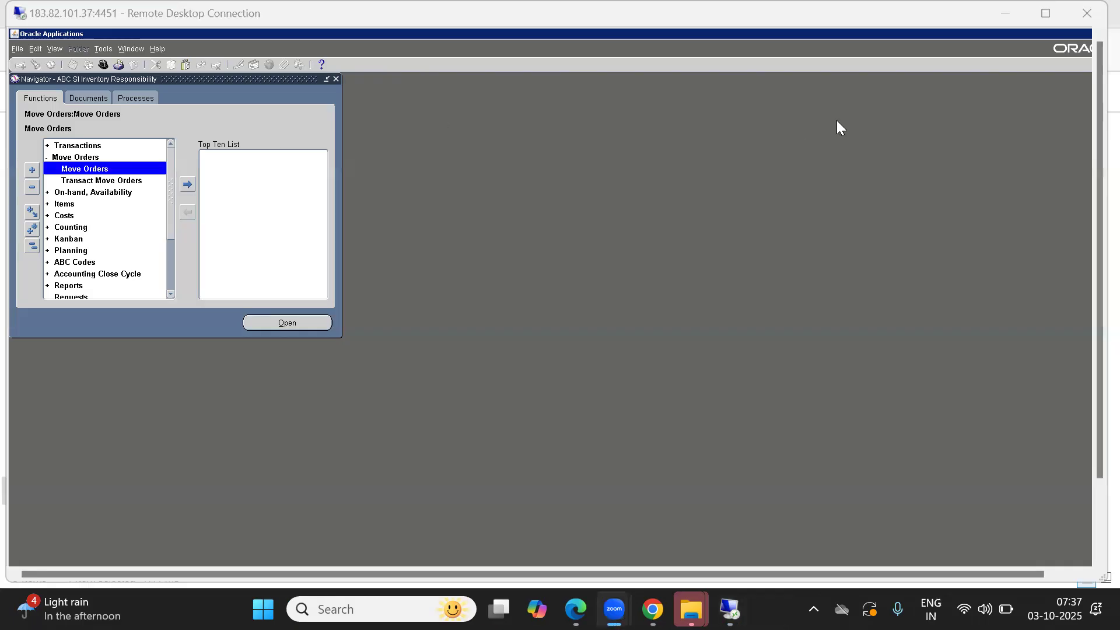